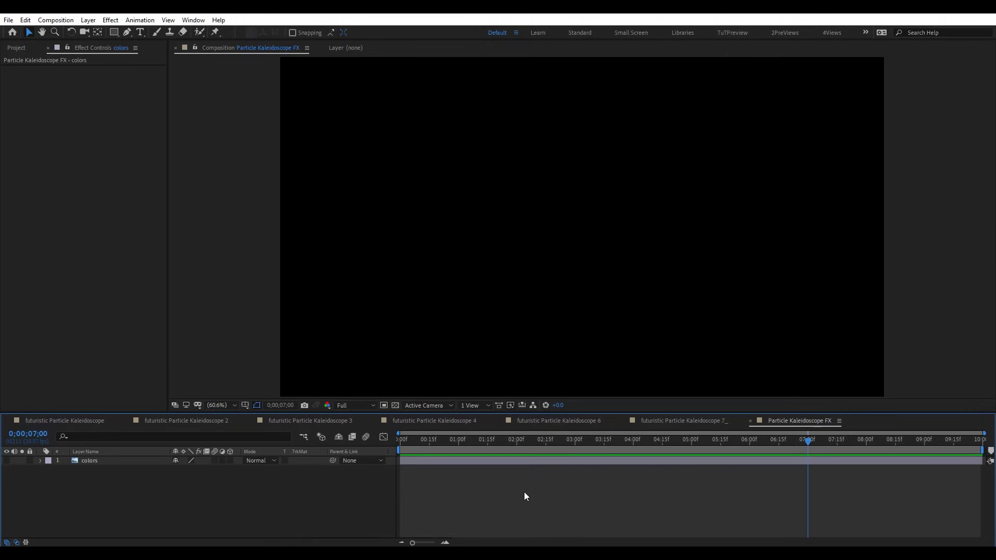
# Create a new white solid layer named Kaleida.
pyautogui.hotkey('ctrl', 'y')
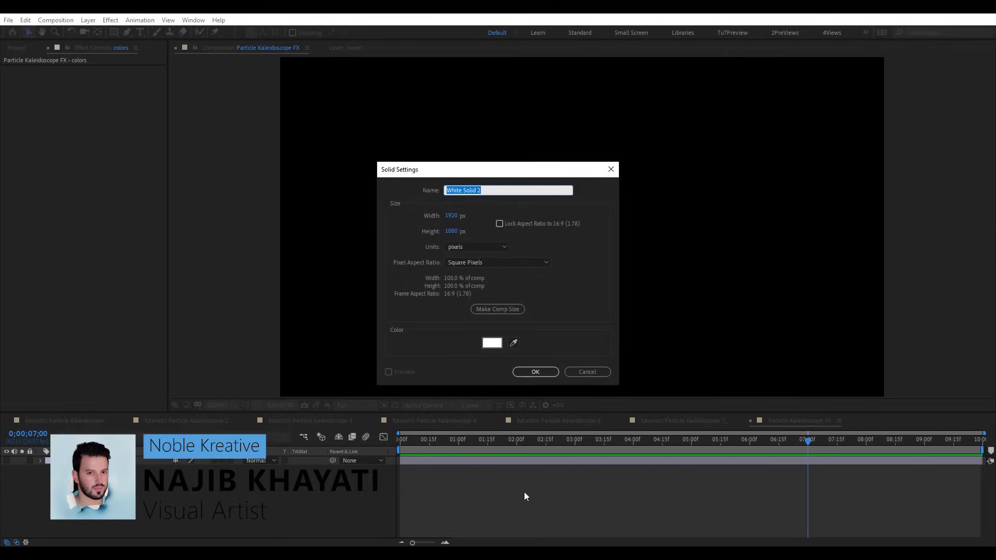
pyautogui.write('Kaleida')
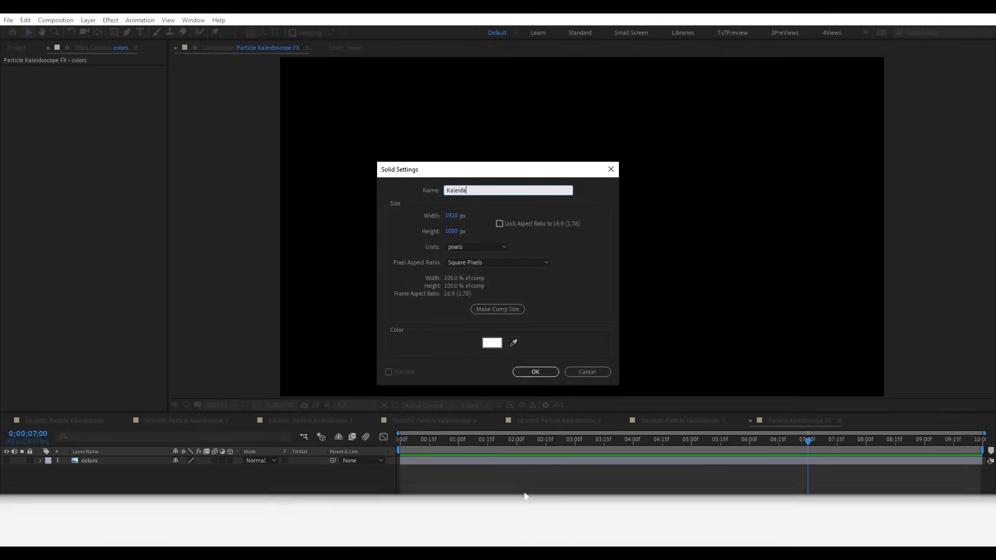
pyautogui.press('Return')
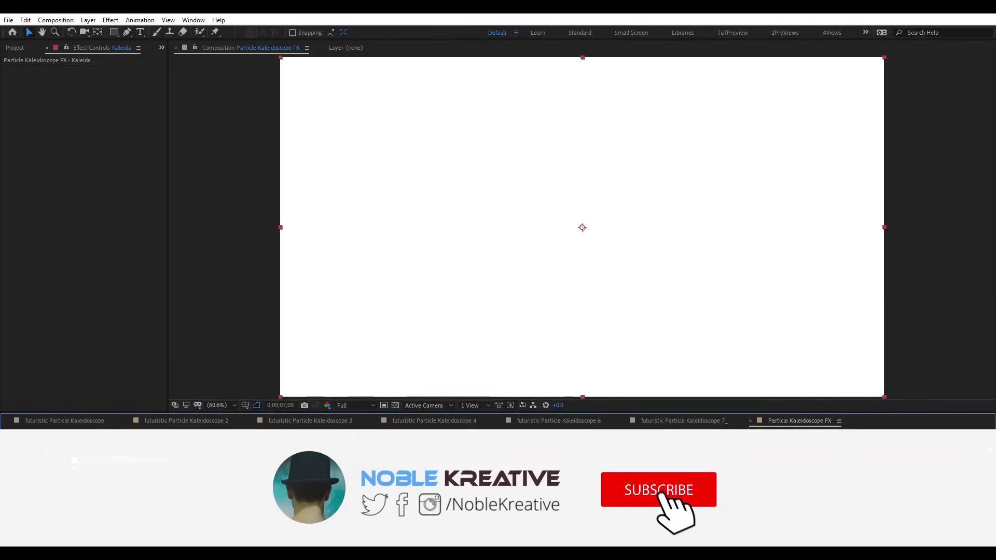
# Apply CC Ball Action to the Kaleida solid via a 'cc b' effect search.
pyautogui.hotkey('ctrl', 'space')
pyautogui.write('cc b')
pyautogui.click(120, 447)
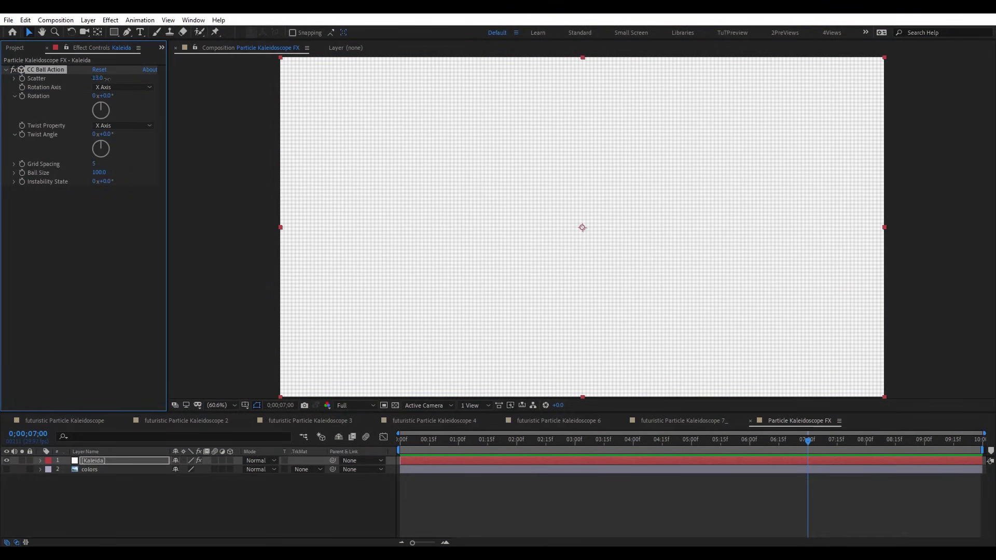
# Raise CC Ball Action Scatter to 32 and switch Rotation Axis to Y, then back to X.
pyautogui.moveTo(109, 79); pyautogui.dragTo(146, 100)
pyautogui.click(136, 89)
pyautogui.click(134, 110)
pyautogui.click(139, 86)
pyautogui.click(136, 98)
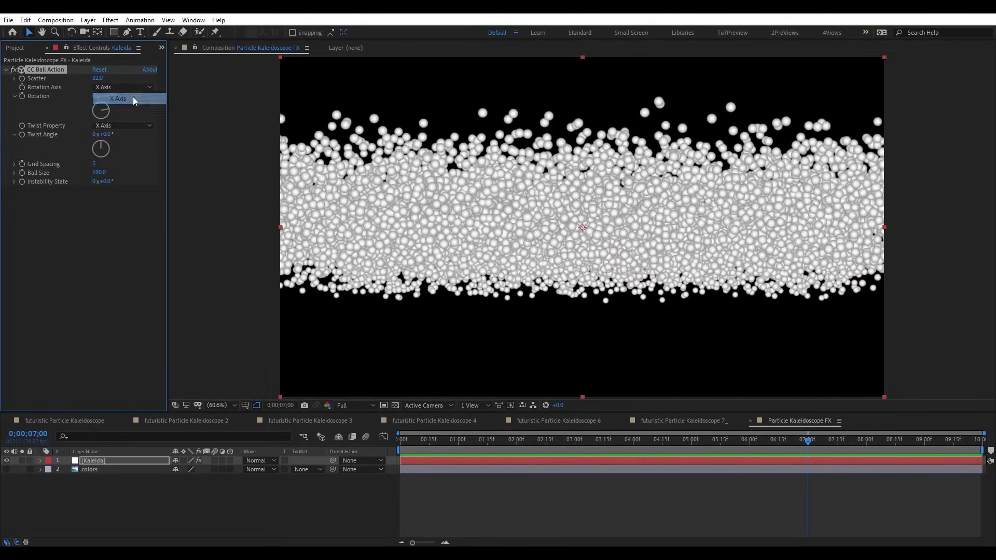
# Scrub Twist Angle into a diagonal mass and shrink Ball Size to 59.
pyautogui.moveTo(136, 134); pyautogui.dragTo(199, 140)
pyautogui.click(126, 128)
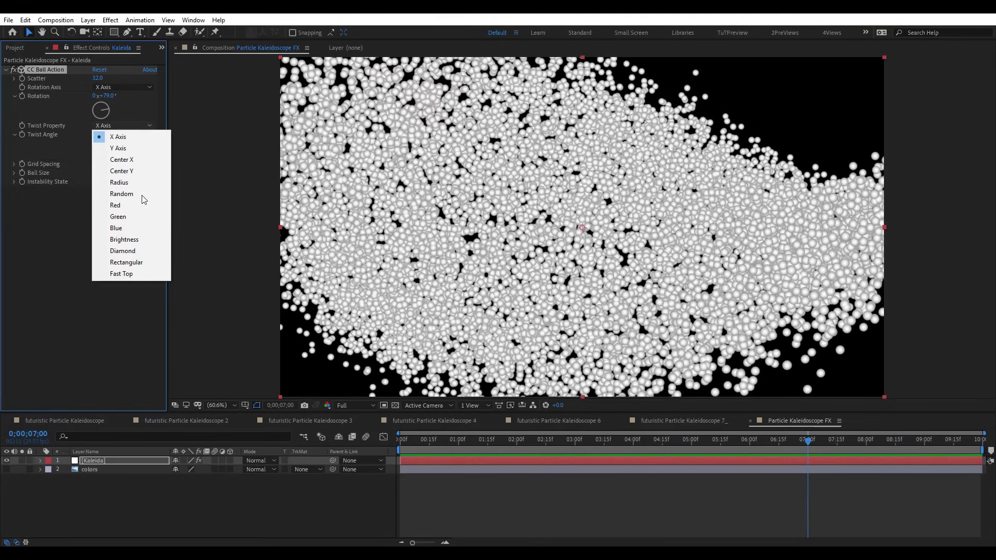
pyautogui.click(54, 148)
pyautogui.moveTo(98, 172); pyautogui.dragTo(82, 177)
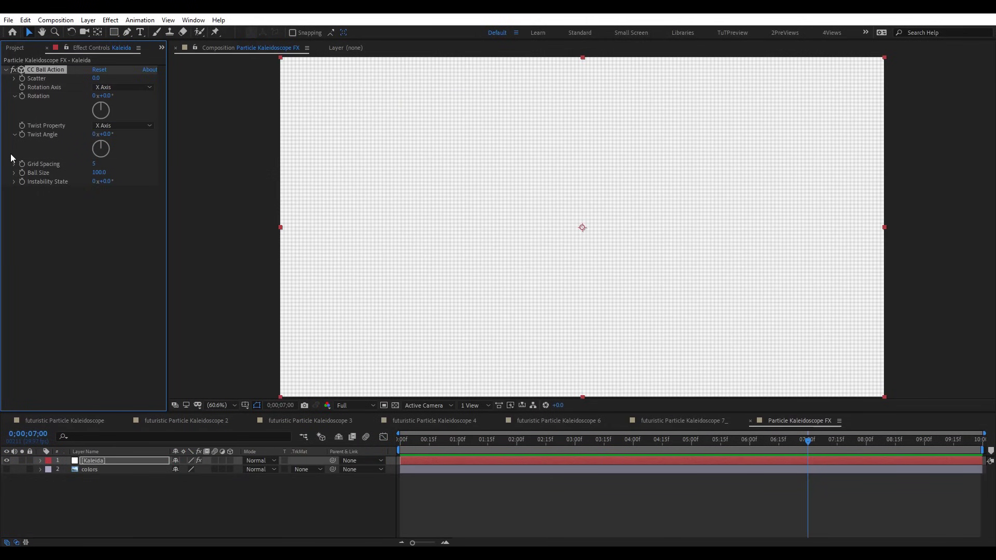
# Set Rotation Axis to XY15Z Axis and Twist Property to Center Y.
pyautogui.click(129, 87)
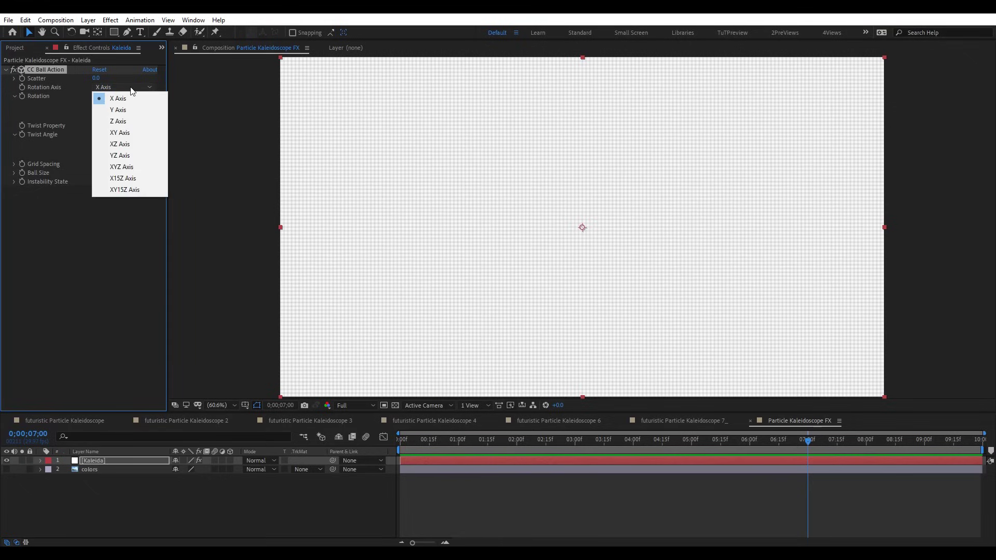
pyautogui.click(129, 190)
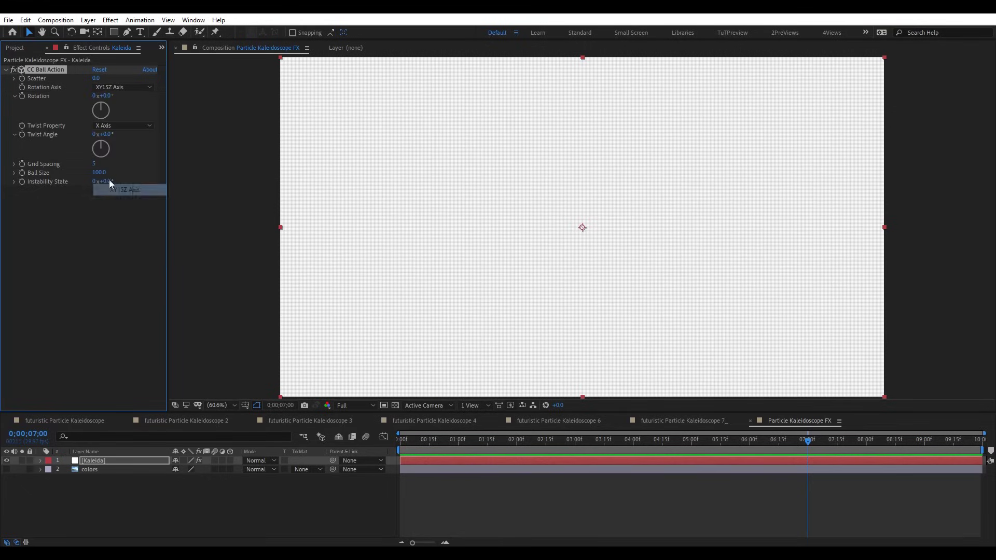
pyautogui.click(123, 128)
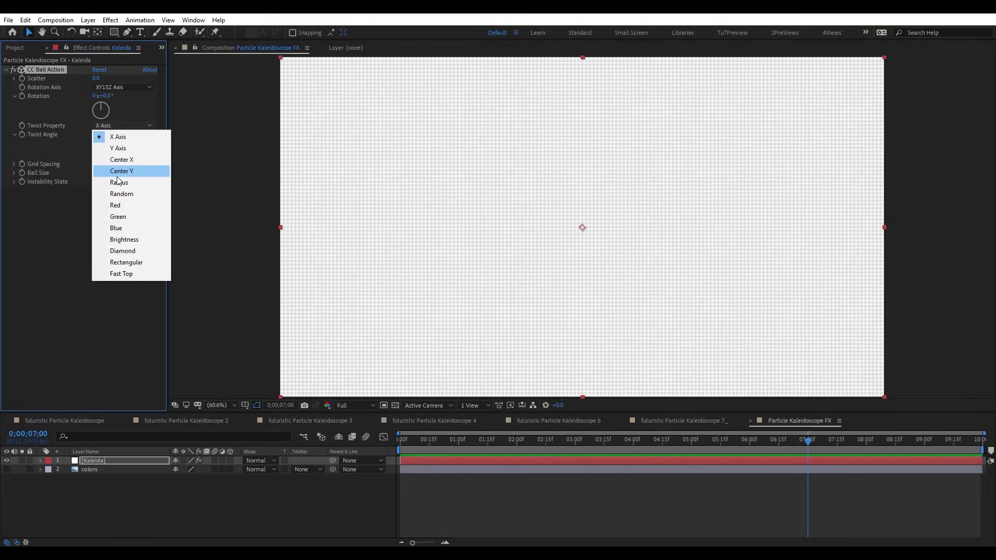
pyautogui.click(128, 173)
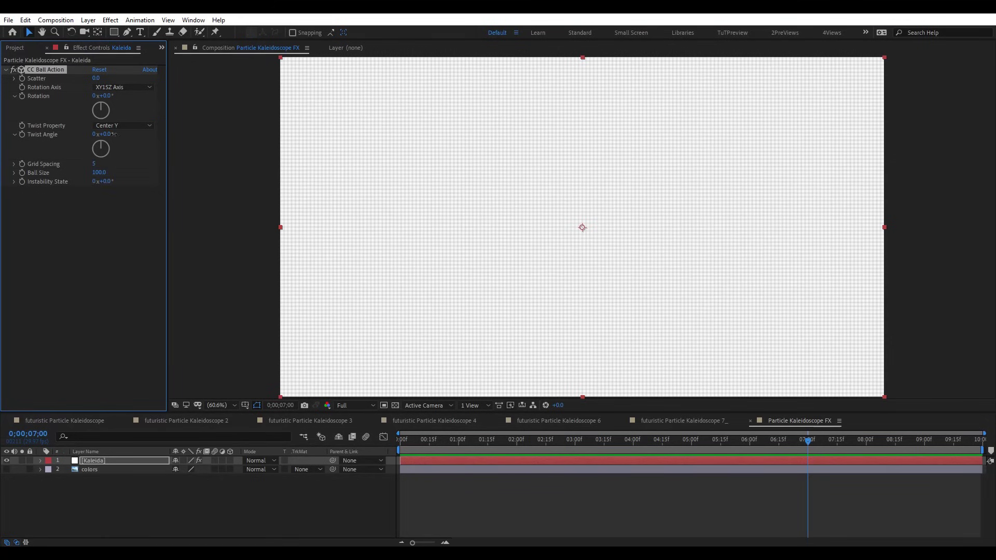
# Twist the balls to about 114°, with Grid Spacing 1 and Ball Size 30.
pyautogui.moveTo(118, 134)
pyautogui.mouseDown()
pyautogui.moveTo(189, 140)
pyautogui.moveTo(175, 144)
pyautogui.mouseUp()
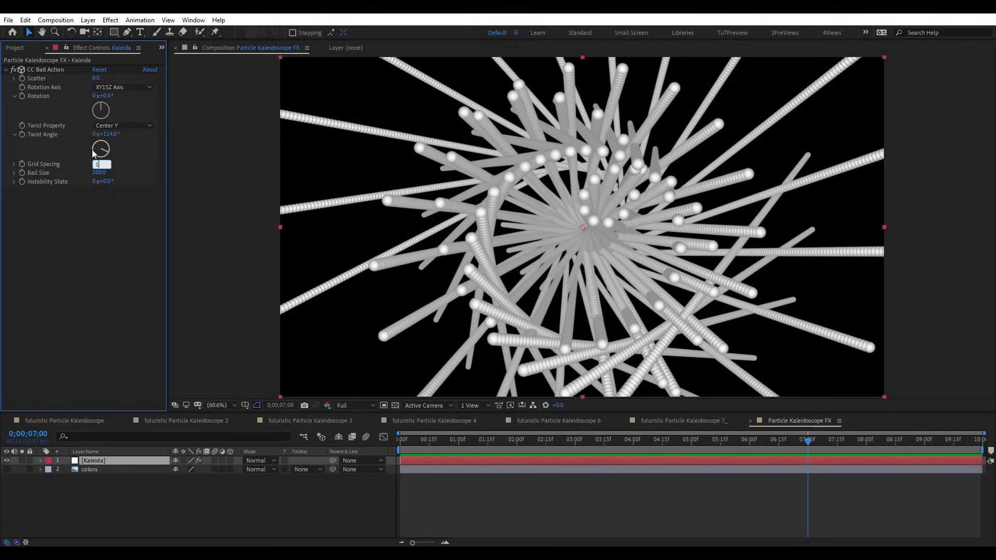
pyautogui.press('Return')
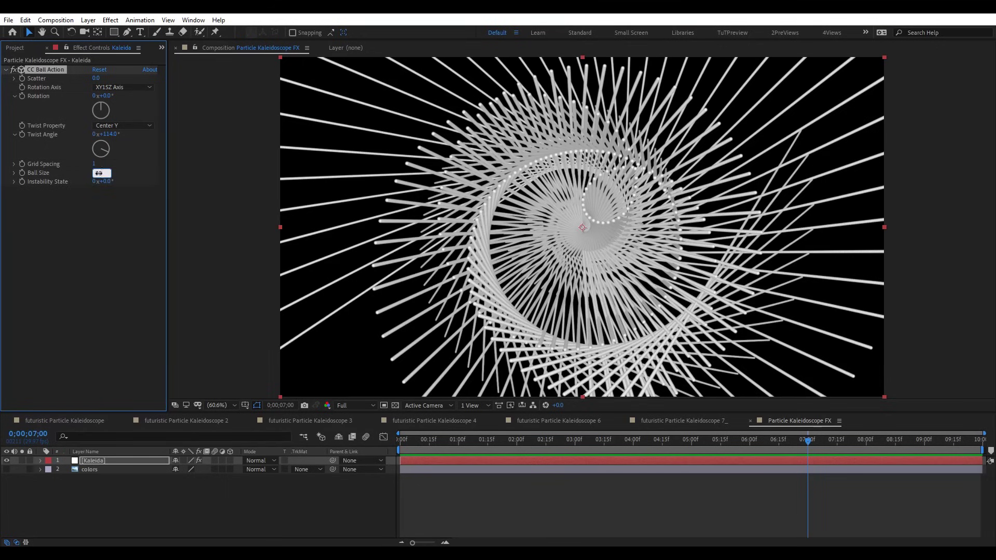
pyautogui.press('Return')
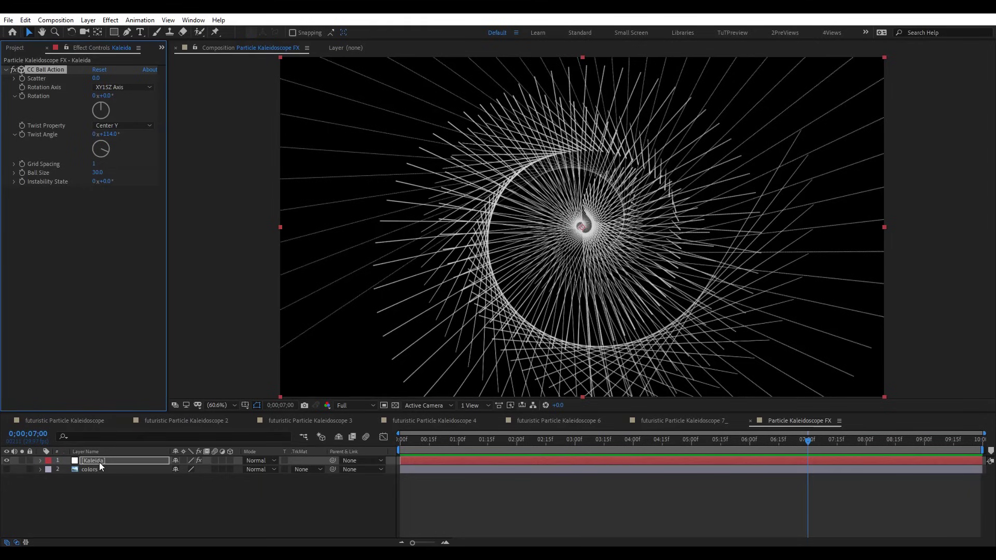
# Apply CC Kaleida to the Kaleida layer and nudge its Rotation.
pyautogui.hotkey('ctrl', 'space')
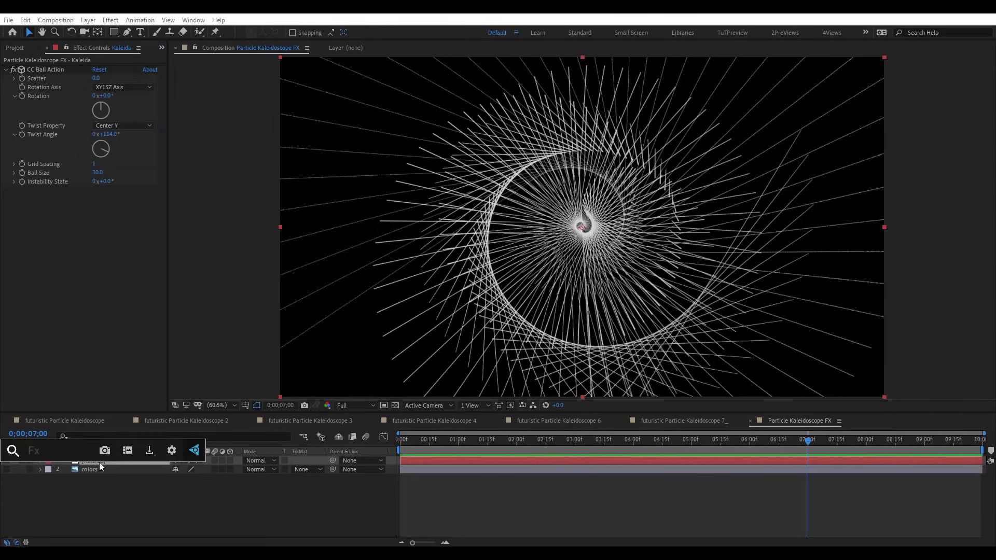
pyautogui.write('cc k')
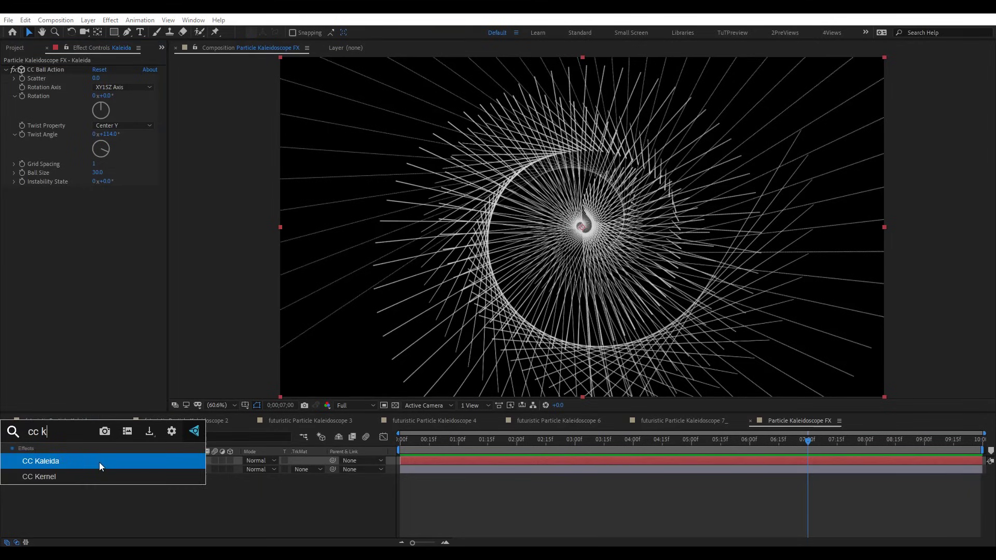
pyautogui.click(100, 464)
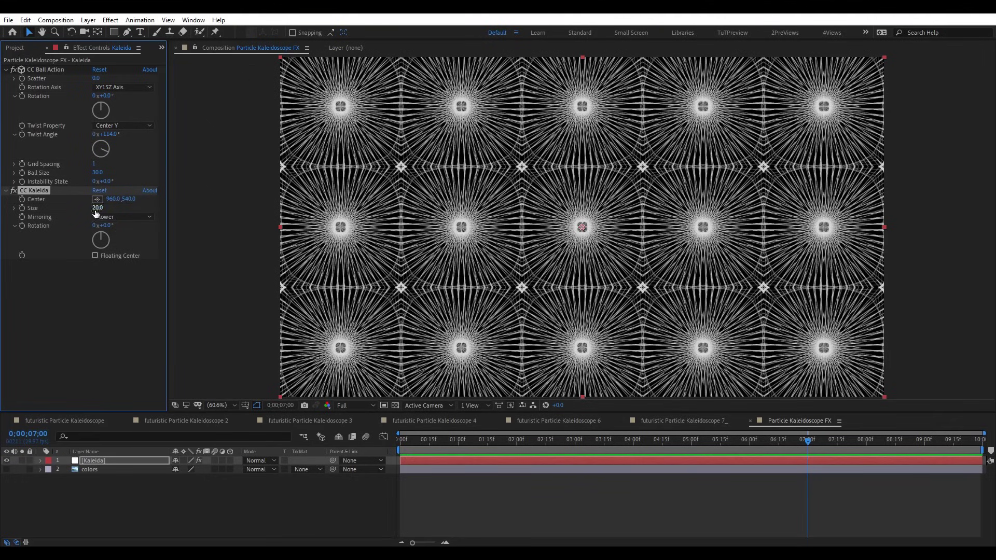
pyautogui.moveTo(107, 231)
pyautogui.mouseDown()
pyautogui.moveTo(104, 240)
pyautogui.moveTo(88, 229)
pyautogui.mouseUp()
# Preview CC Kaleida mirroring modes Wheel, Unfold, Flip Flop, Can Meas and Flower.
pyautogui.click(123, 217)
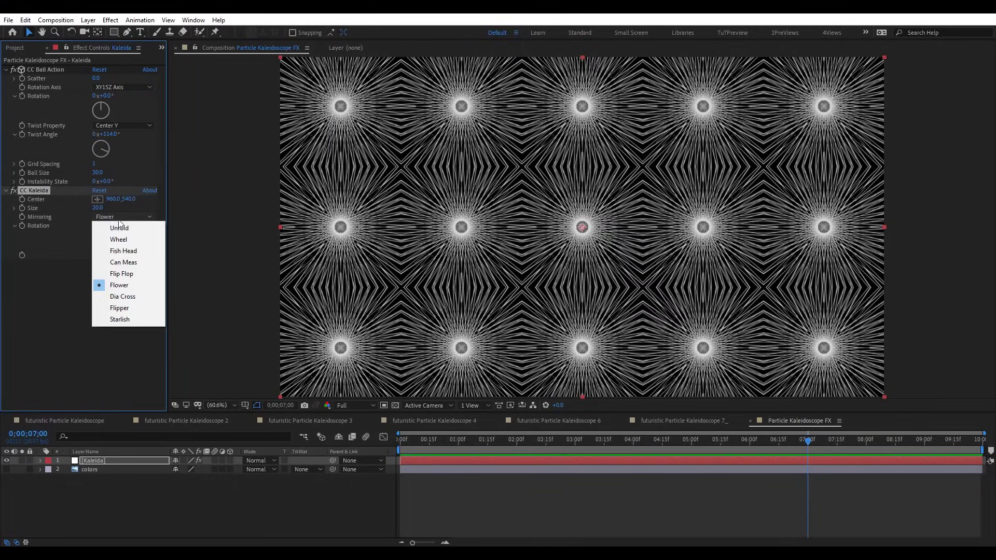
pyautogui.click(148, 239)
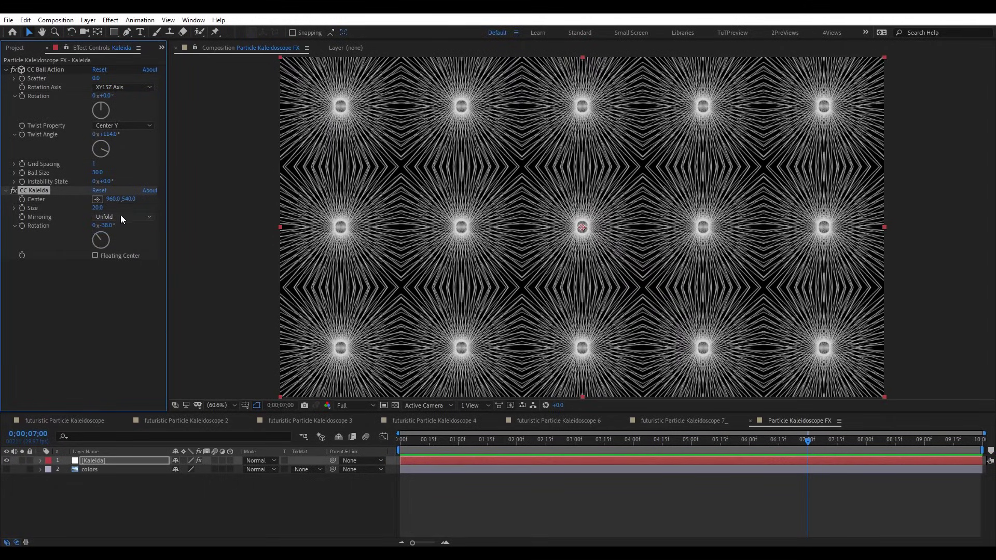
pyautogui.click(120, 215)
pyautogui.click(127, 226)
pyautogui.click(123, 217)
pyautogui.click(127, 252)
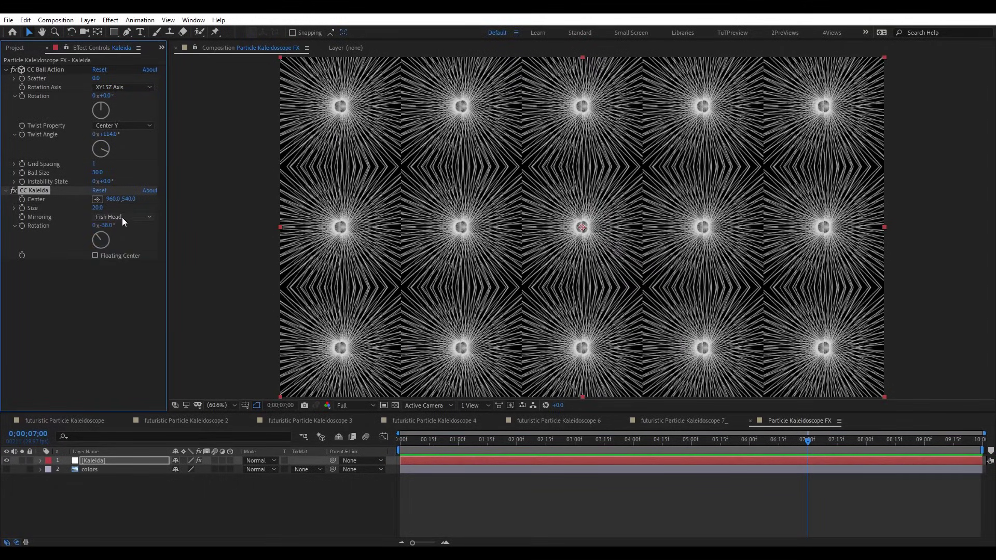
pyautogui.click(122, 217)
pyautogui.click(127, 265)
pyautogui.click(124, 217)
pyautogui.click(120, 285)
# Choose Starlish mirroring and rotate the kaleidoscope to about -169°.
pyautogui.click(127, 218)
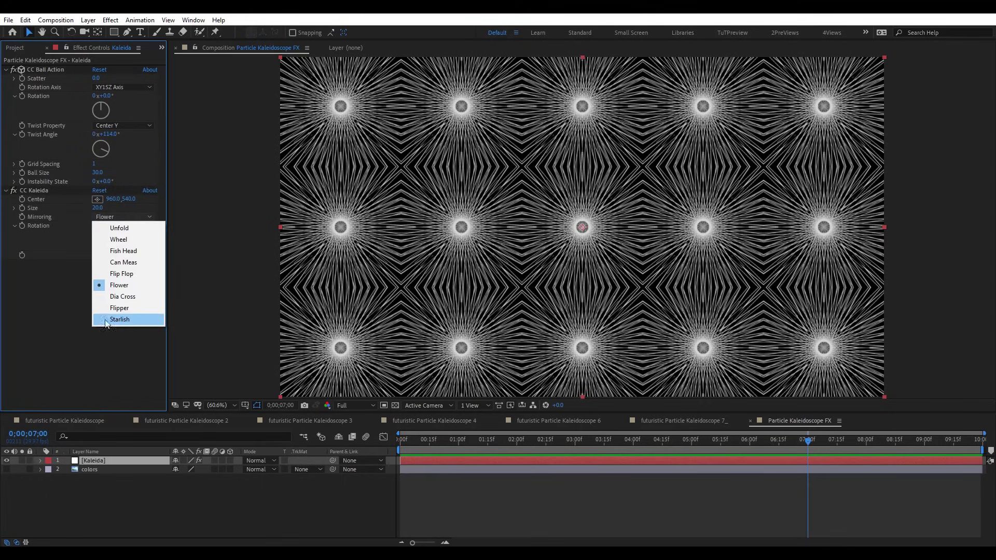
pyautogui.click(131, 320)
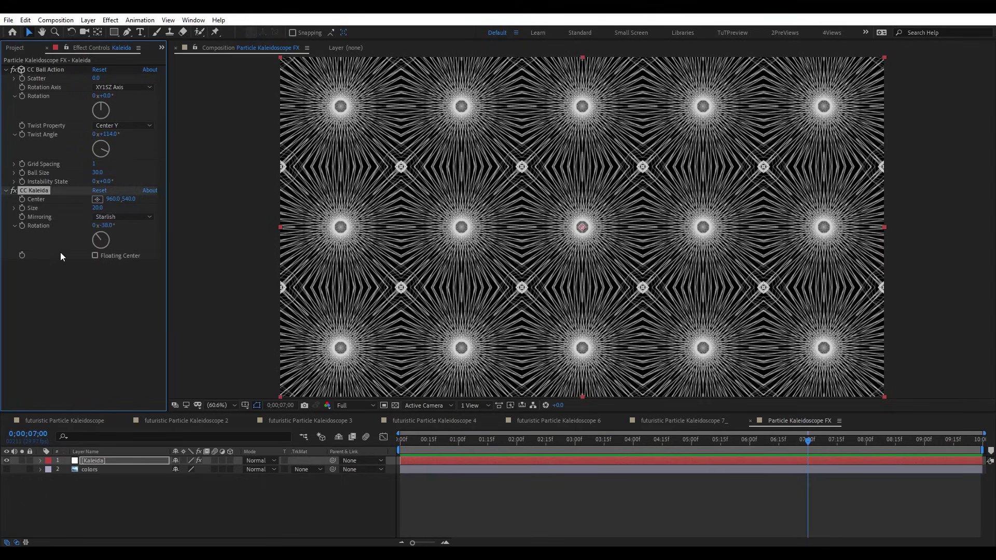
pyautogui.moveTo(134, 226); pyautogui.dragTo(45, 231)
pyautogui.press('.')
pyautogui.press('.')
pyautogui.press('.')
pyautogui.press('.')
pyautogui.press(',')
pyautogui.press(',')
pyautogui.press(',')
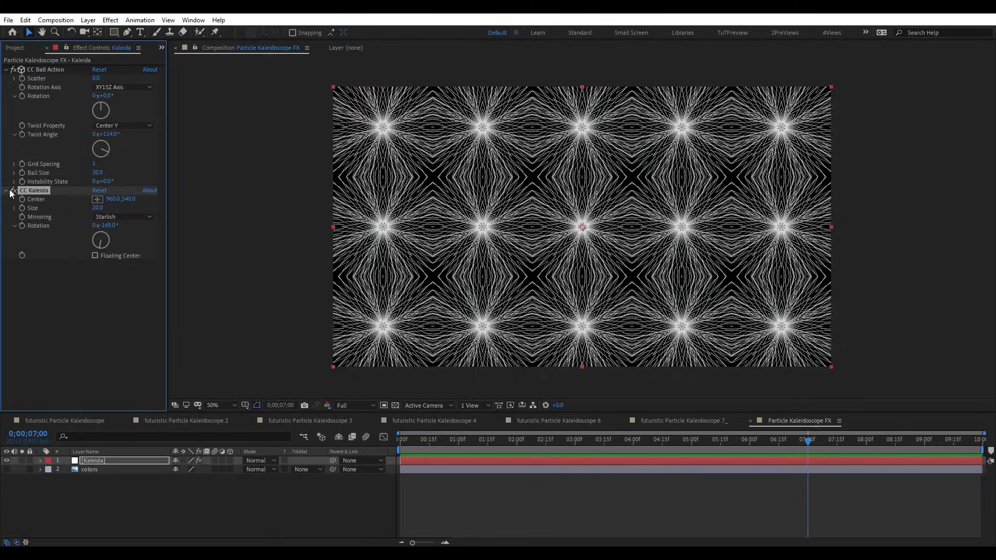
pyautogui.click(13, 190)
pyautogui.click(13, 190)
pyautogui.click(12, 191)
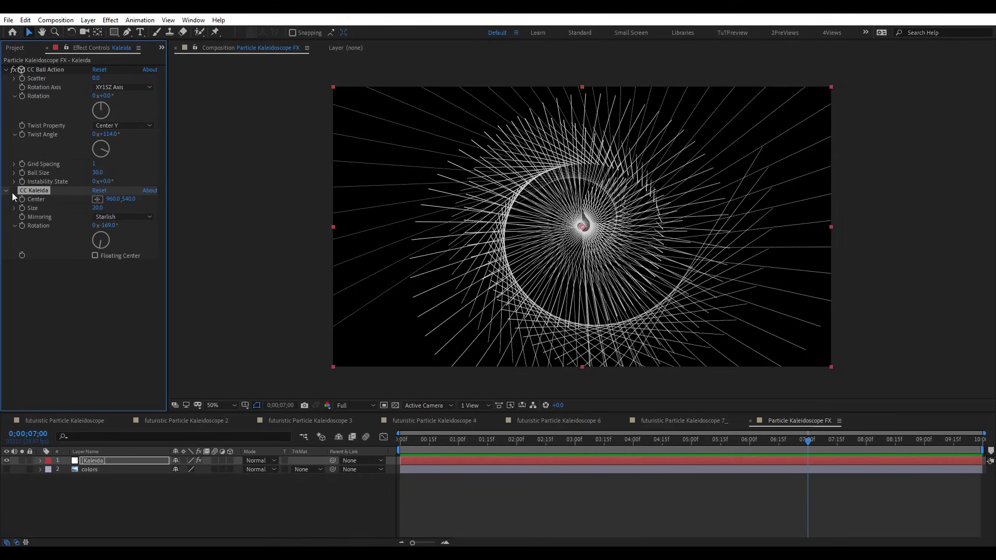
pyautogui.click(13, 190)
pyautogui.press('/')
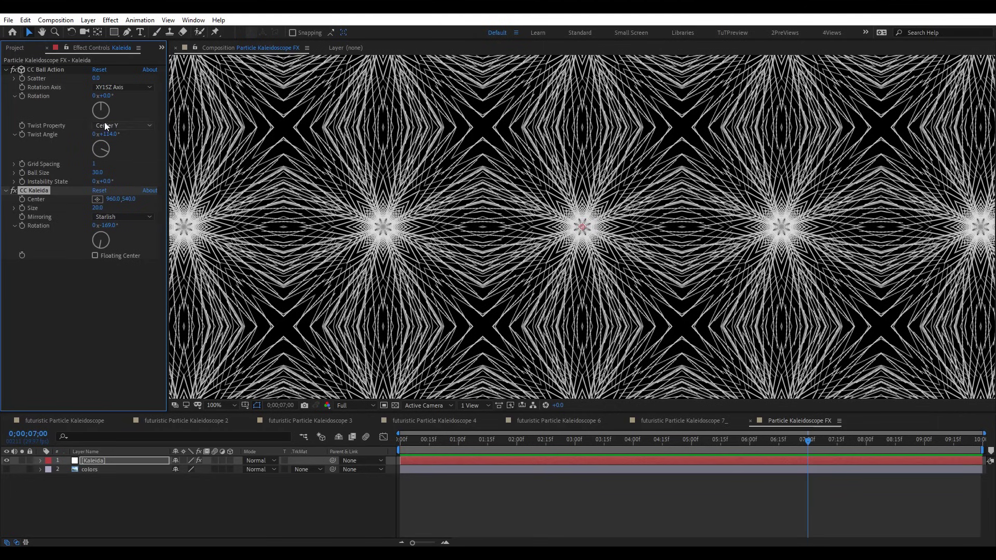
pyautogui.click(132, 87)
pyautogui.click(131, 101)
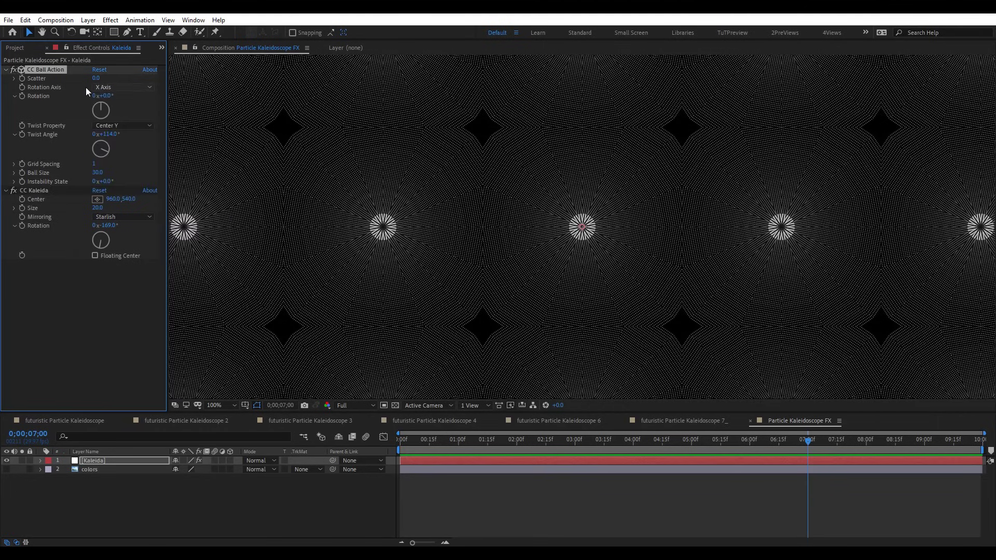
pyautogui.scroll(1, 601, 217)
pyautogui.scroll(-2, 602, 216)
pyautogui.scroll(1, 514, 187)
pyautogui.click(135, 89)
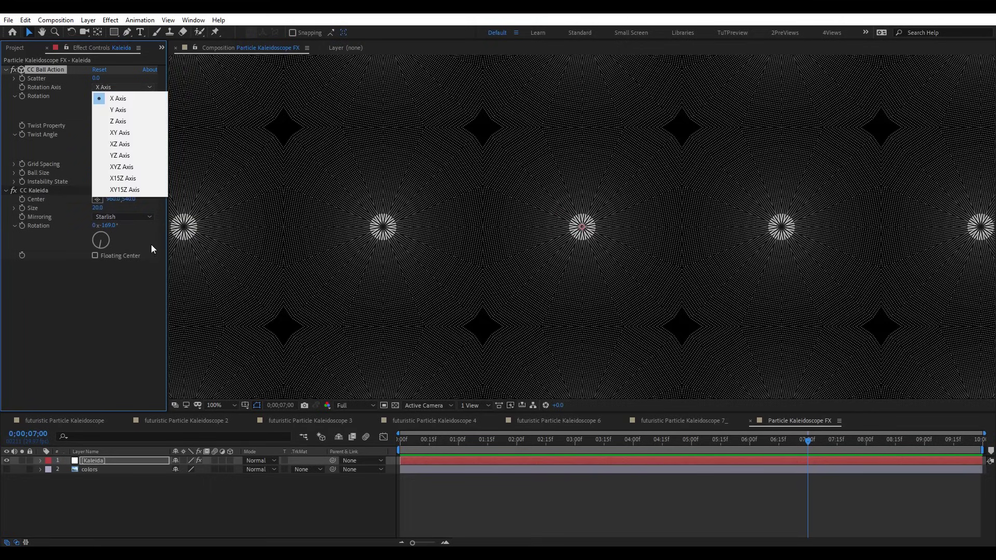
pyautogui.click(130, 189)
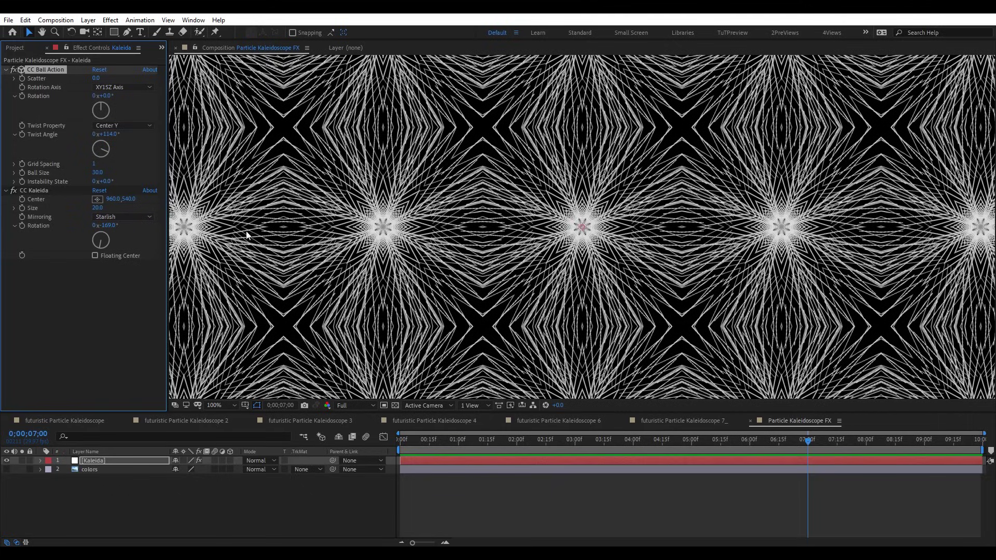
# Add a new Camera 1 layer to the comp with default settings.
pyautogui.rightClick(140, 494)
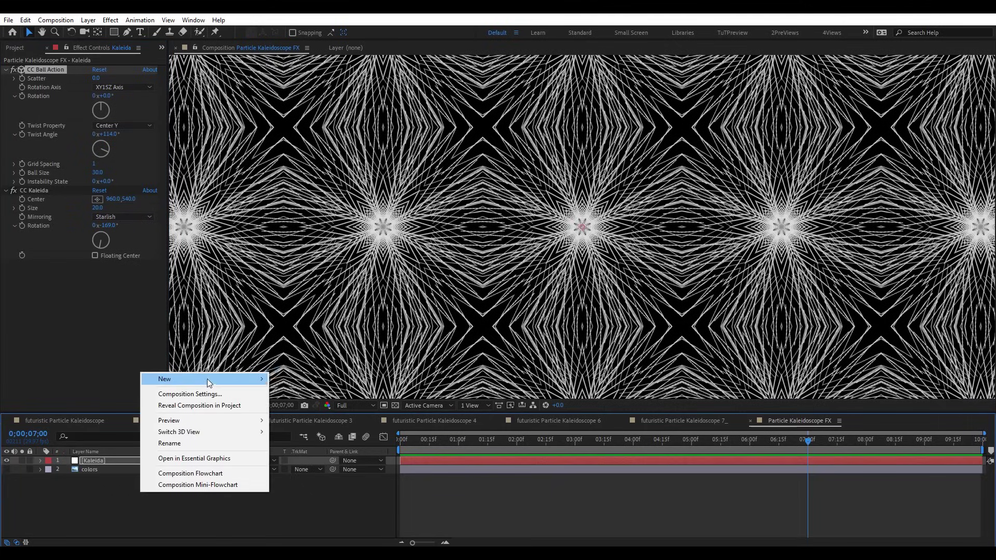
pyautogui.moveTo(208, 379)
pyautogui.click(313, 434)
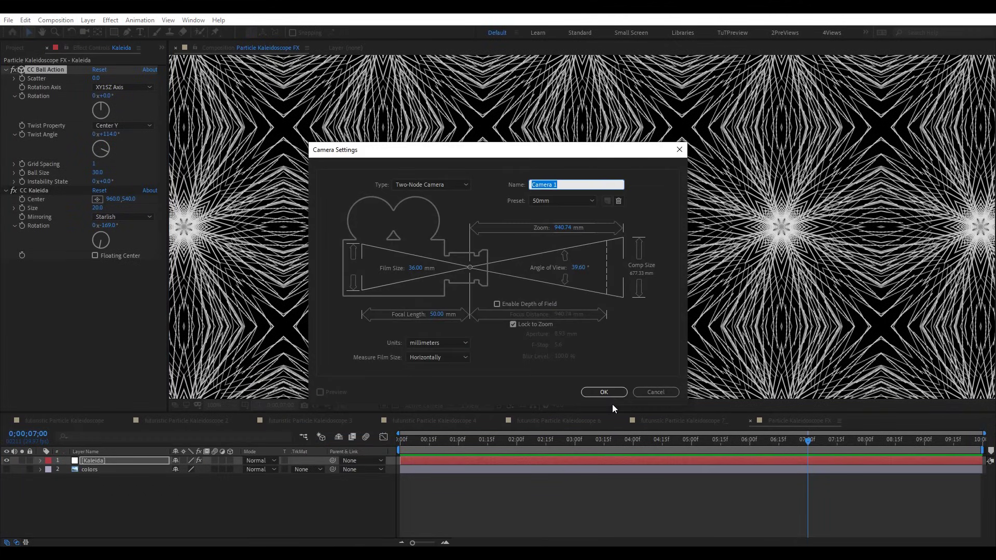
pyautogui.click(604, 394)
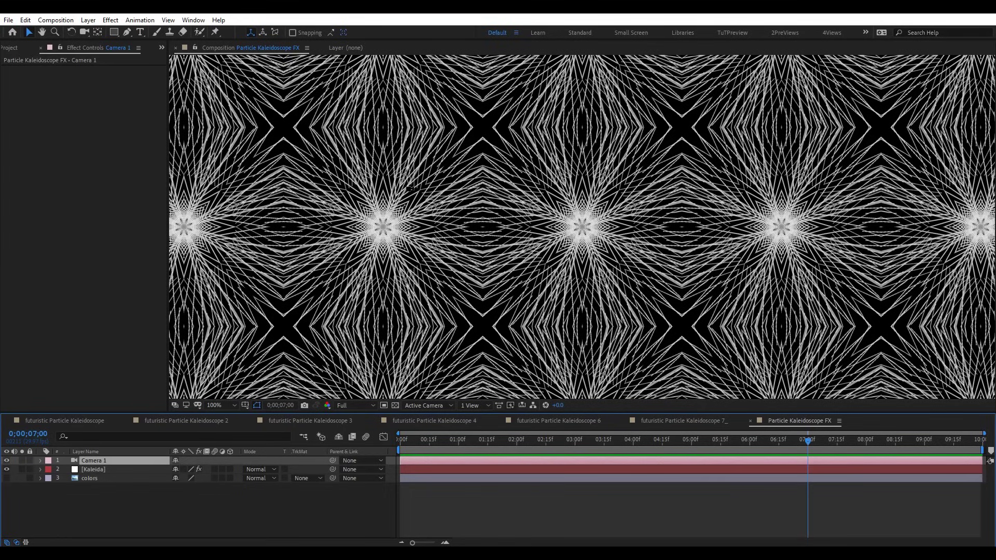
# Disable CC Kaleida on Kaleida and orbit the camera around the raw particles.
pyautogui.click(109, 469)
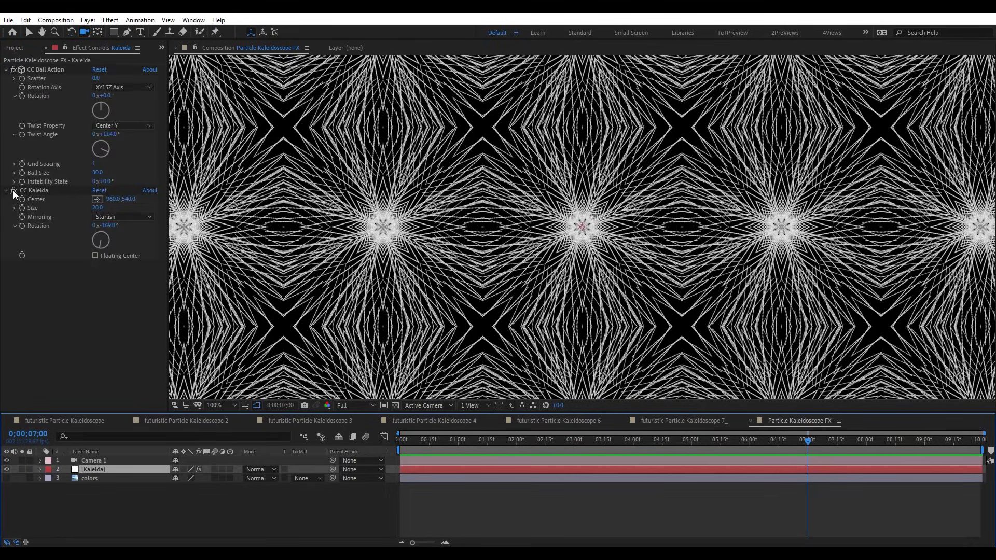
pyautogui.click(13, 191)
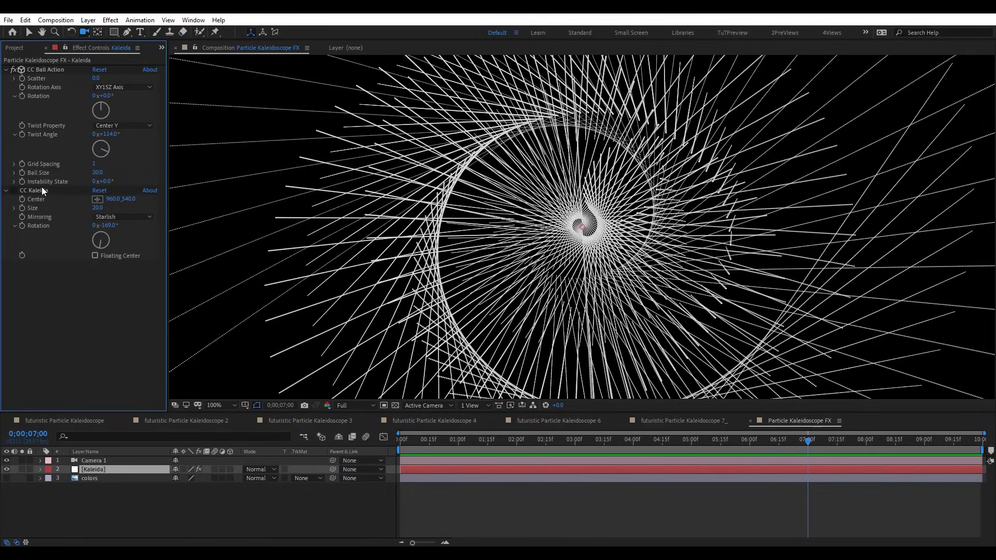
pyautogui.scroll(-1, 524, 152)
pyautogui.moveTo(609, 197); pyautogui.dragTo(523, 229)
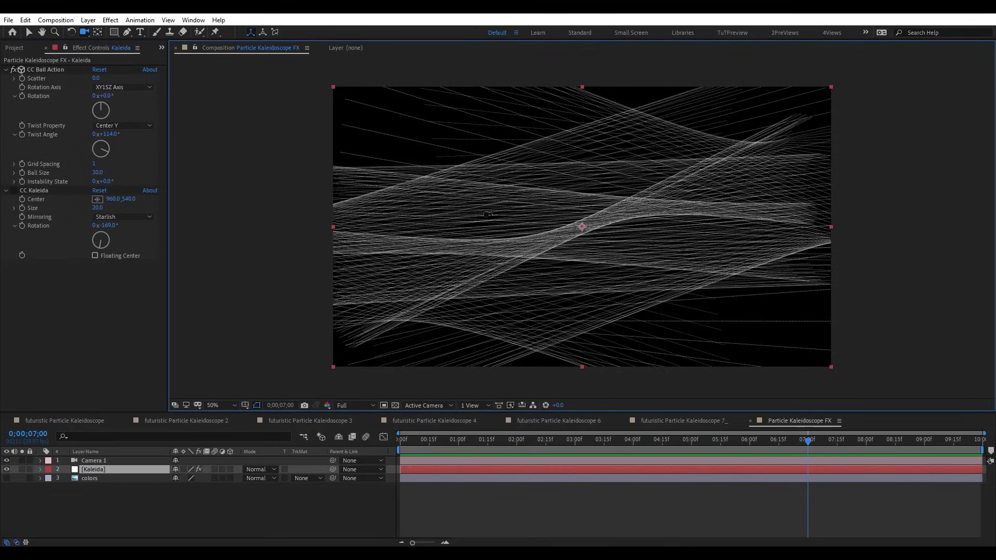
pyautogui.moveTo(431, 184); pyautogui.dragTo(747, 106)
# Re-enable CC Kaleida and try a camera orbit, undoing it and zooming the viewer out.
pyautogui.click(14, 190)
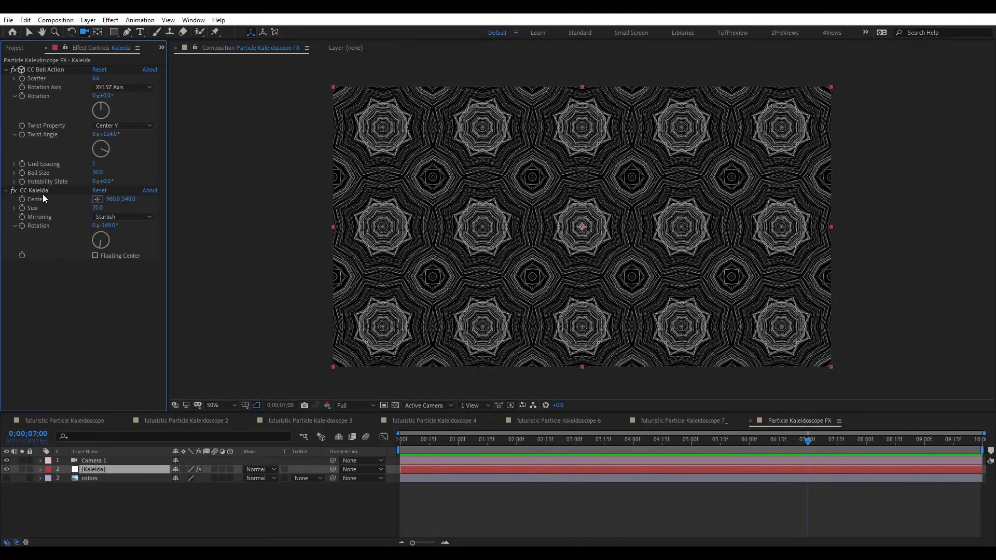
pyautogui.moveTo(585, 206); pyautogui.dragTo(541, 211)
pyautogui.hotkey('ctrl', 'z')
pyautogui.scroll(2, 507, 211)
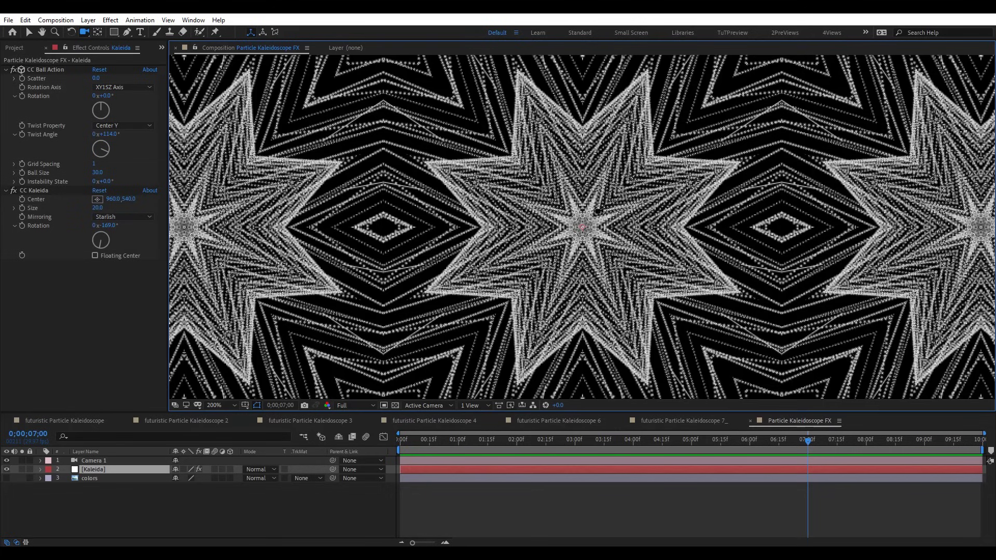
pyautogui.press(',')
# Orbit the camera until the kaleidoscope forms concentric octagonal rings with diamonds.
pyautogui.moveTo(461, 213); pyautogui.dragTo(371, 195)
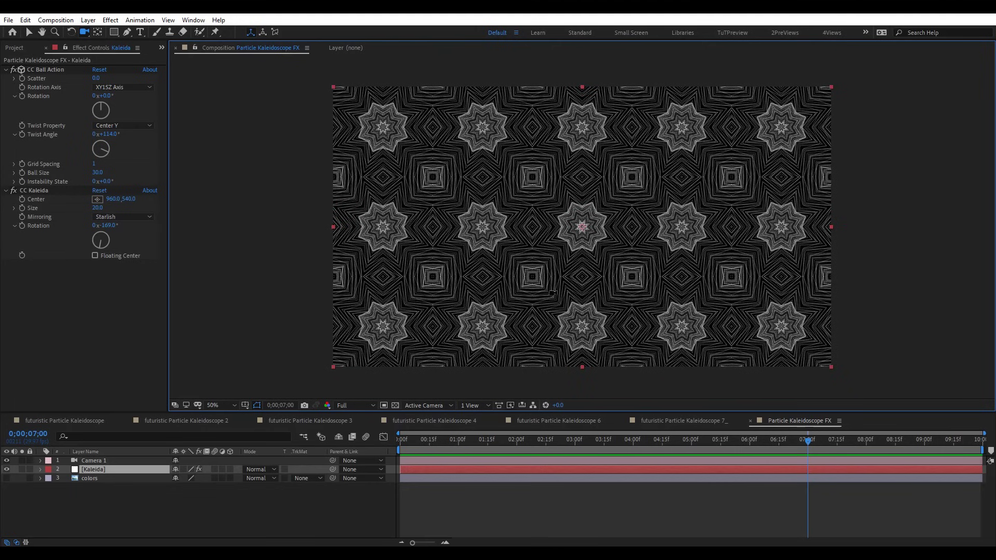
pyautogui.moveTo(593, 232); pyautogui.dragTo(627, 226)
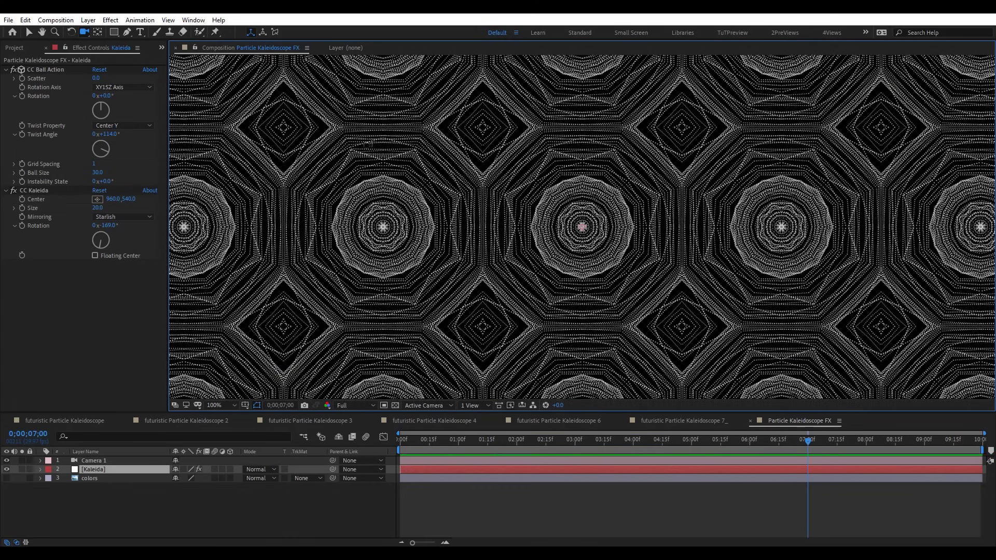
pyautogui.scroll(1, 410, 184)
pyautogui.scroll(-2, 410, 185)
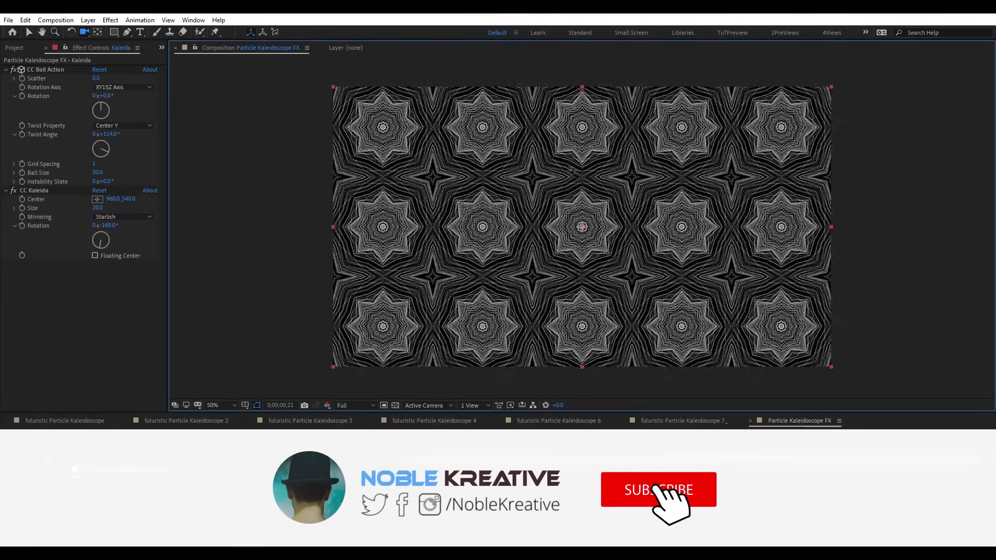
pyautogui.moveTo(571, 170); pyautogui.dragTo(518, 191)
pyautogui.press('.')
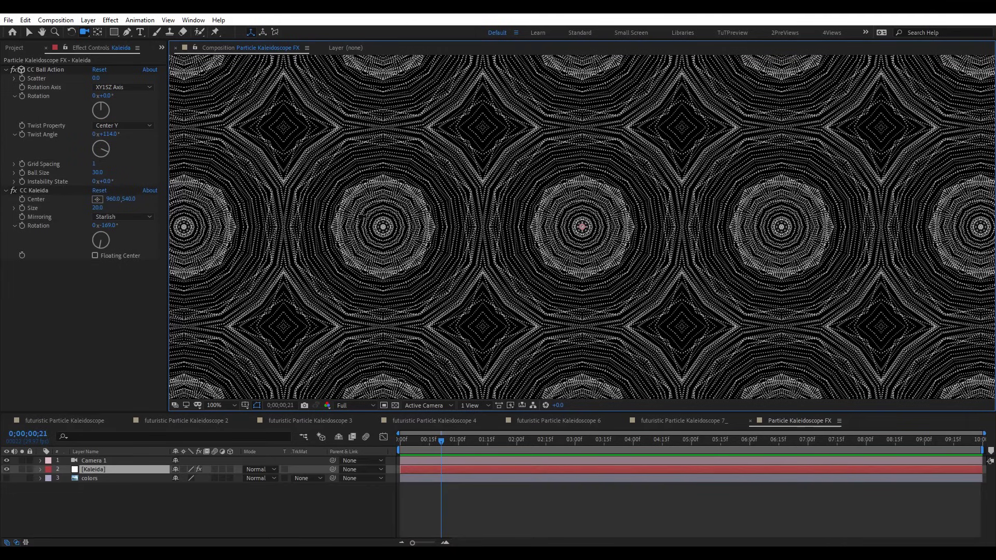
# Set the CC Kaleida Size to 51.1.
pyautogui.click(96, 208)
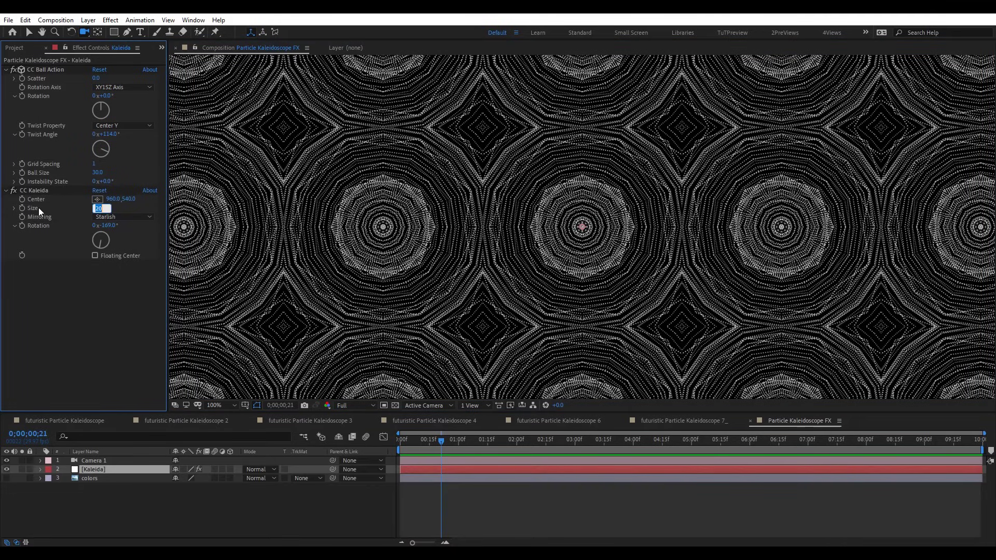
pyautogui.moveTo(98, 208); pyautogui.dragTo(289, 213)
pyautogui.press(',')
pyautogui.moveTo(93, 210); pyautogui.dragTo(66, 205)
# Set CC Ball Action Rotation to 35° and Twist Angle to 135°.
pyautogui.moveTo(556, 184); pyautogui.dragTo(584, 176)
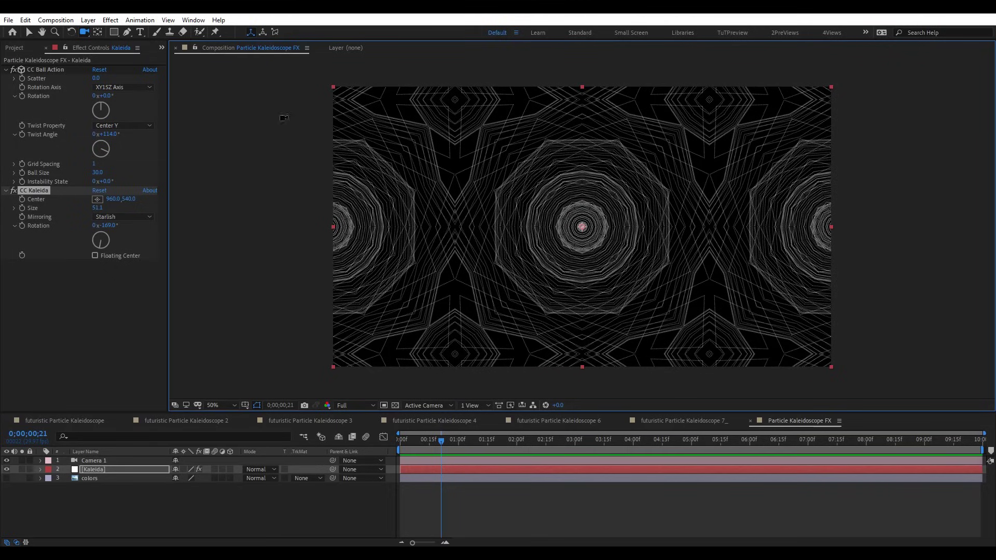
pyautogui.moveTo(113, 95); pyautogui.dragTo(122, 90)
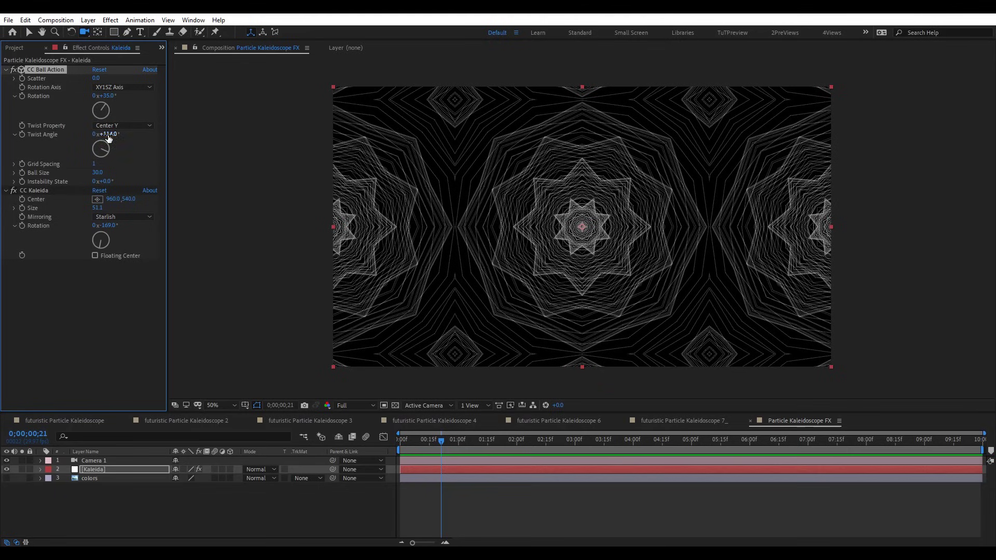
pyautogui.moveTo(108, 134)
pyautogui.mouseDown()
pyautogui.moveTo(127, 133)
pyautogui.moveTo(114, 134)
pyautogui.mouseUp()
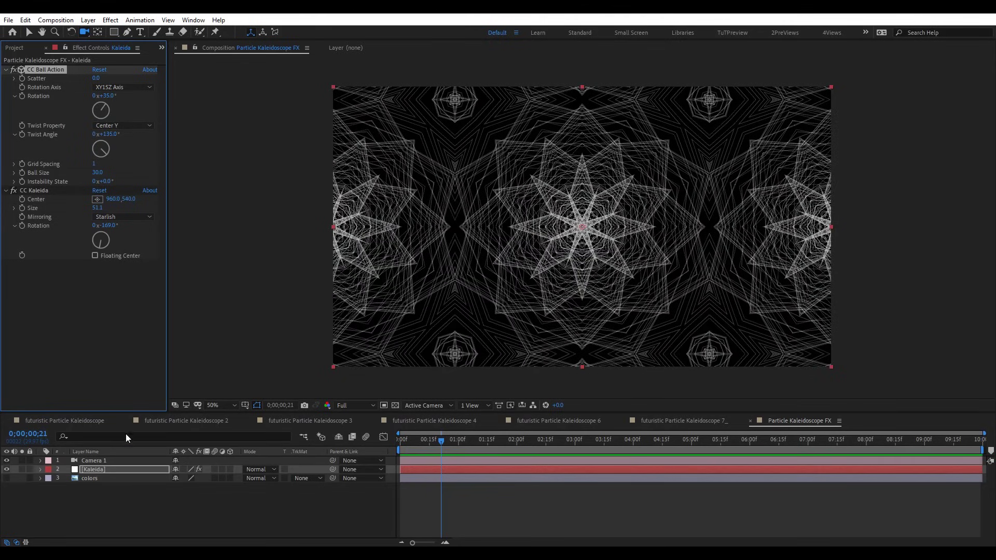
# Duplicate the Kaleida layer and delete CC Kaleida from the top copy.
pyautogui.click(117, 466)
pyautogui.hotkey('ctrl', 'd')
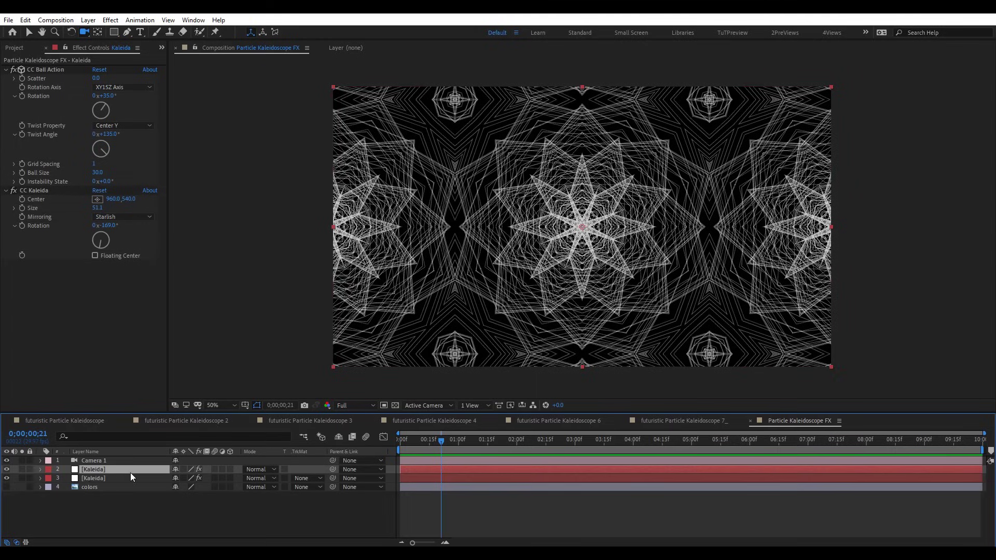
pyautogui.click(37, 190)
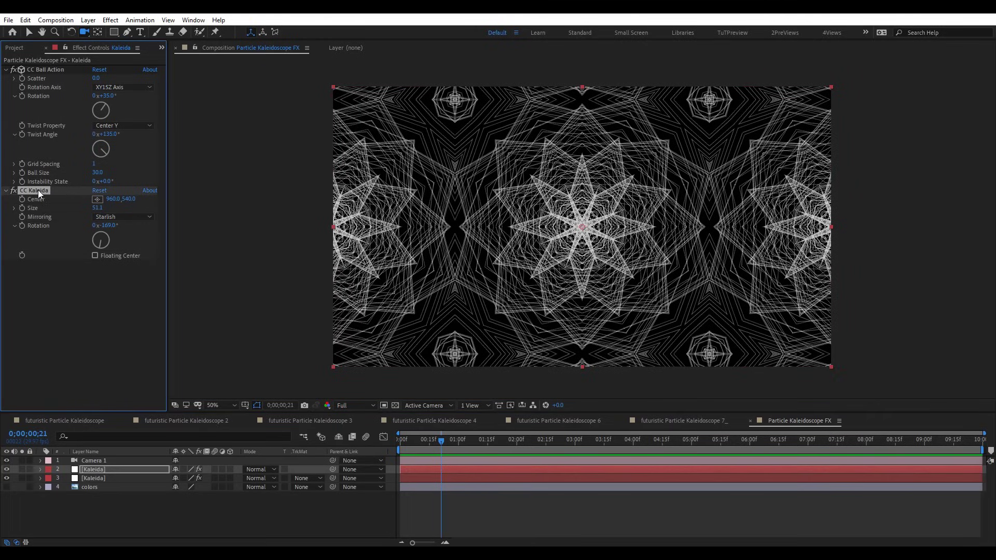
pyautogui.press('Delete')
# Paste Kaleida 2's CC Kaleida with property links onto the top layer, then set Size 47.4.
pyautogui.click(98, 480)
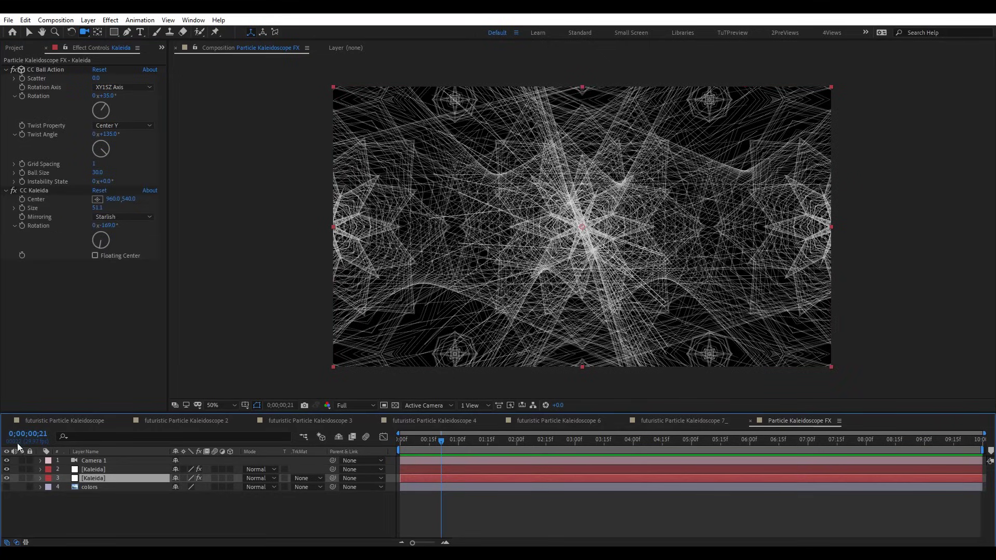
pyautogui.click(32, 191)
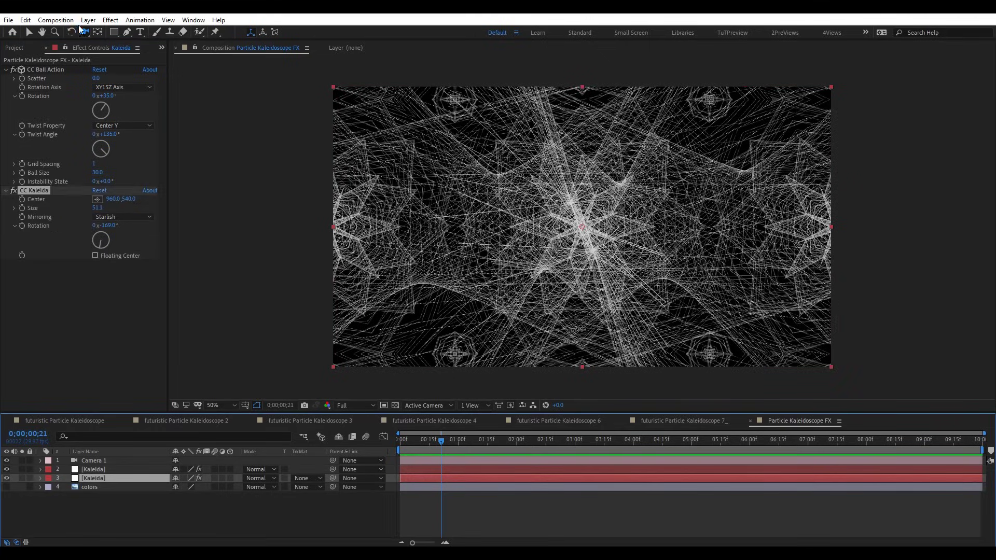
pyautogui.click(25, 20)
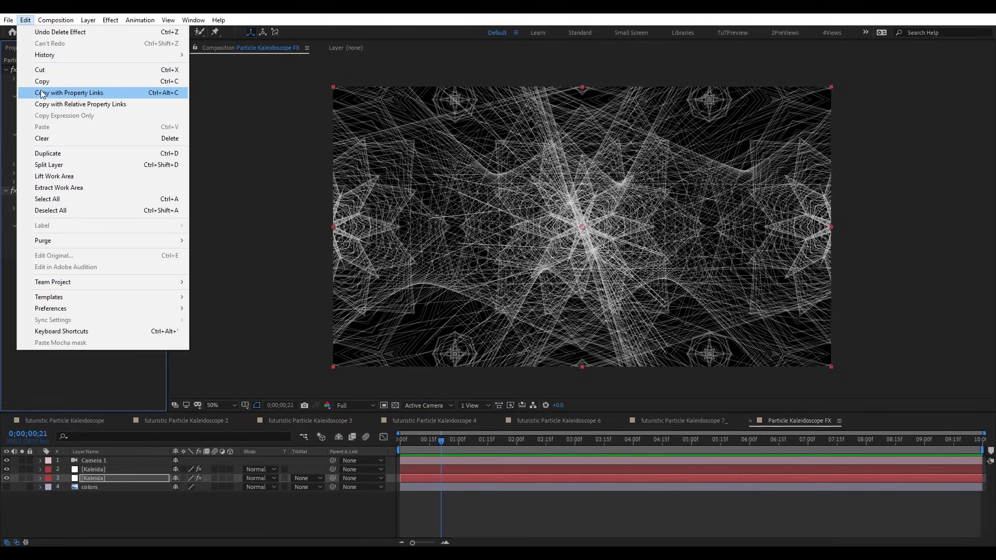
pyautogui.click(103, 93)
pyautogui.click(89, 470)
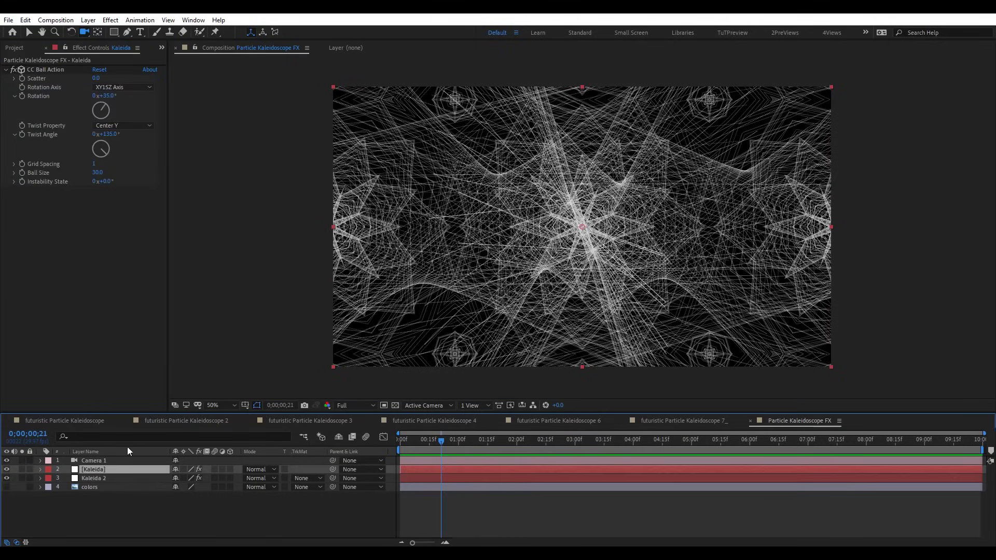
pyautogui.hotkey('ctrl', 'v')
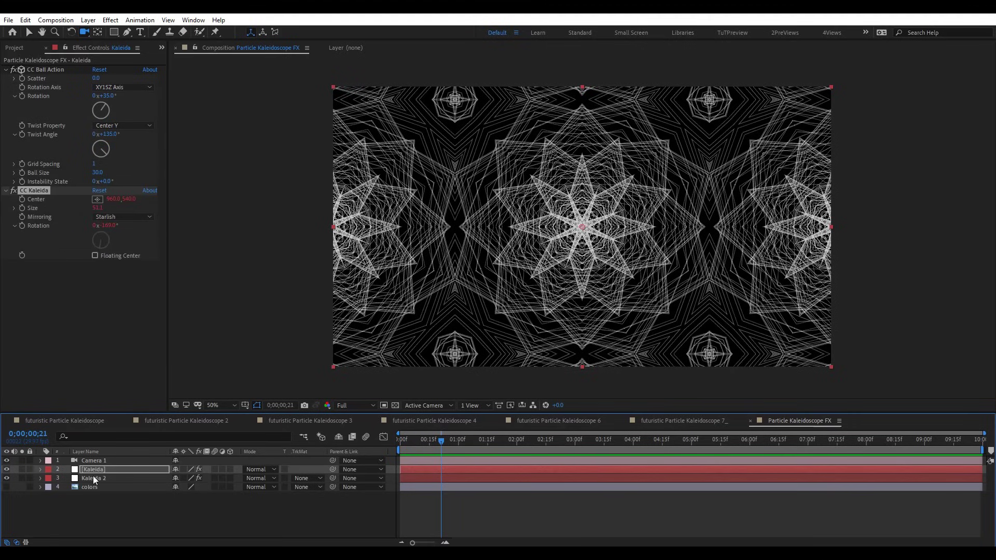
pyautogui.click(93, 478)
pyautogui.moveTo(96, 207); pyautogui.dragTo(121, 227)
# Set the top Kaleida layer's CC Ball Action Grid Spacing to 2.
pyautogui.click(120, 469)
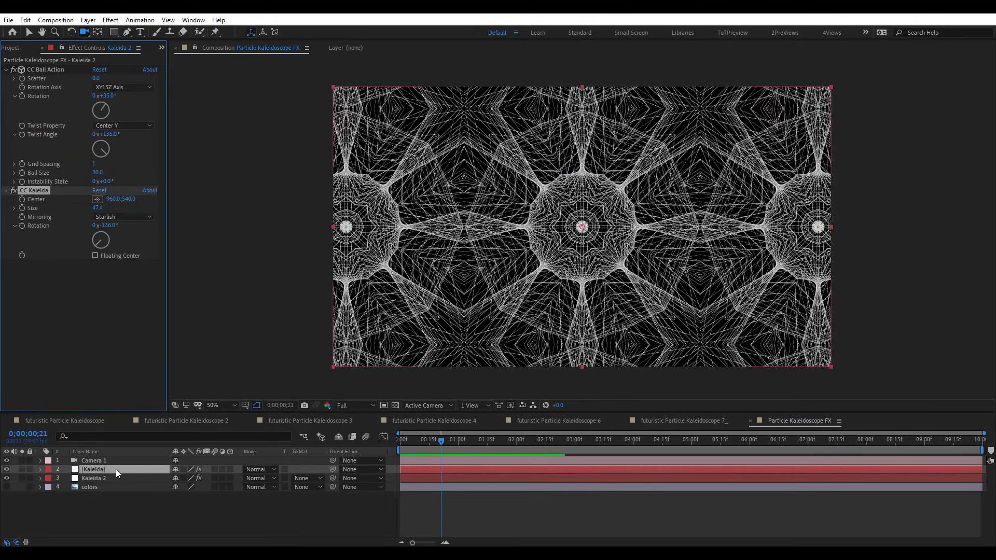
pyautogui.click(93, 164)
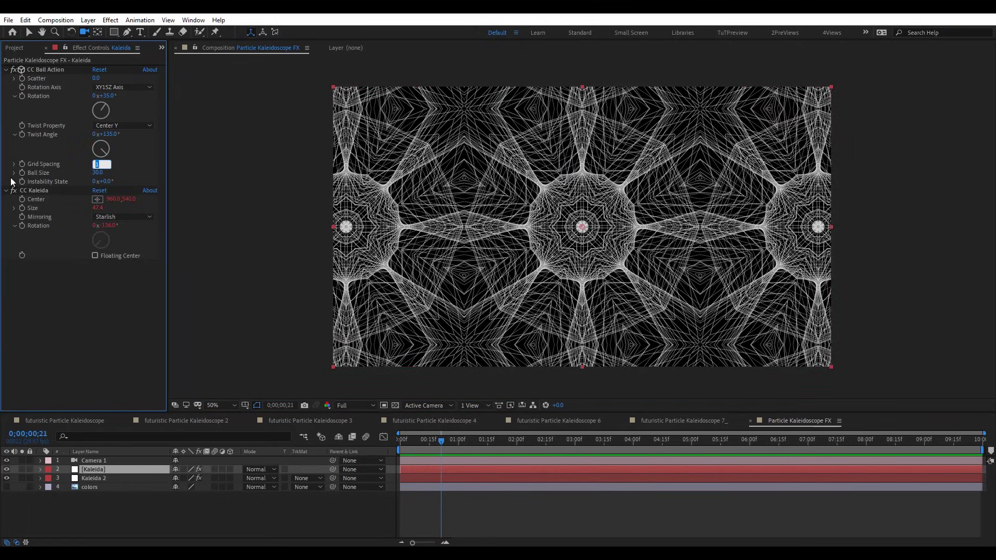
pyautogui.write('2')
pyautogui.press('Return')
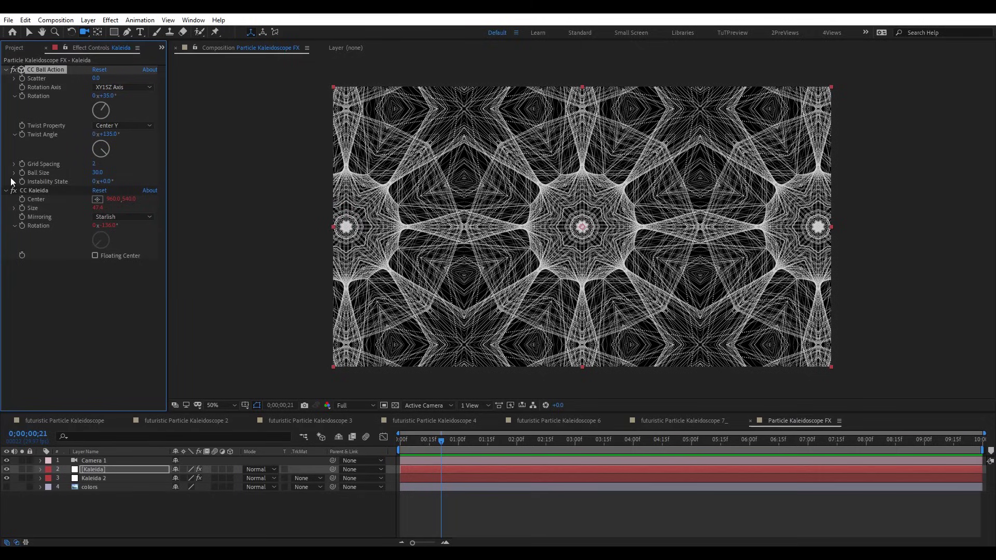
pyautogui.click(97, 173)
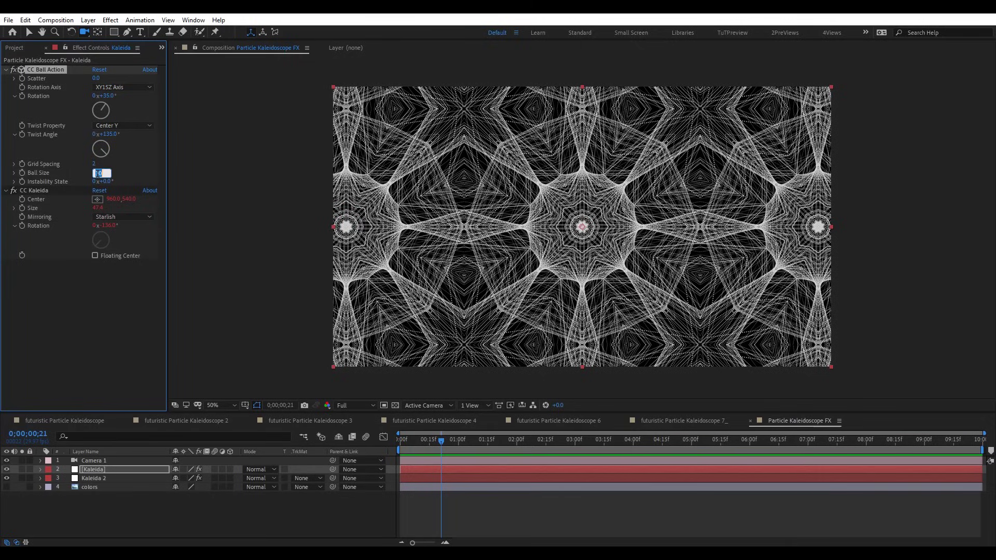
# Set Kaleida 2's Ball Size to 15, toggling the top layer's visibility to compare.
pyautogui.click(113, 479)
pyautogui.click(98, 173)
pyautogui.write('15')
pyautogui.press('Return')
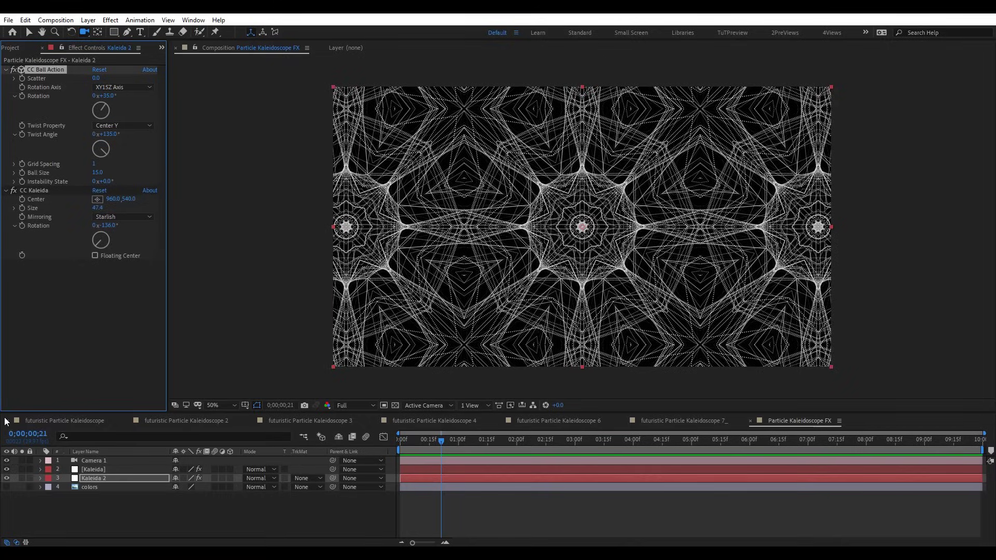
pyautogui.click(9, 474)
pyautogui.click(10, 474)
pyautogui.click(8, 473)
pyautogui.click(7, 470)
pyautogui.press('BackSpace')
pyautogui.press('BackSpace')
# Replace the accidental Mask_Brush_Fill with a Fill effect on Kaleida 2.
pyautogui.press('Return')
pyautogui.hotkey('ctrl', 'space')
pyautogui.write('fill')
pyautogui.press('Return')
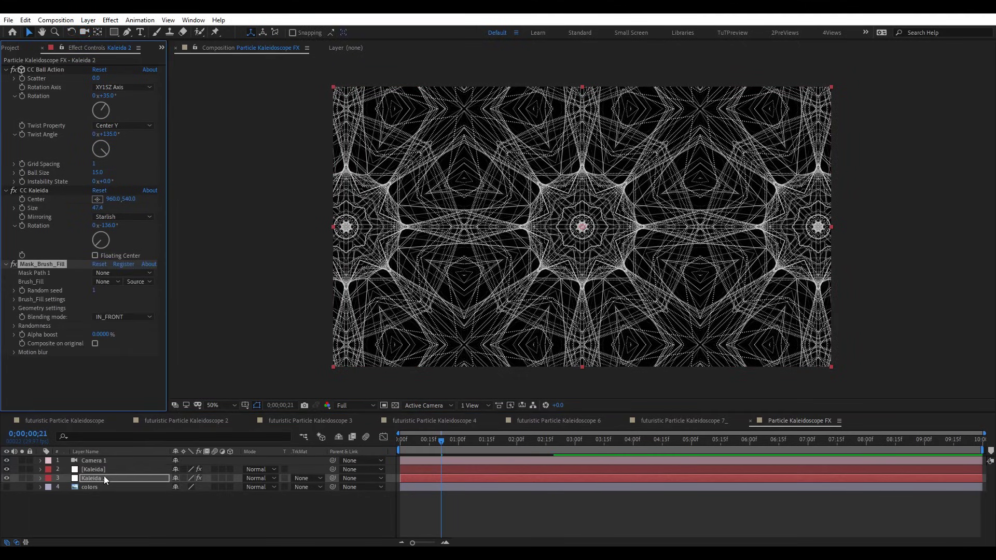
pyautogui.hotkey('ctrl', 'z')
pyautogui.press('v')
pyautogui.hotkey('ctrl', 'space')
pyautogui.write('fill')
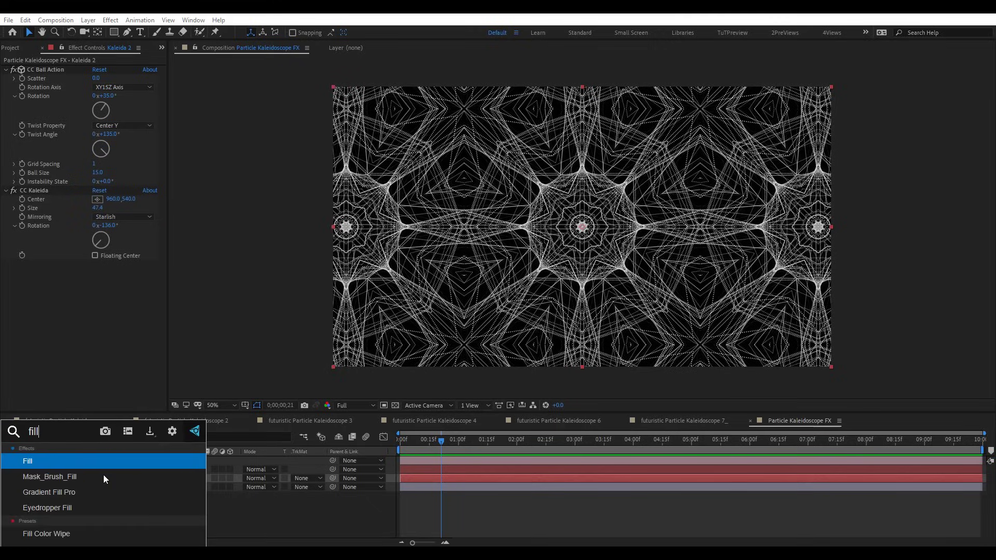
pyautogui.press('Return')
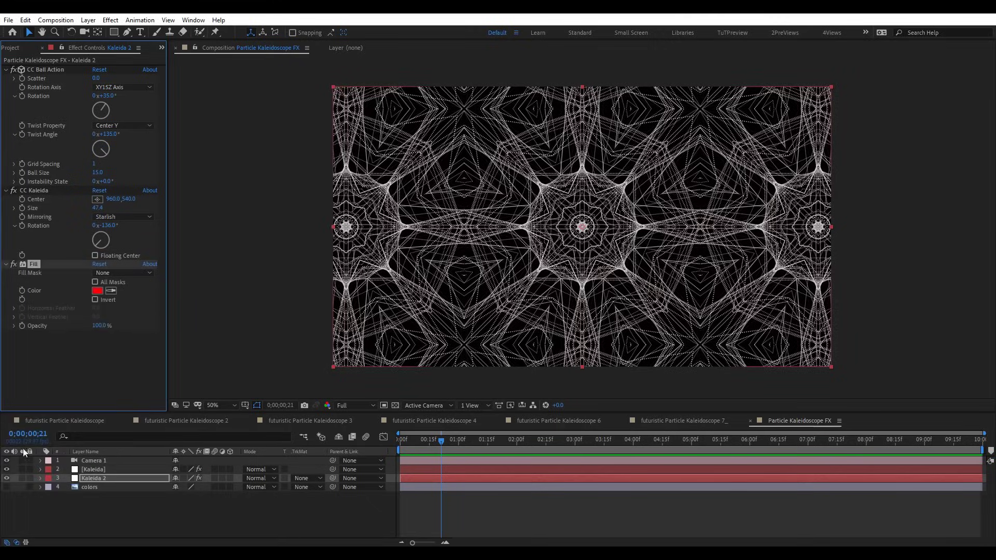
# Make the colors palette layer visible and drag it to the top of the stack.
pyautogui.click(6, 469)
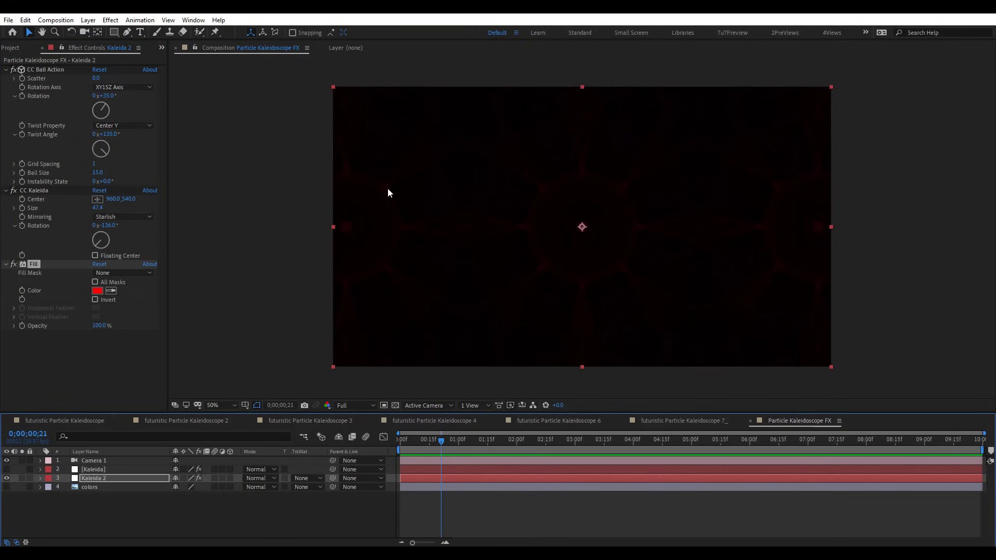
pyautogui.click(7, 470)
pyautogui.click(6, 491)
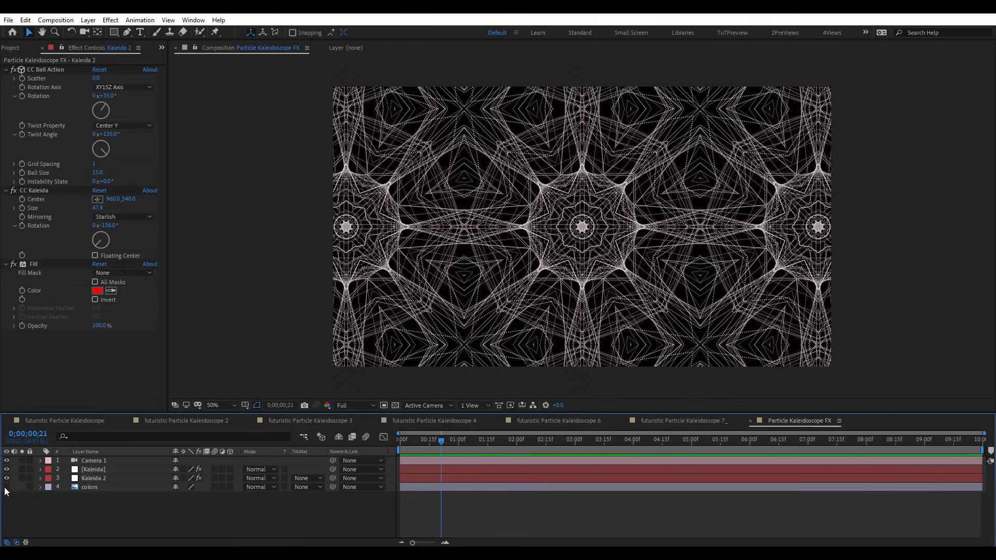
pyautogui.click(7, 488)
pyautogui.moveTo(89, 488); pyautogui.dragTo(102, 458)
# Set Kaleida 2's fill colour to white with the eyedropper.
pyautogui.click(91, 488)
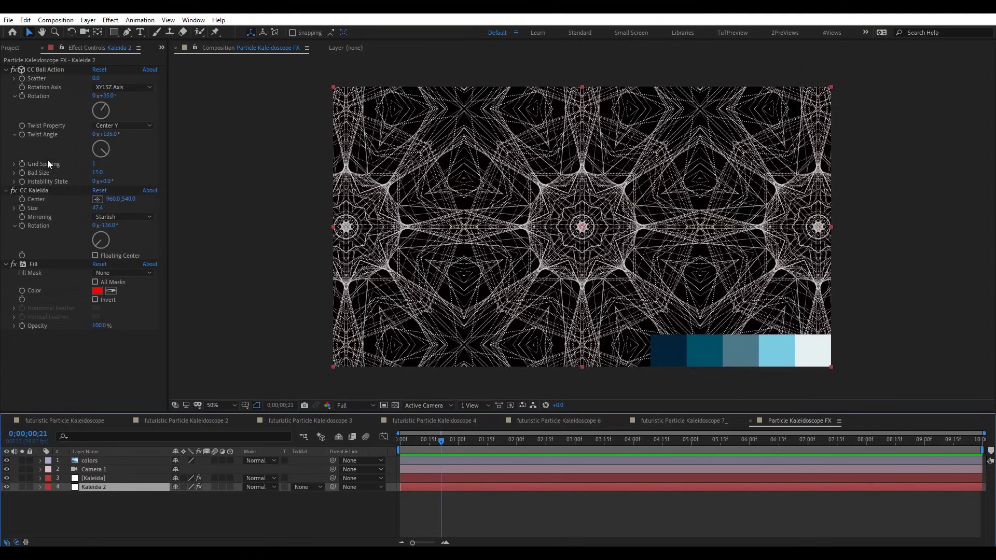
pyautogui.click(111, 290)
pyautogui.click(830, 345)
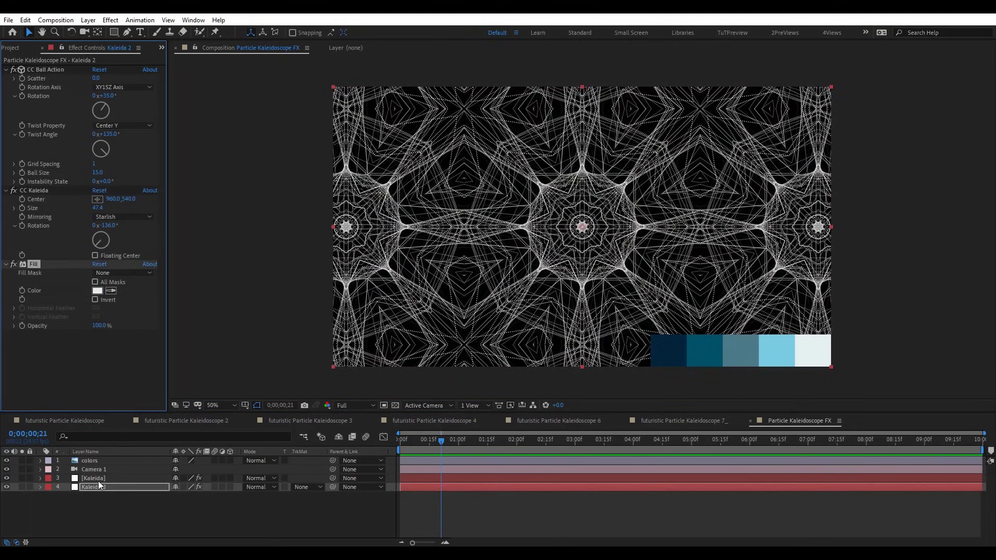
# Add a Fill effect to the [Kaleida] layer and sample the palette's light-blue swatch.
pyautogui.click(96, 479)
pyautogui.hotkey('ctrl', 'space')
pyautogui.write('fil')
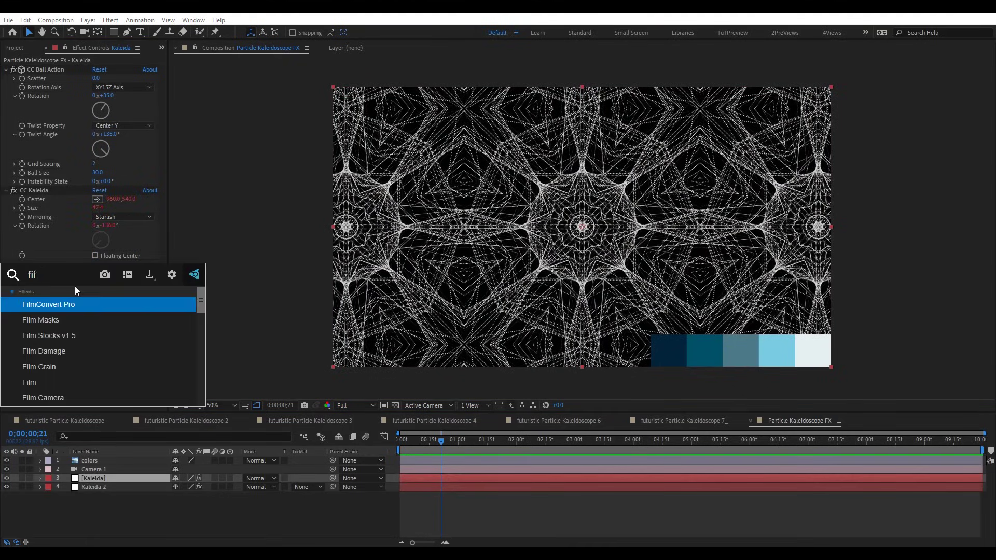
pyautogui.write('l')
pyautogui.press('Return')
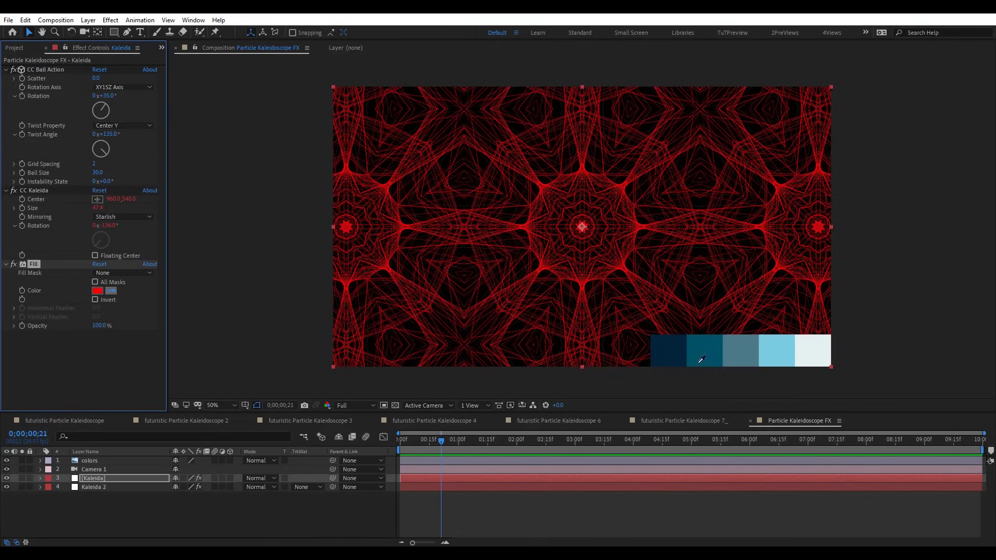
pyautogui.click(786, 355)
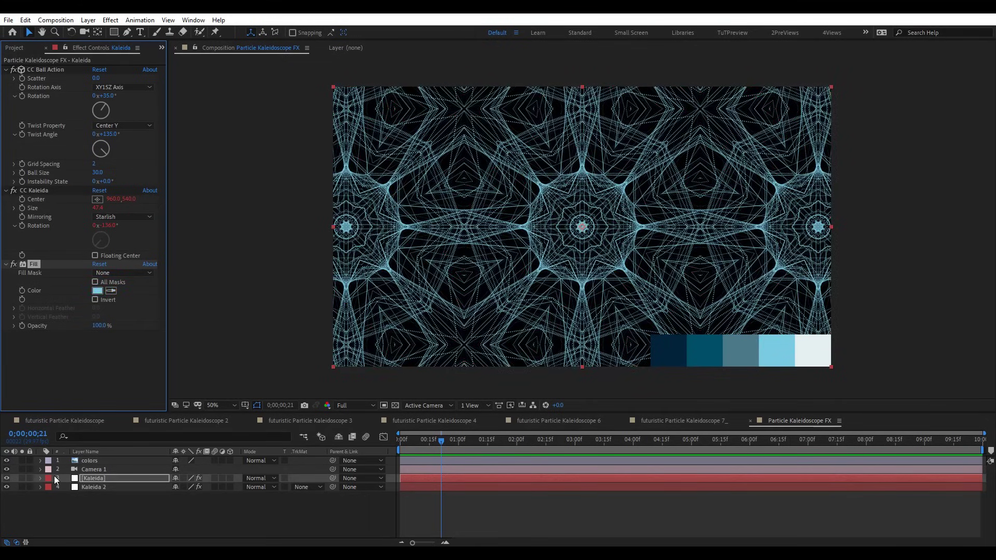
# Raise the CC Ball Action Twist Angle to 176° and compare the layer hidden and shown.
pyautogui.click(98, 476)
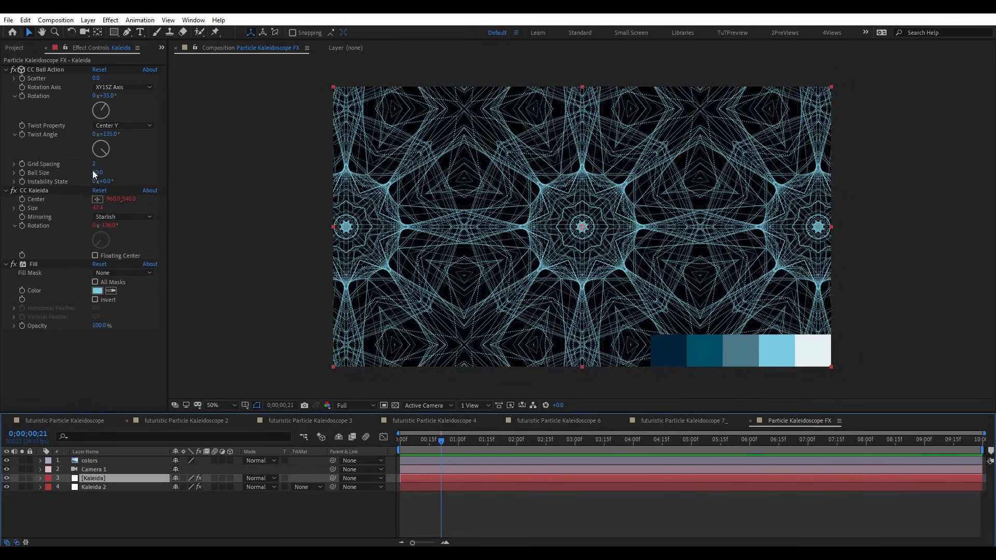
pyautogui.moveTo(110, 136); pyautogui.dragTo(130, 133)
pyautogui.scroll(1, 492, 155)
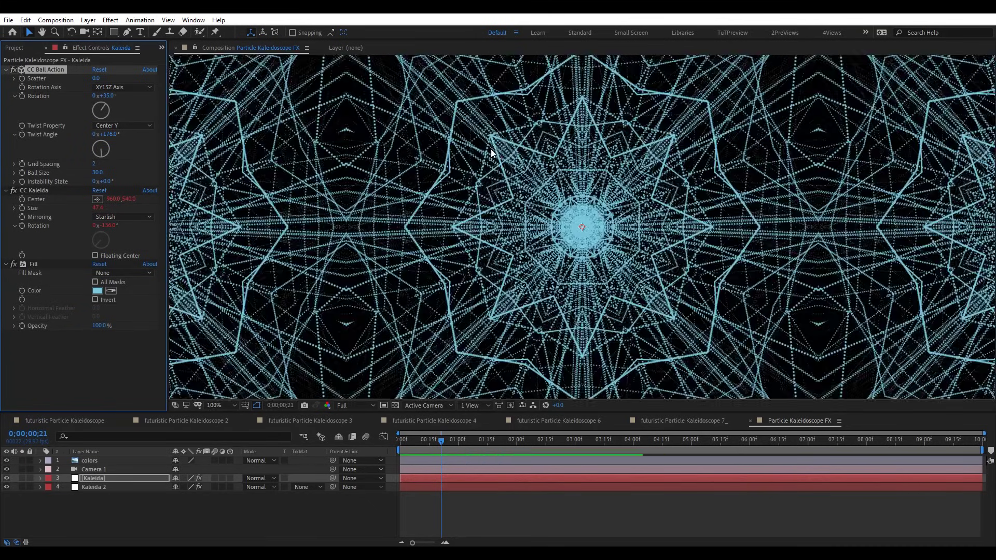
pyautogui.moveTo(299, 86); pyautogui.dragTo(371, 194)
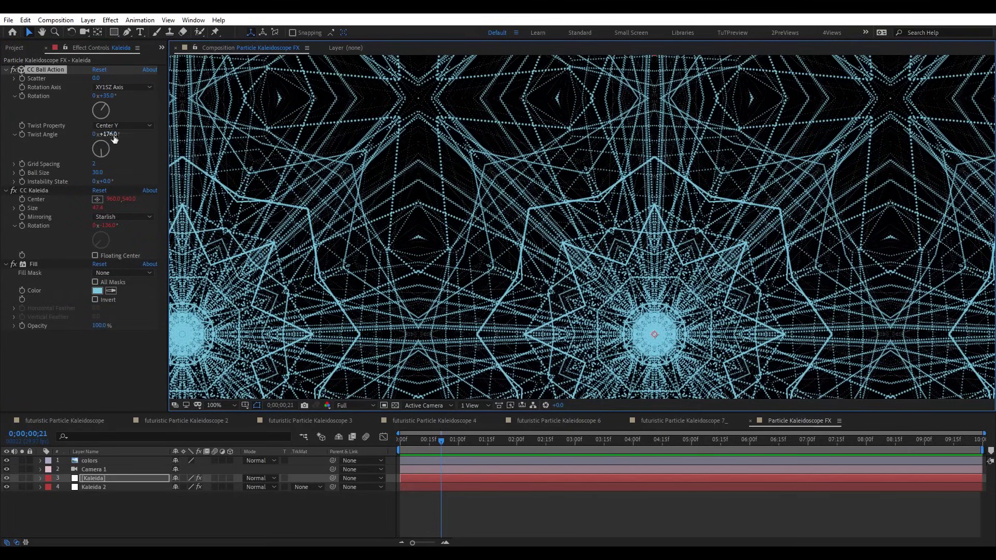
pyautogui.click(7, 477)
pyautogui.click(8, 478)
pyautogui.scroll(-1, 459, 183)
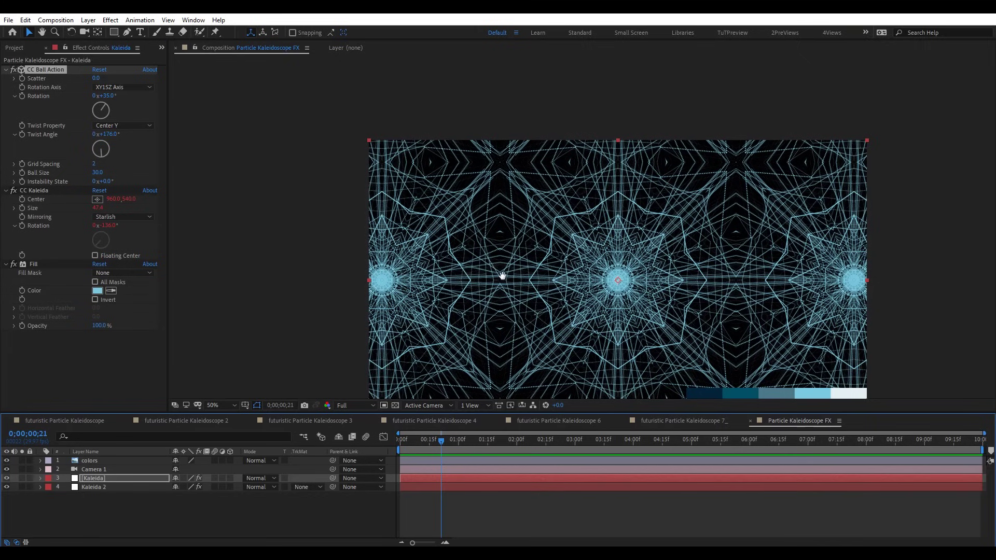
pyautogui.moveTo(494, 267); pyautogui.dragTo(425, 235)
# Duplicate the [Kaleida] layer and tint the copy with the dark teal swatch.
pyautogui.click(99, 479)
pyautogui.hotkey('ctrl', 'd')
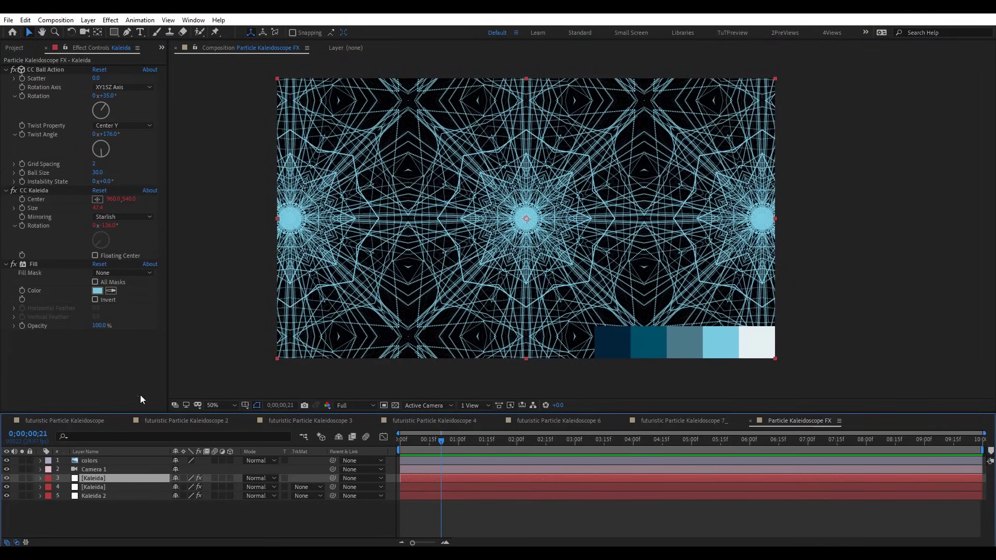
pyautogui.click(111, 290)
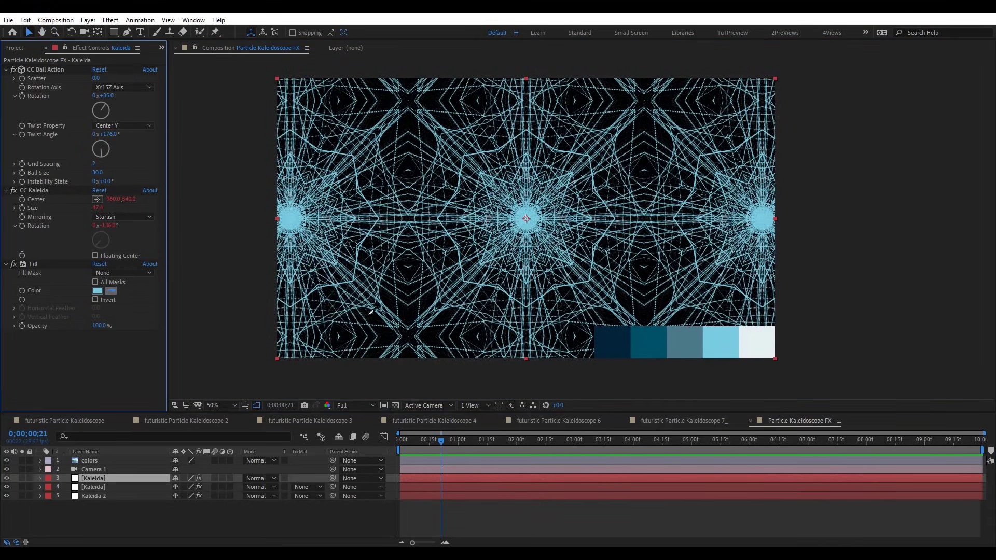
pyautogui.click(658, 343)
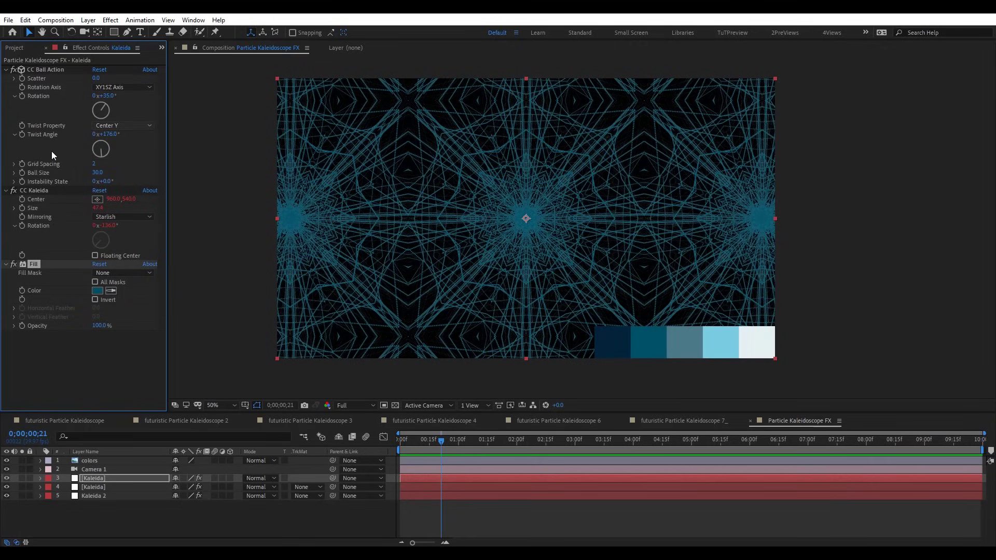
# Set the copy's Grid Spacing to 4 and Ball Size to 20.
pyautogui.click(95, 165)
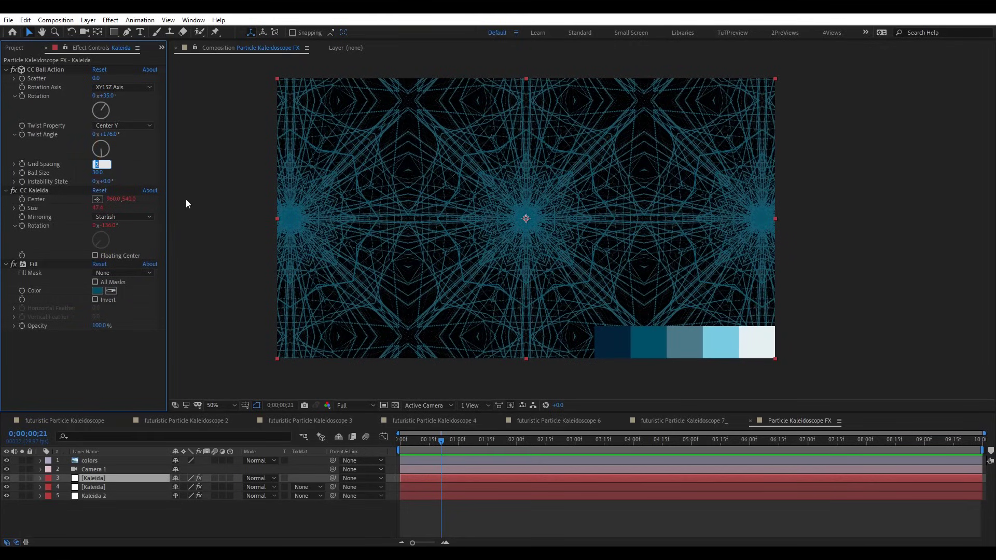
pyautogui.write('4')
pyautogui.press('Tab')
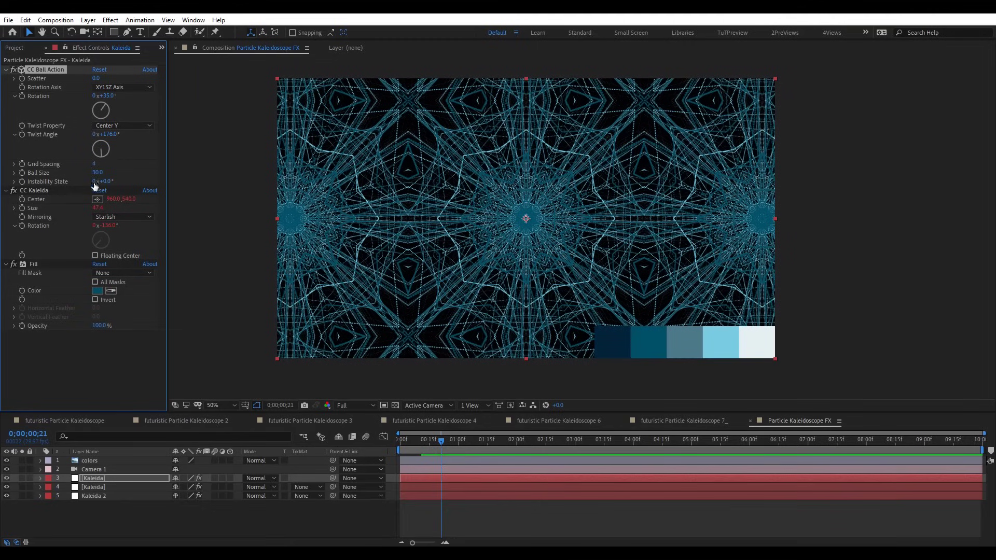
pyautogui.write('20')
pyautogui.press('Return')
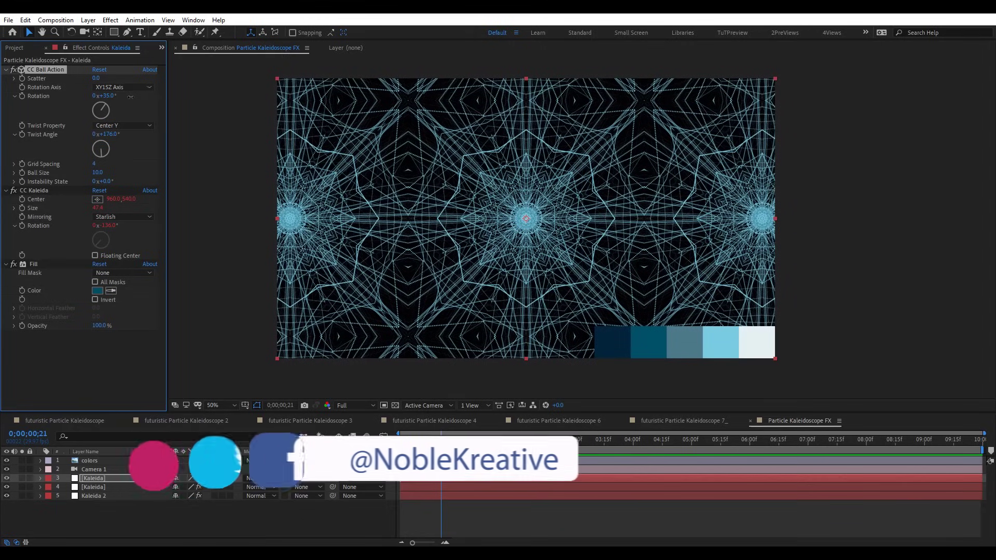
# Rotate the ball pattern to 111°, raise Twist Angle to 244°, and set Ball Size to 15.
pyautogui.moveTo(130, 97); pyautogui.dragTo(169, 97)
pyautogui.moveTo(109, 135)
pyautogui.mouseDown()
pyautogui.moveTo(135, 132)
pyautogui.moveTo(95, 133)
pyautogui.mouseUp()
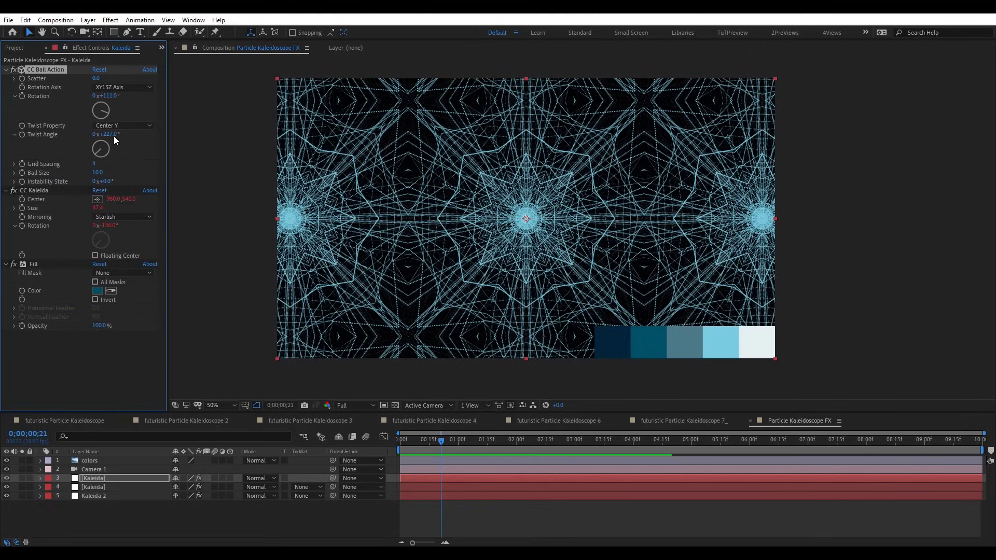
pyautogui.moveTo(106, 135); pyautogui.dragTo(117, 134)
pyautogui.moveTo(97, 172); pyautogui.dragTo(138, 179)
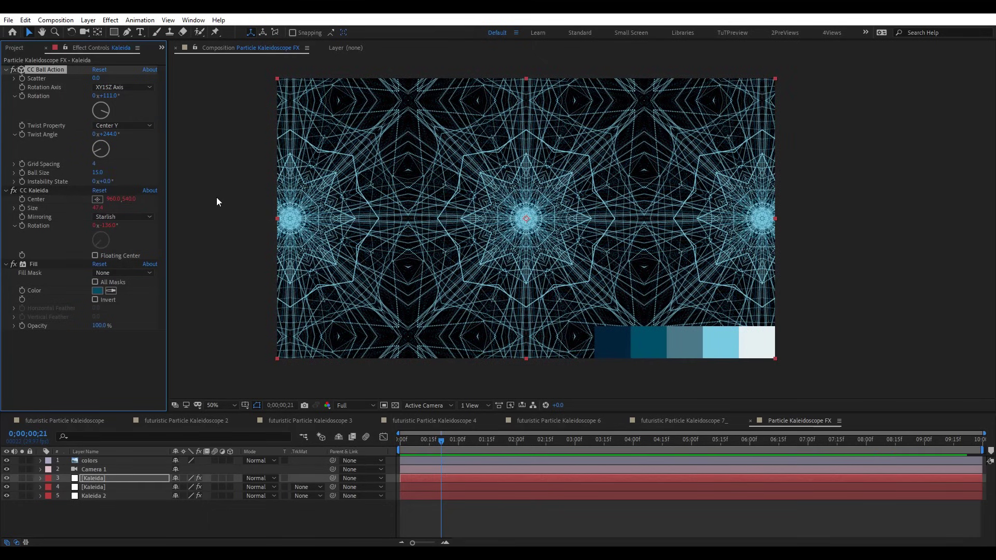
# Duplicate [Kaleida] again and fill the new copy with the palette's white.
pyautogui.click(116, 479)
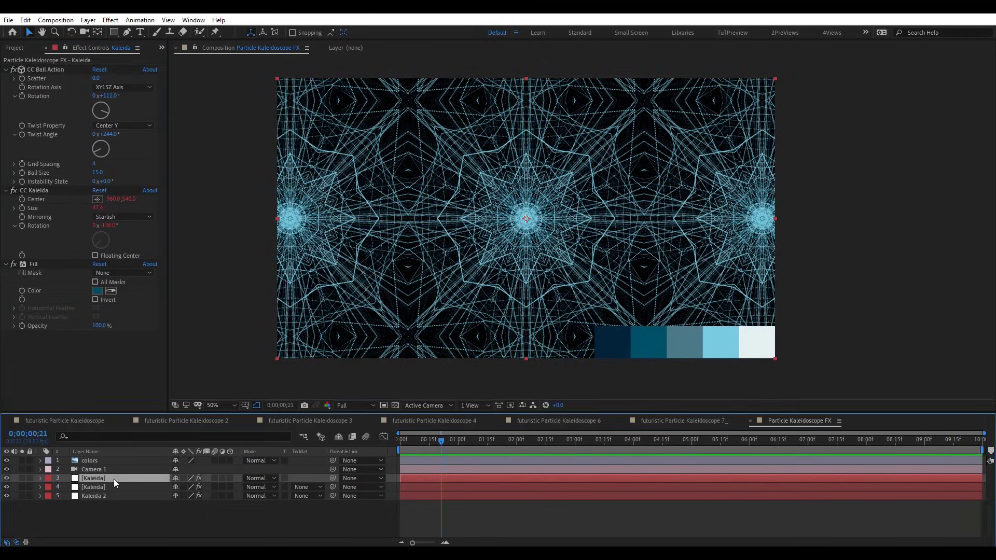
pyautogui.hotkey('ctrl', 'd')
pyautogui.click(116, 291)
pyautogui.click(759, 342)
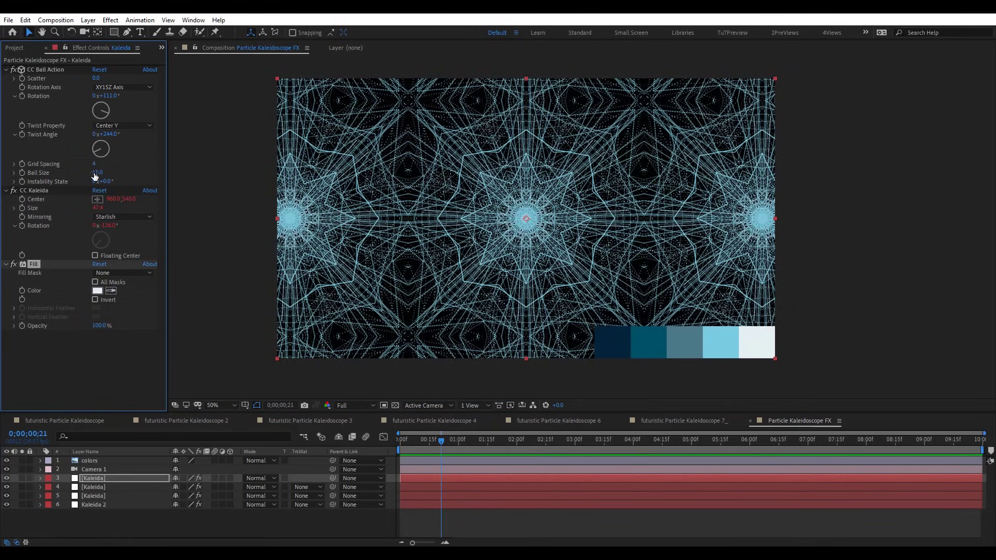
# Set Grid Spacing to 50, lower Rotation to 117°, and twist around Center X.
pyautogui.moveTo(96, 166)
pyautogui.mouseDown()
pyautogui.moveTo(161, 165)
pyautogui.moveTo(120, 173)
pyautogui.mouseUp()
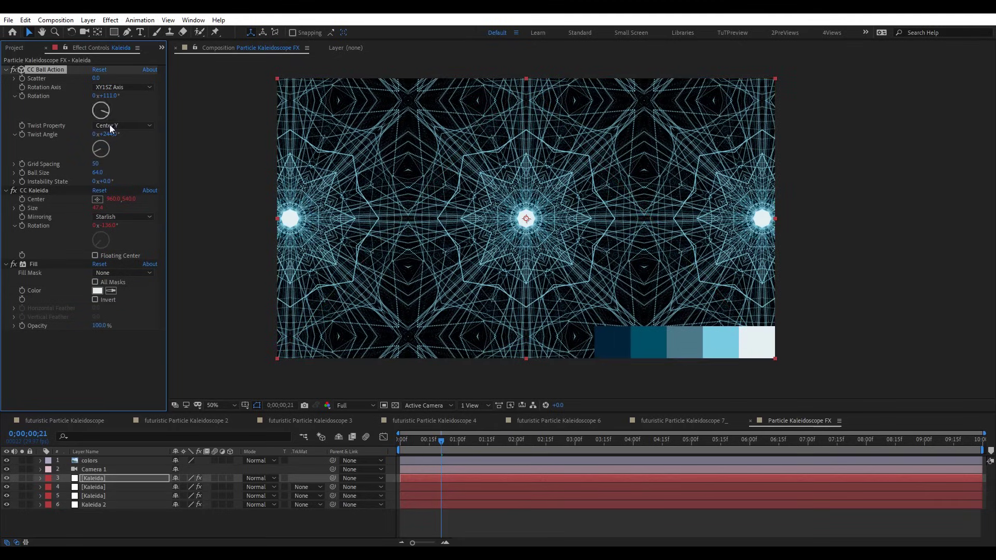
pyautogui.moveTo(148, 97); pyautogui.dragTo(114, 97)
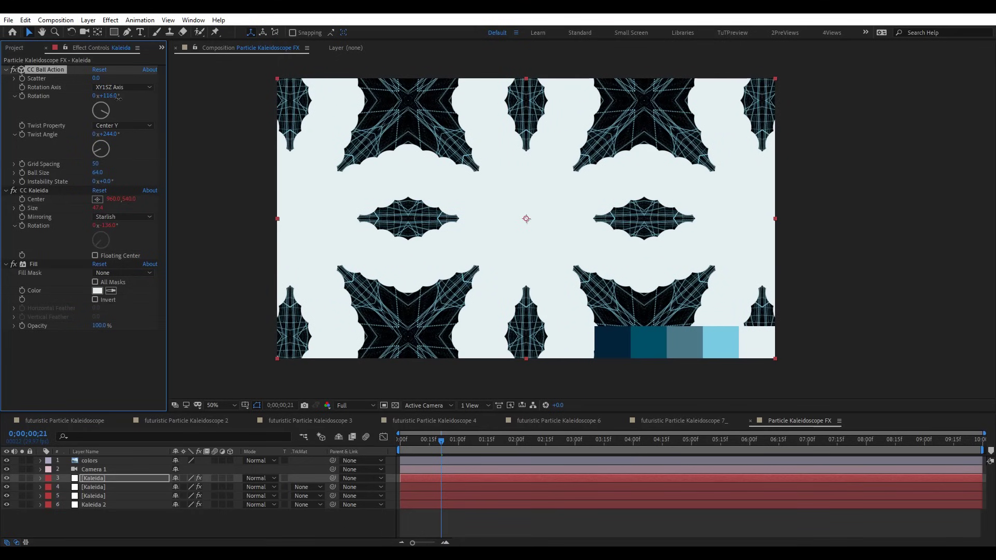
pyautogui.click(120, 125)
pyautogui.click(137, 162)
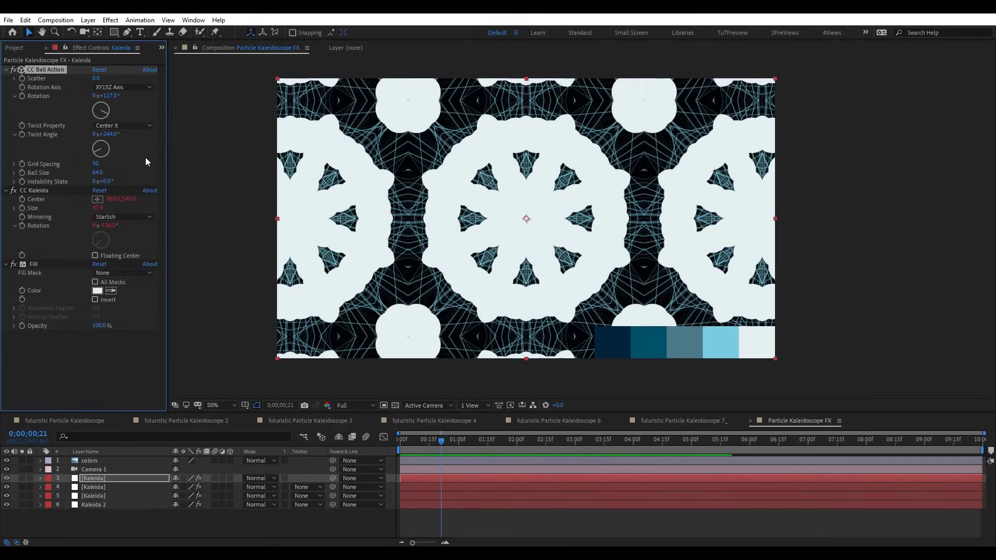
# Shrink Ball Size to 6.5 and lower Twist Angle to about 200.9°.
pyautogui.moveTo(98, 173); pyautogui.dragTo(70, 172)
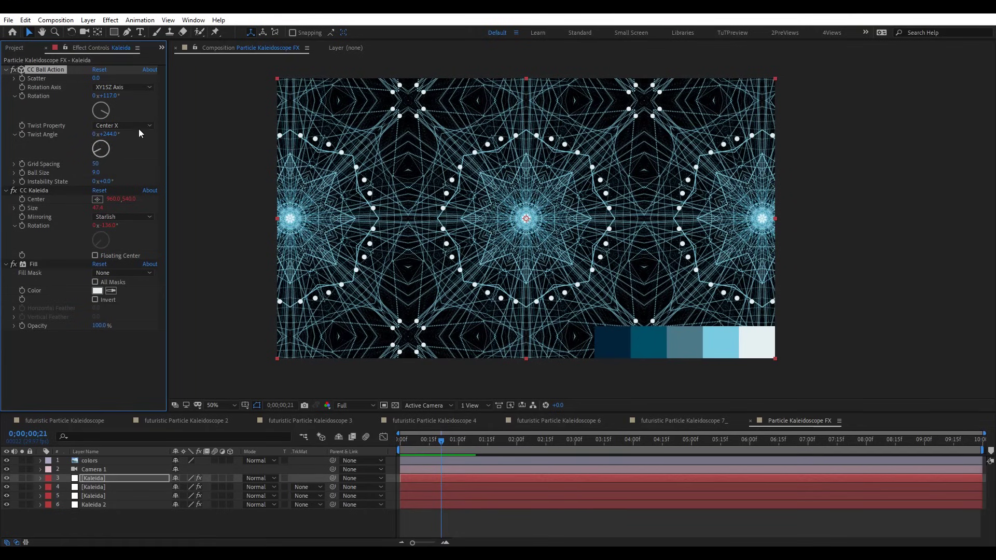
pyautogui.moveTo(104, 134); pyautogui.dragTo(74, 134)
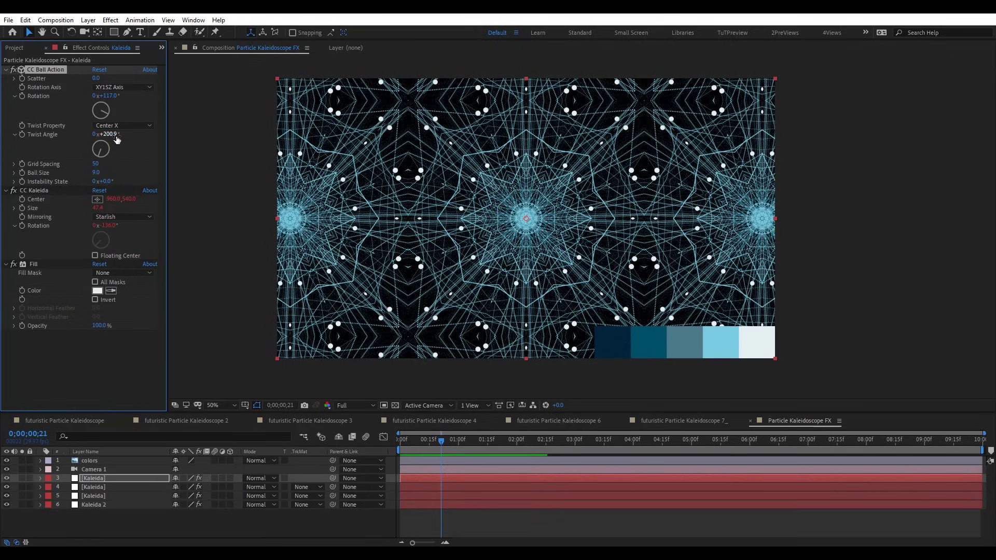
pyautogui.moveTo(95, 173); pyautogui.dragTo(81, 174)
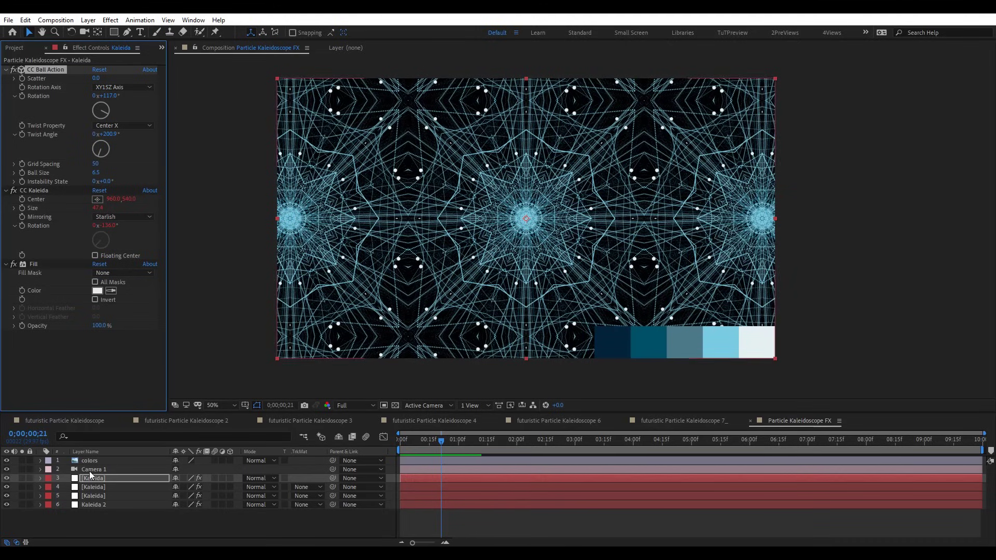
pyautogui.click(89, 478)
# Duplicate [Kaleida] once more, tint it dark navy, and rotate the ball grid to about 135°.
pyautogui.hotkey('ctrl', 'd')
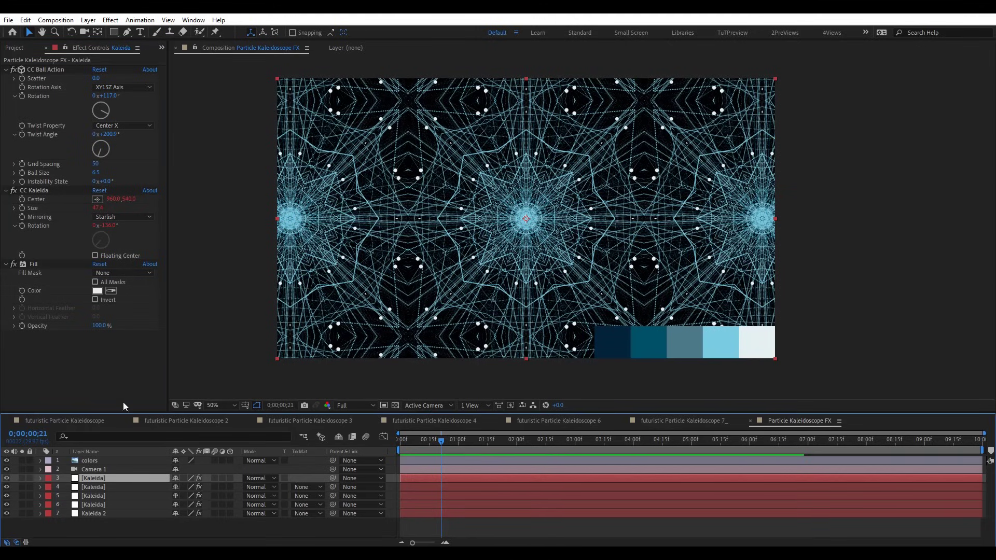
pyautogui.click(111, 291)
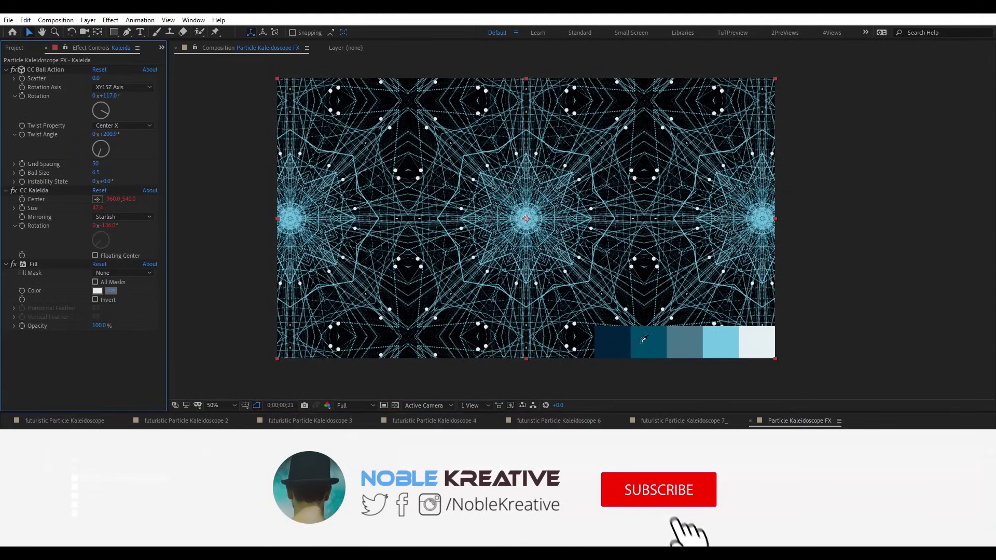
pyautogui.click(615, 341)
pyautogui.moveTo(109, 96); pyautogui.dragTo(118, 95)
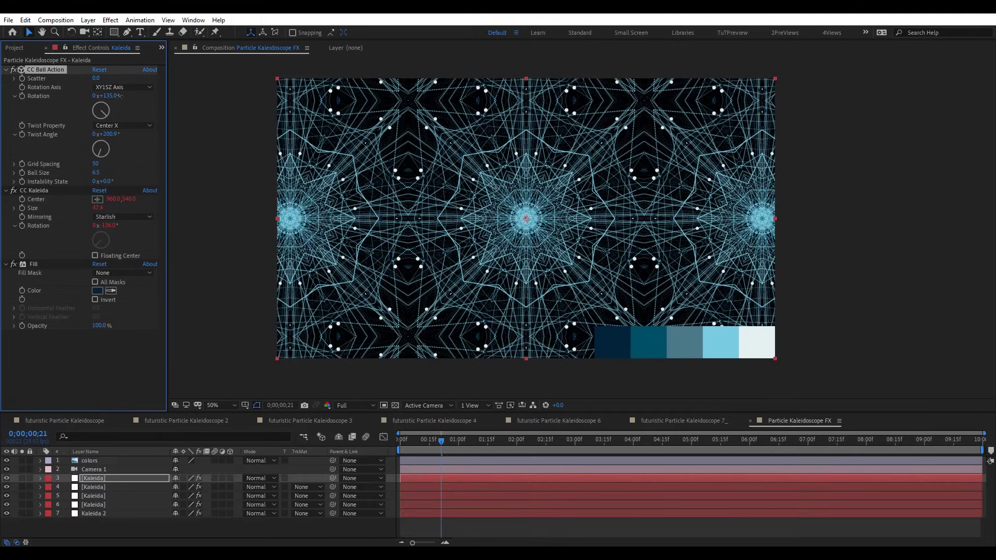
# Change the copy's fill to the light-blue swatch and lower Twist Angle to about 195°.
pyautogui.click(111, 291)
pyautogui.click(727, 346)
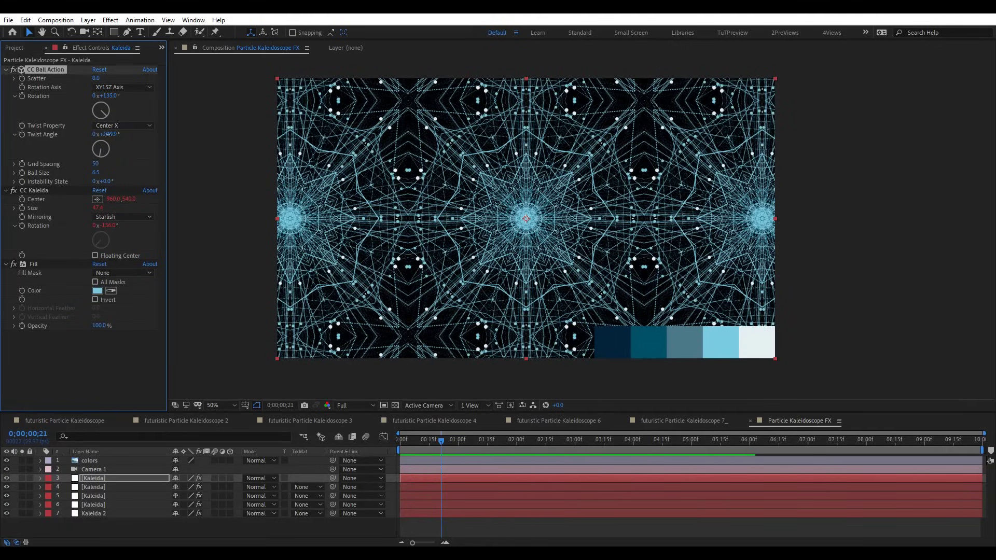
pyautogui.moveTo(111, 134); pyautogui.dragTo(109, 134)
# Try the Center Y, X Axis and Y Axis Twist Property options, settling on Random.
pyautogui.click(123, 126)
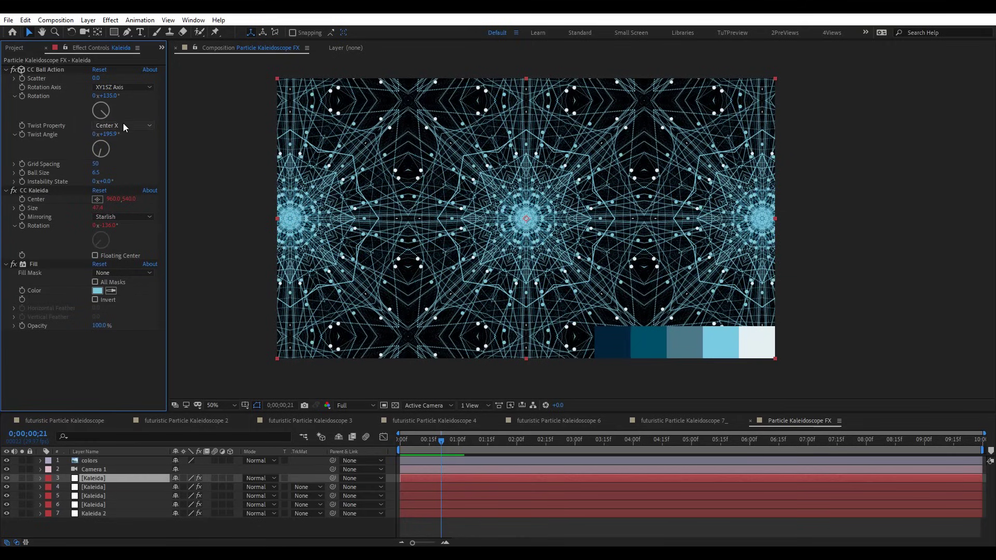
pyautogui.click(135, 172)
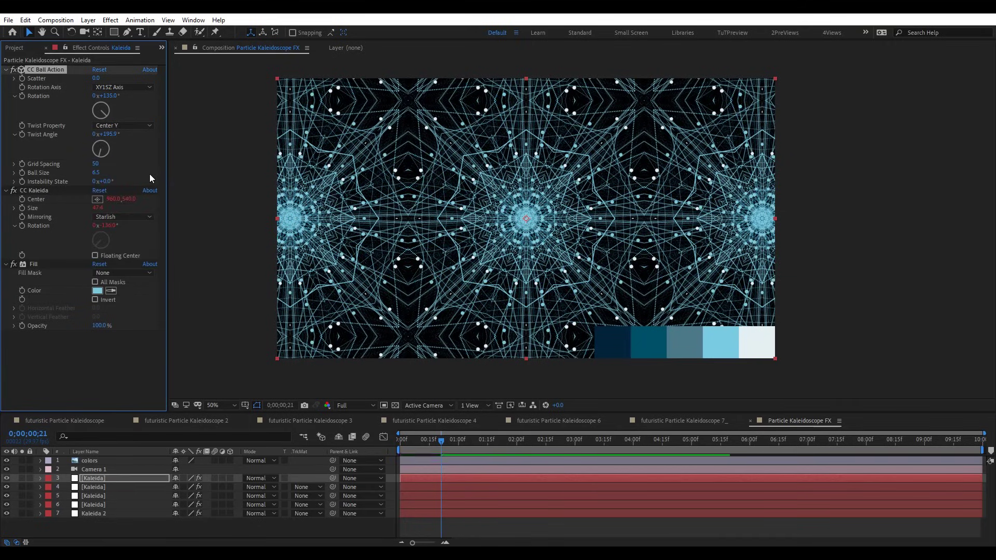
pyautogui.click(135, 125)
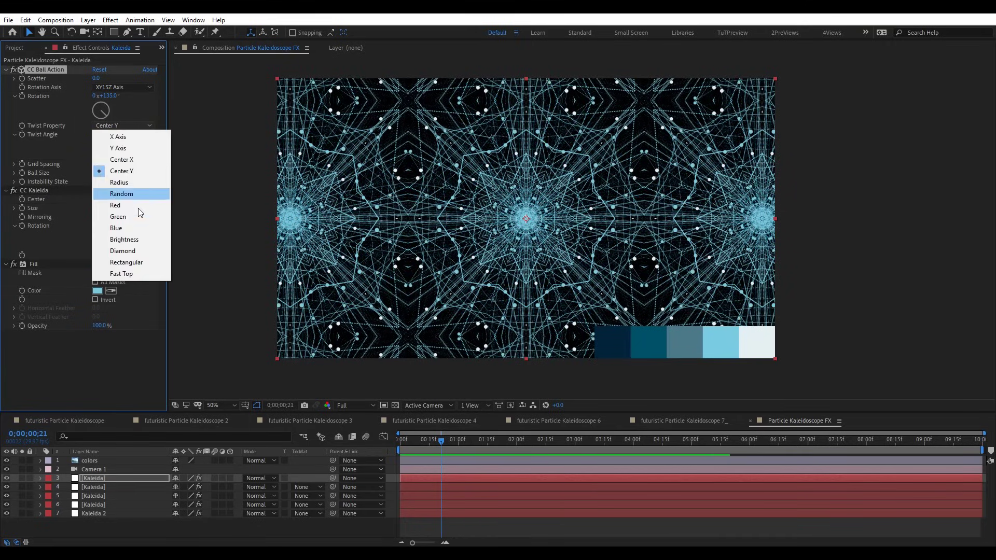
pyautogui.click(122, 136)
pyautogui.click(124, 125)
pyautogui.click(128, 149)
pyautogui.click(129, 126)
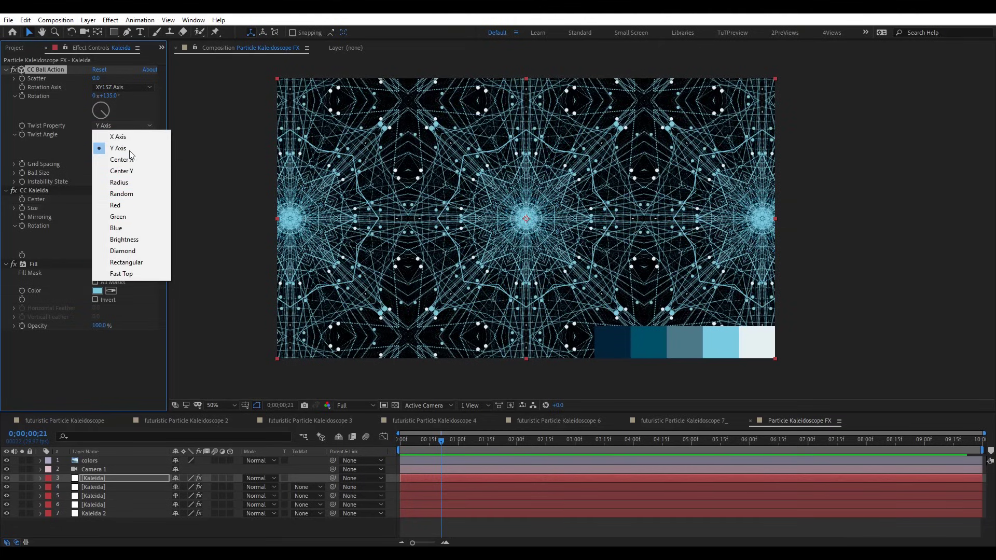
pyautogui.click(129, 194)
pyautogui.click(136, 126)
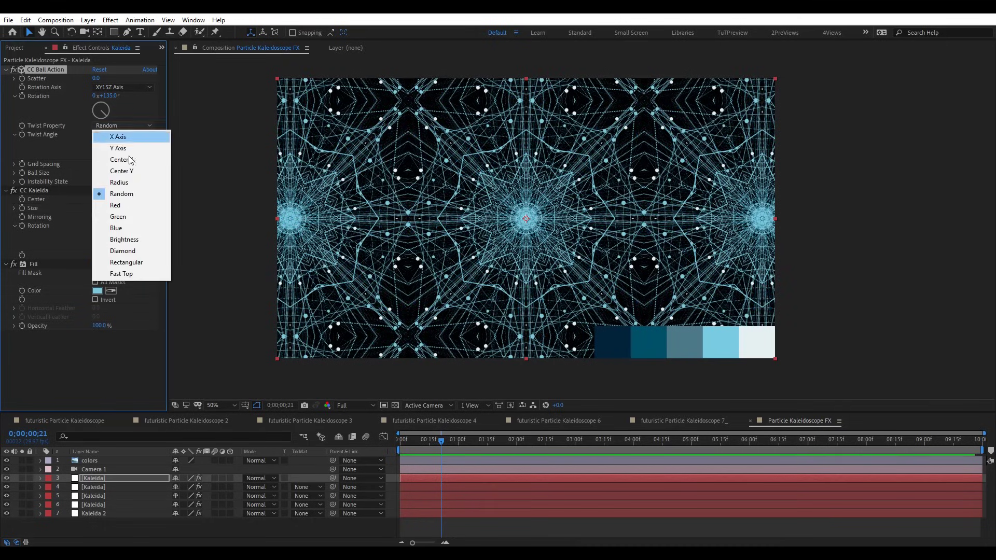
pyautogui.click(79, 149)
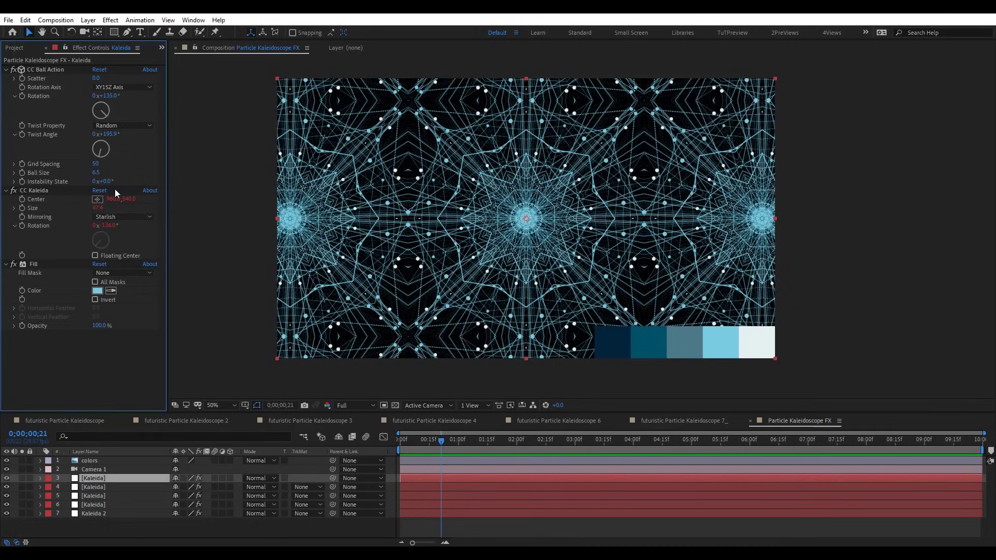
# Fine-tune the Twist Angle to 205.4° and view the whole frame.
pyautogui.moveTo(109, 136)
pyautogui.mouseDown()
pyautogui.moveTo(93, 135)
pyautogui.moveTo(116, 134)
pyautogui.mouseUp()
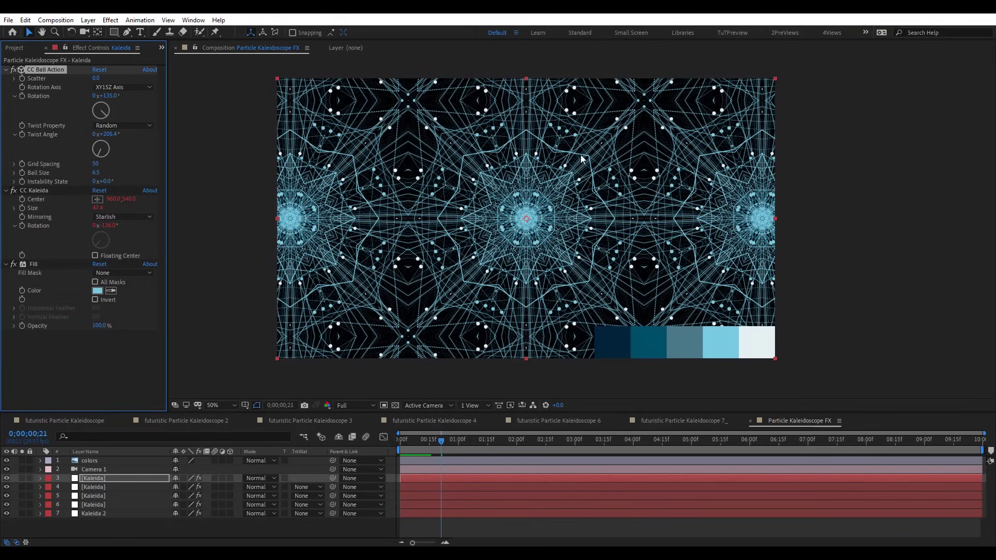
pyautogui.press('/')
pyautogui.press(',')
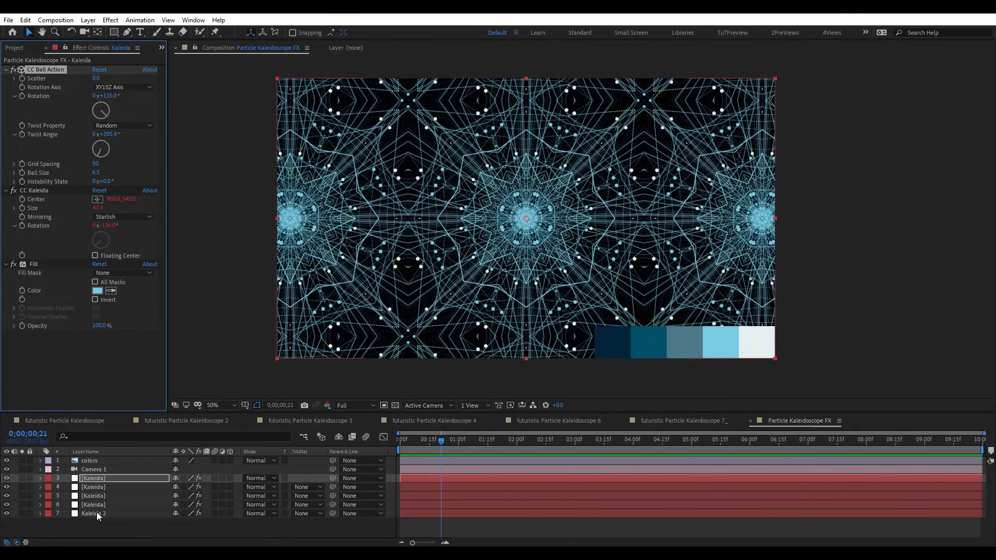
# Rotate Kaleida 2's CC Kaleida to about -216° and drag the camera into a new pattern.
pyautogui.click(97, 514)
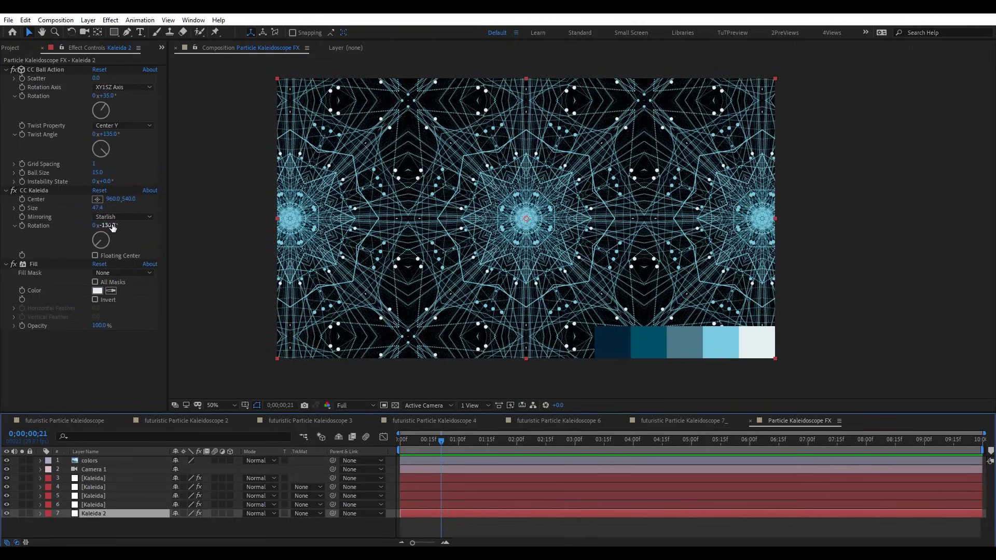
pyautogui.moveTo(113, 227); pyautogui.dragTo(82, 225)
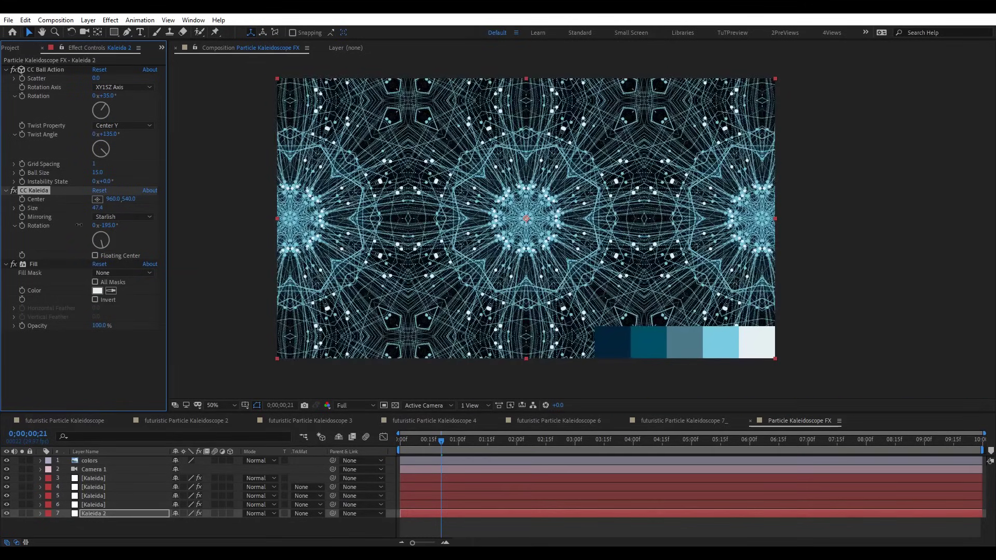
pyautogui.moveTo(79, 225); pyautogui.dragTo(65, 222)
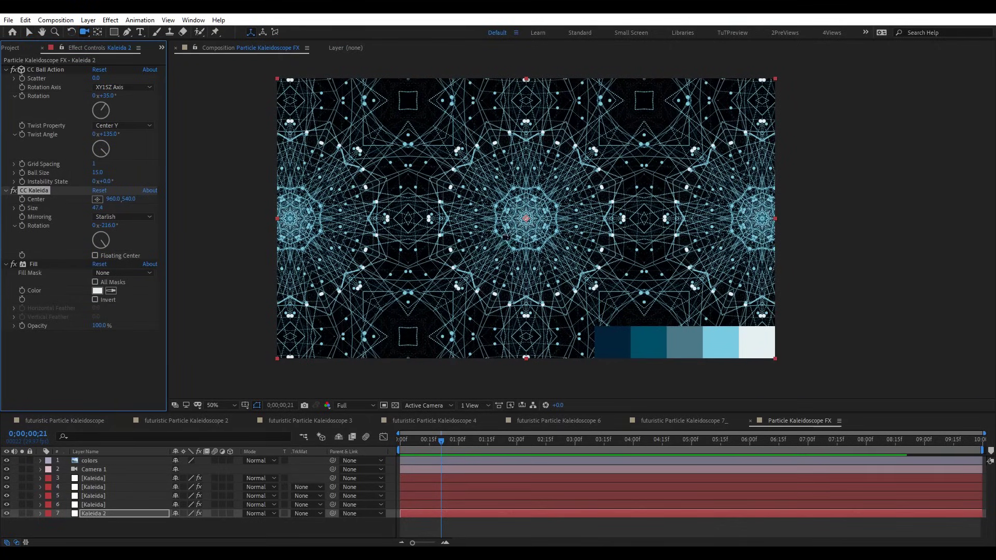
pyautogui.moveTo(517, 232); pyautogui.dragTo(545, 194)
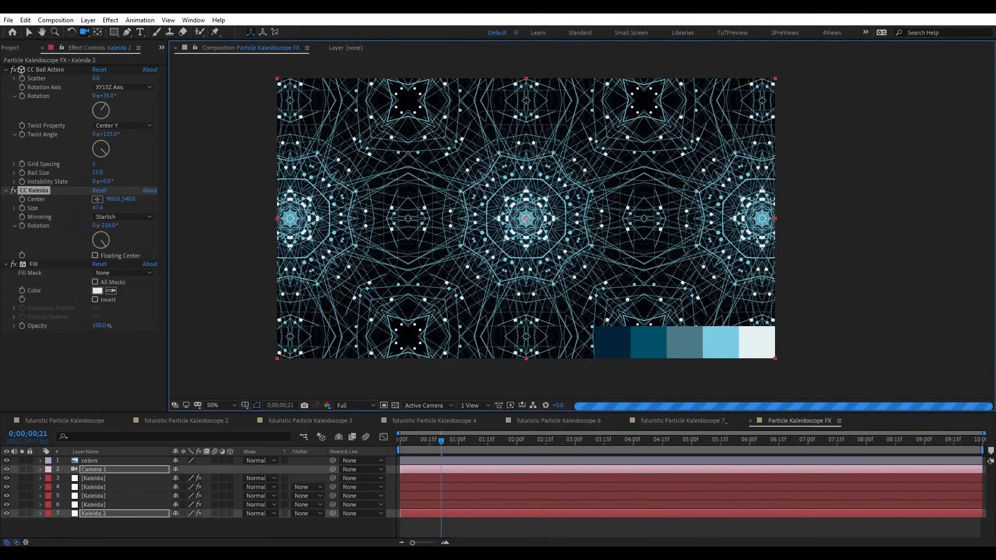
pyautogui.moveTo(545, 194); pyautogui.dragTo(490, 403)
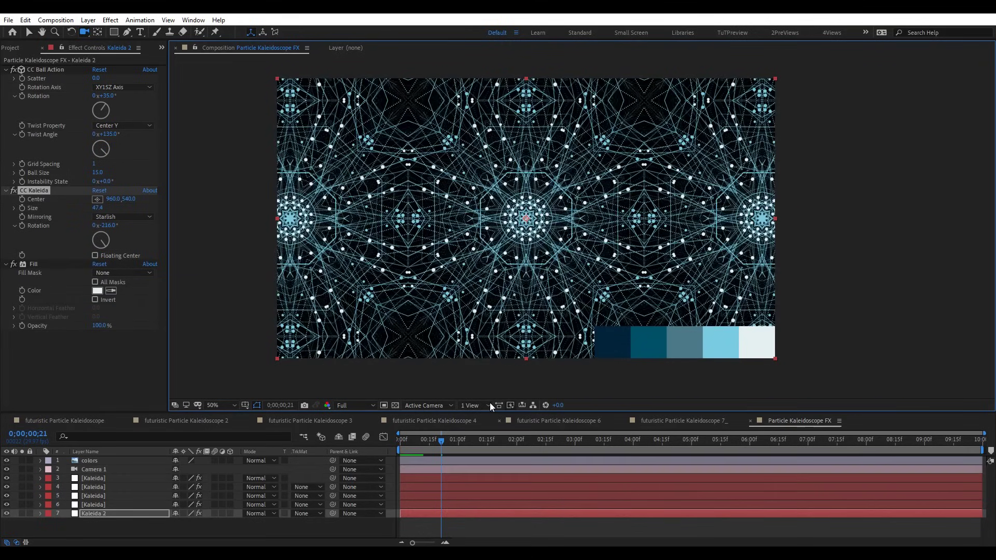
# Switch to Custom View 1 and orbit around to inspect the camera's placement.
pyautogui.click(415, 405)
pyautogui.click(443, 512)
pyautogui.press(',')
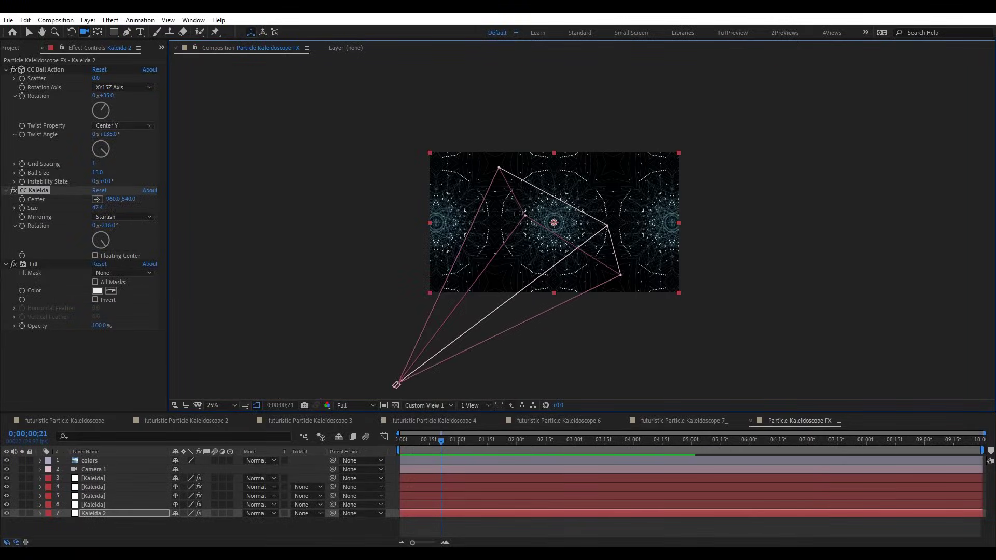
pyautogui.moveTo(519, 208); pyautogui.dragTo(545, 163)
pyautogui.scroll(3, 551, 188)
pyautogui.scroll(-3, 627, 150)
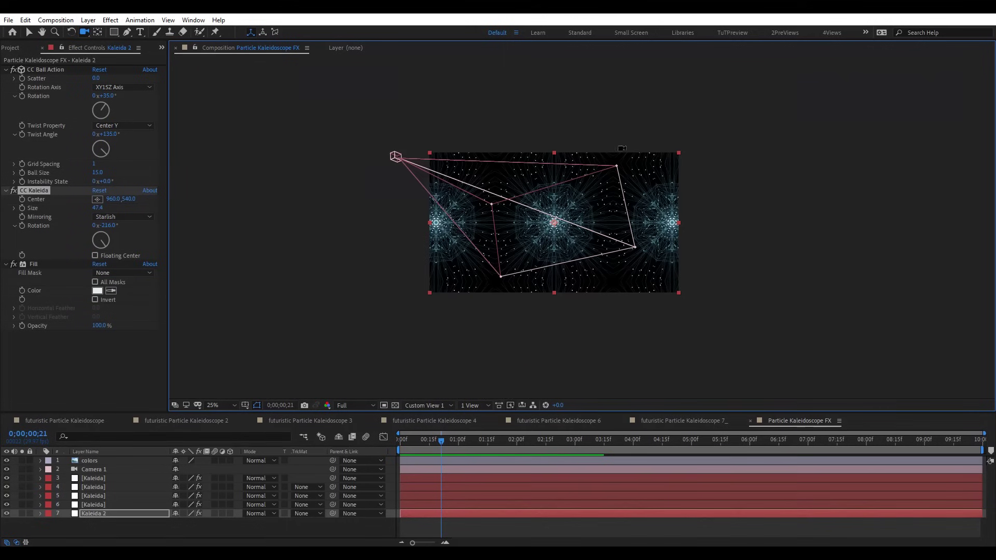
pyautogui.moveTo(432, 177); pyautogui.dragTo(497, 267)
# Return to Active Camera and dolly the camera so the kaleidoscope fills the frame densely.
pyautogui.click(444, 405)
pyautogui.click(430, 413)
pyautogui.scroll(3, 622, 216)
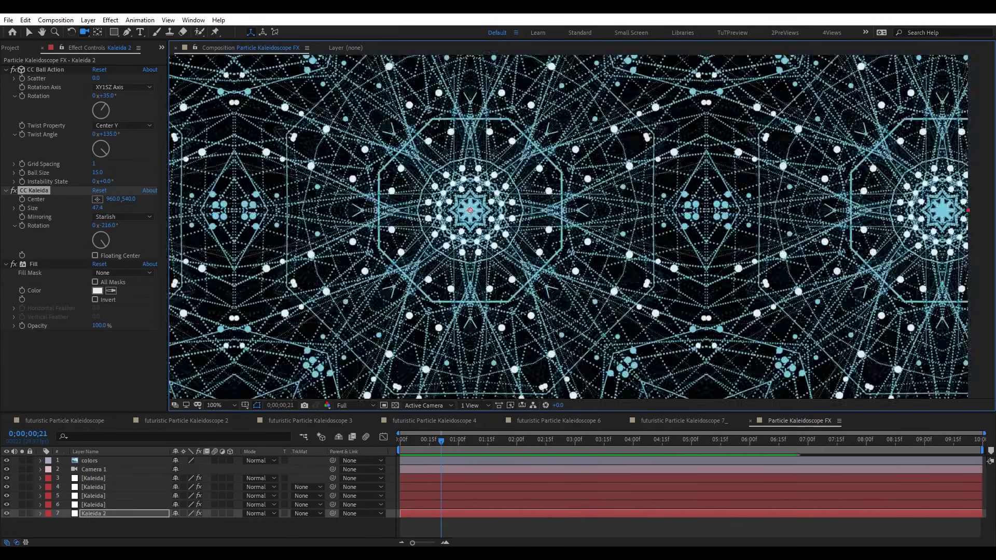
pyautogui.scroll(-2, 582, 228)
pyautogui.moveTo(522, 254); pyautogui.dragTo(513, 384)
pyautogui.scroll(-2, 507, 413)
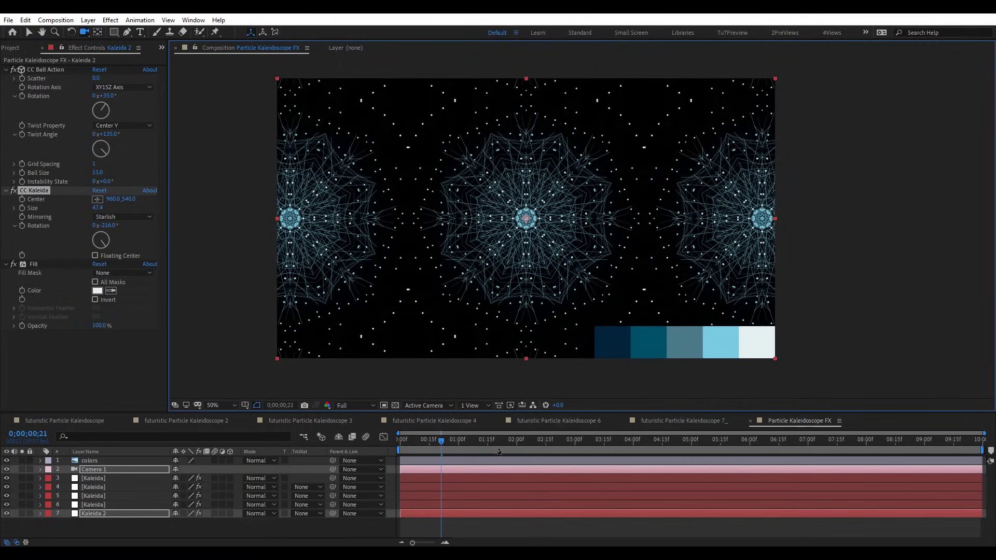
pyautogui.moveTo(499, 455); pyautogui.dragTo(499, 470)
pyautogui.moveTo(551, 158); pyautogui.dragTo(550, 164)
pyautogui.scroll(3, 559, 122)
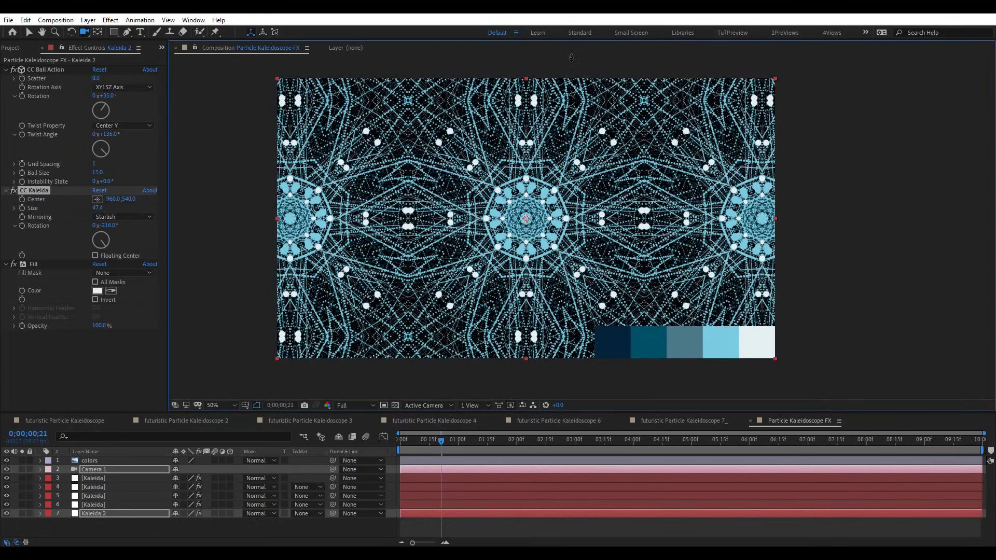
# Undo the camera moves, solo Kaleida 2, and preview it with CC Kaleida off, then on.
pyautogui.hotkey('ctrl', 'z')
pyautogui.hotkey('ctrl', 'z')
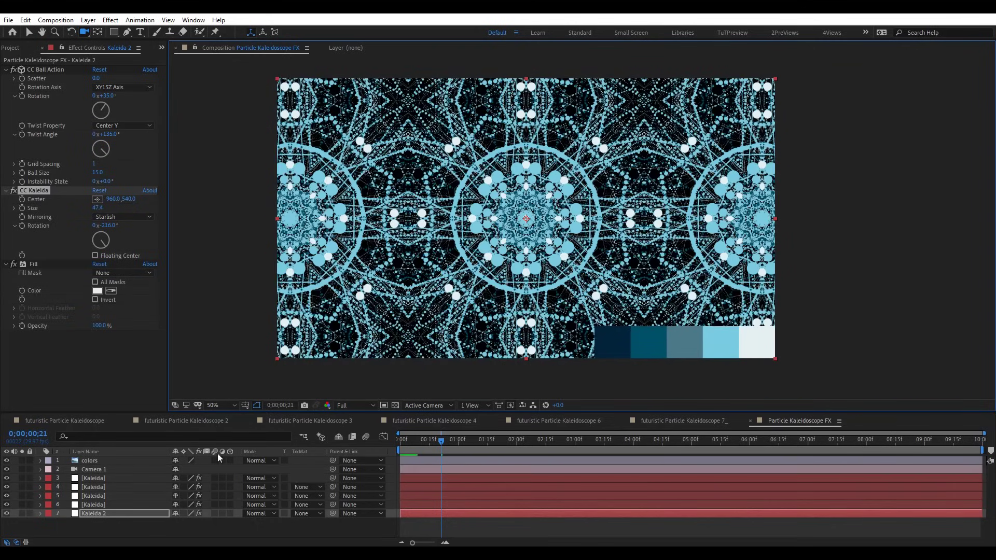
pyautogui.click(21, 513)
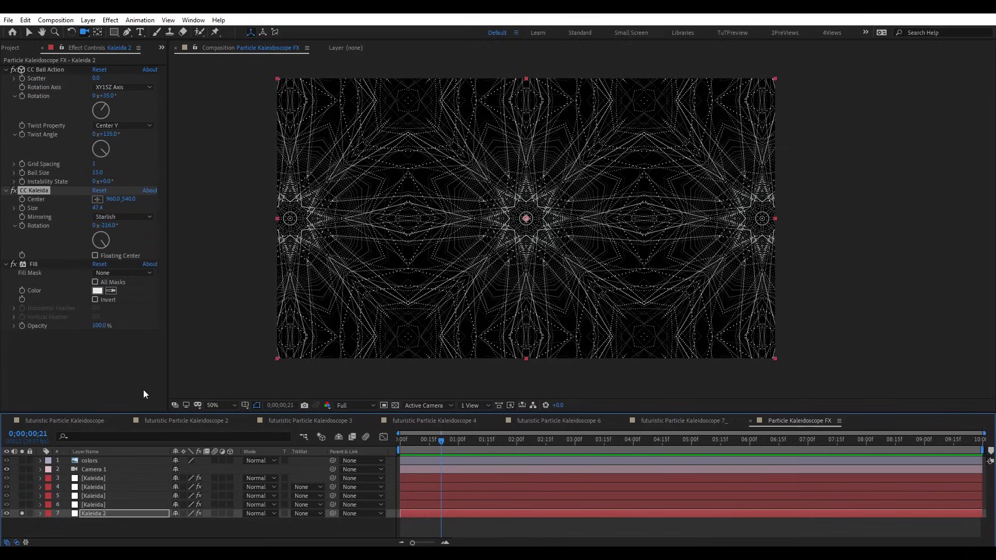
pyautogui.click(13, 190)
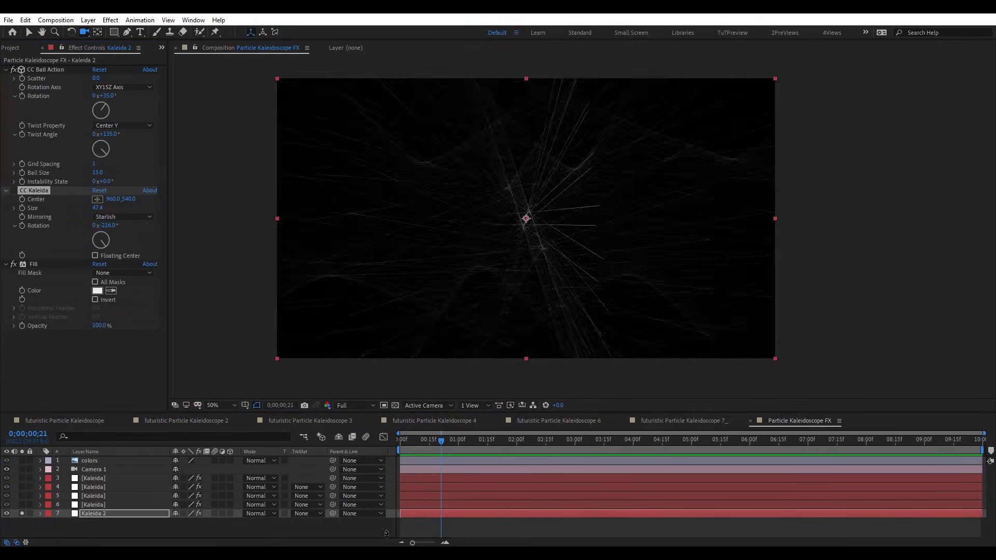
pyautogui.moveTo(493, 128); pyautogui.dragTo(469, 176)
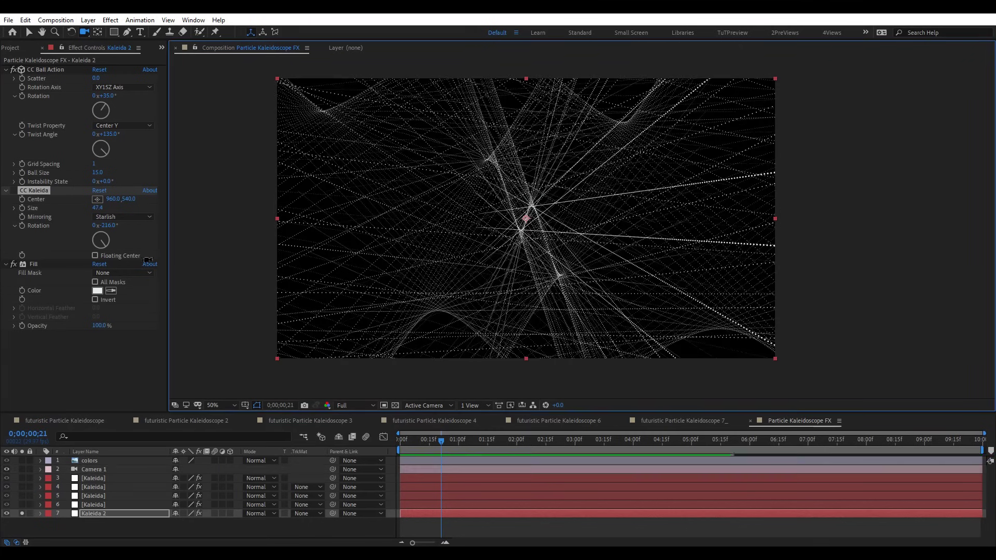
pyautogui.click(14, 191)
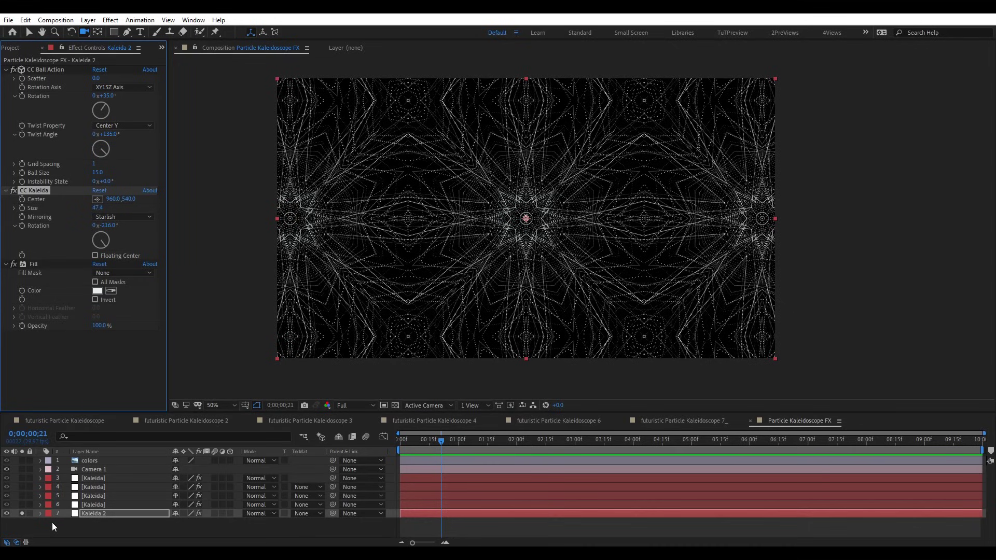
# Select [Kaleida] and move the camera back and sideways into a fine star web.
pyautogui.click(106, 478)
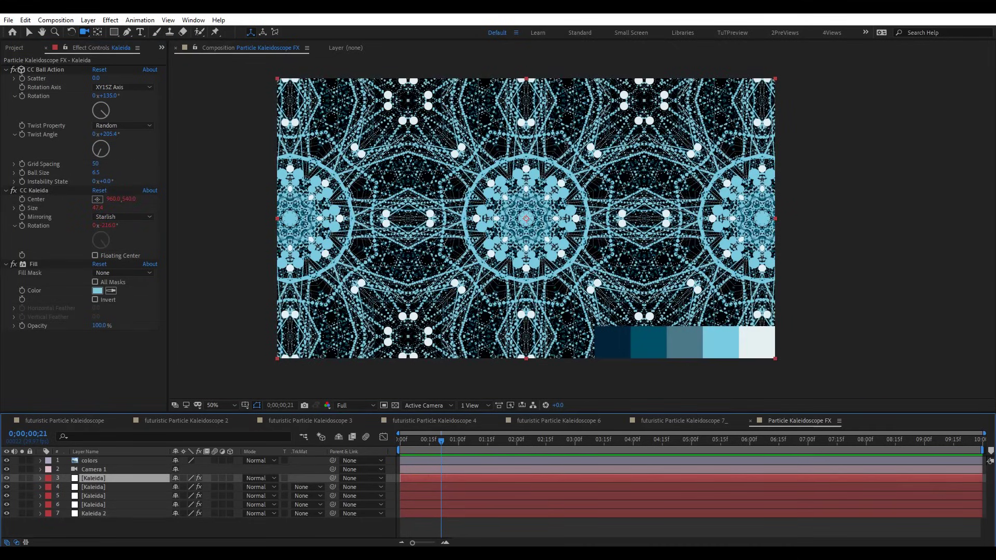
pyautogui.moveTo(511, 392); pyautogui.dragTo(482, 475)
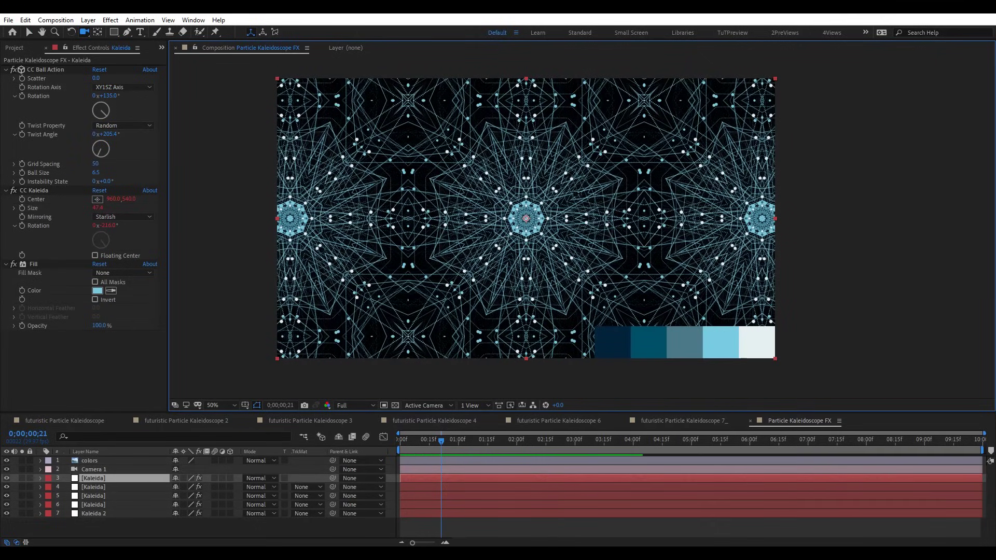
pyautogui.moveTo(495, 187); pyautogui.dragTo(513, 186)
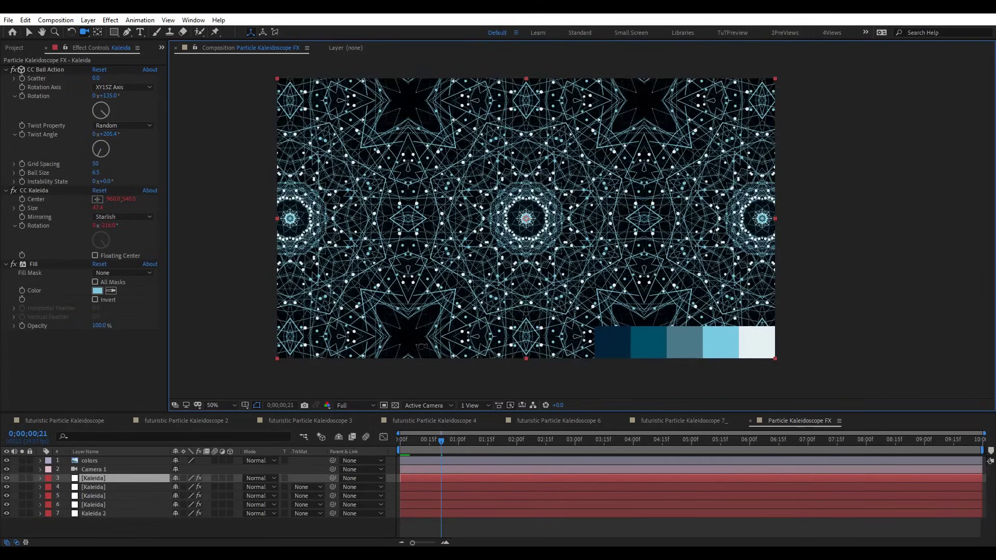
pyautogui.moveTo(415, 444); pyautogui.dragTo(299, 450)
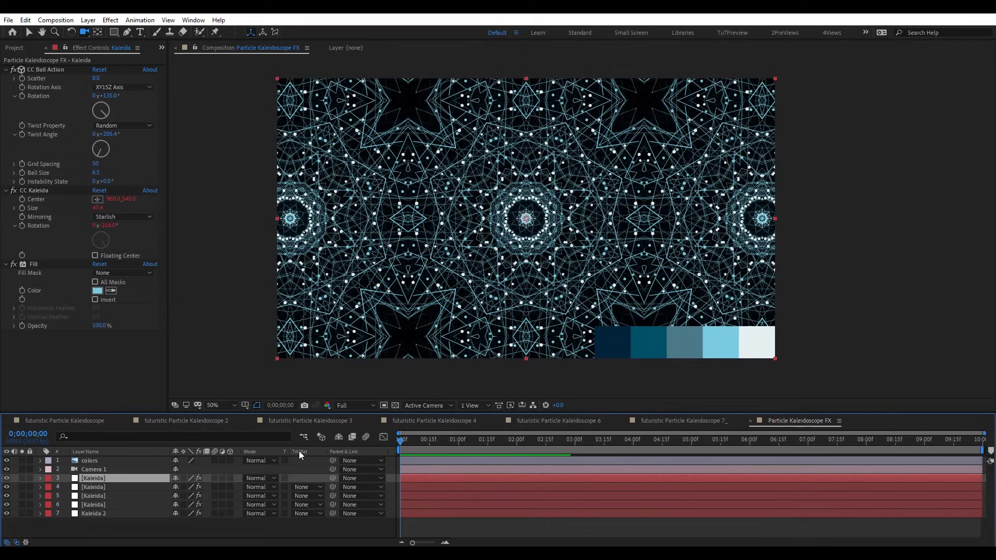
# Keyframe Kaleida 2's CC Kaleida Rotation from 0° at frame 0 to one full revolution at the end.
pyautogui.click(106, 513)
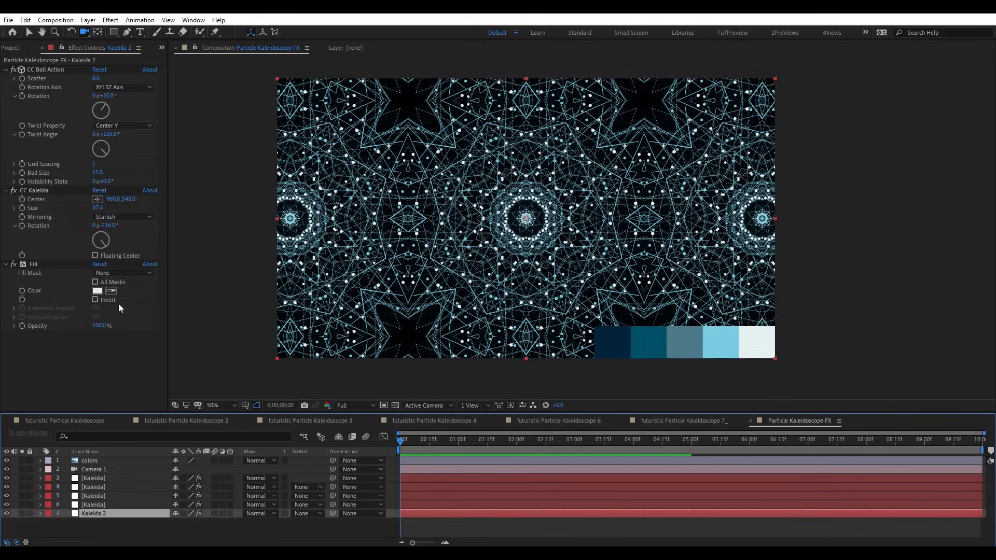
pyautogui.click(22, 218)
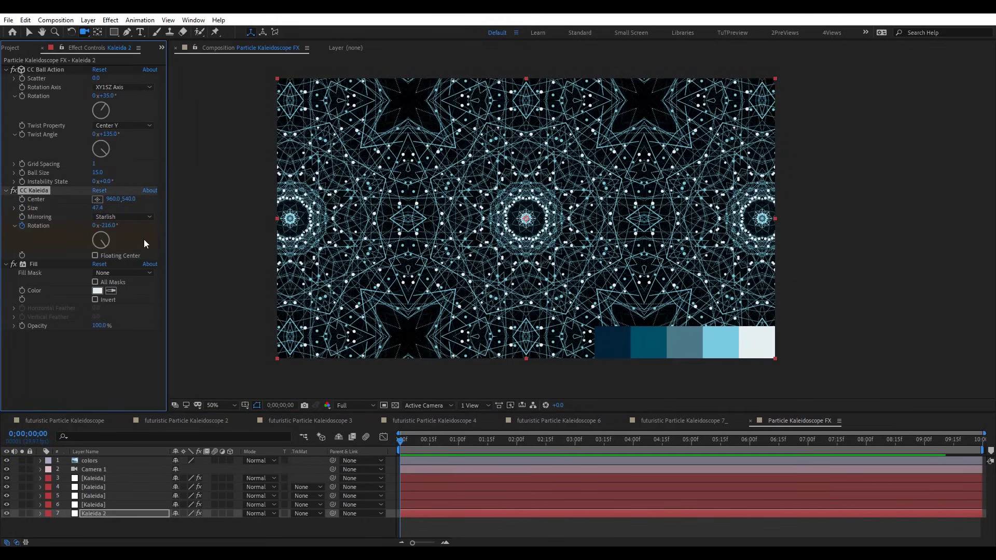
pyautogui.write('0')
pyautogui.press('Return')
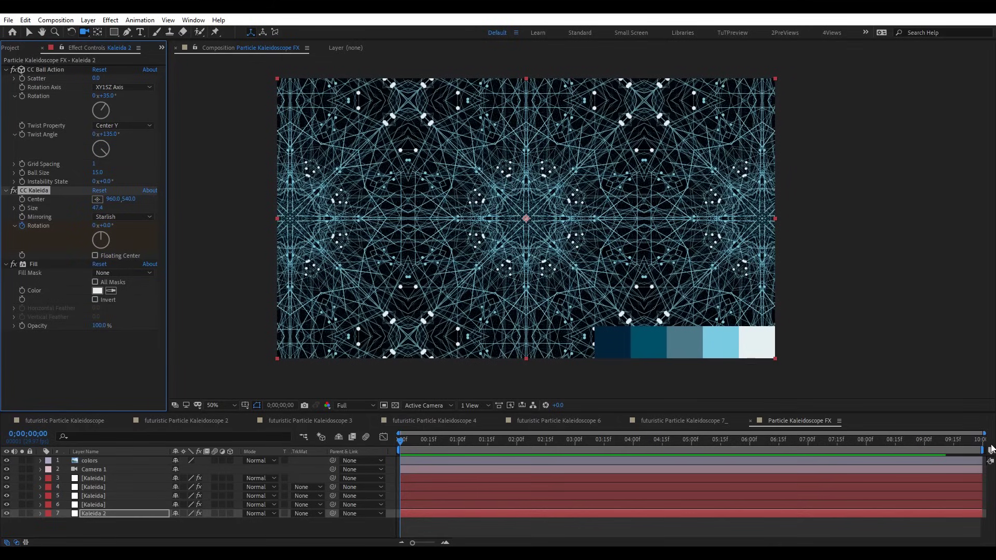
pyautogui.click(978, 441)
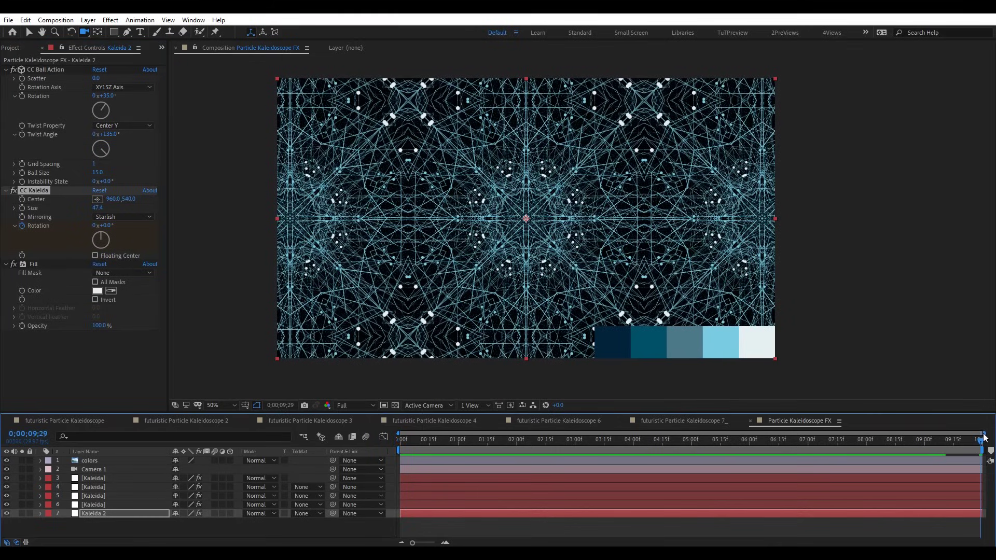
pyautogui.click(94, 226)
pyautogui.write('1')
pyautogui.press('Return')
pyautogui.press('pageup')
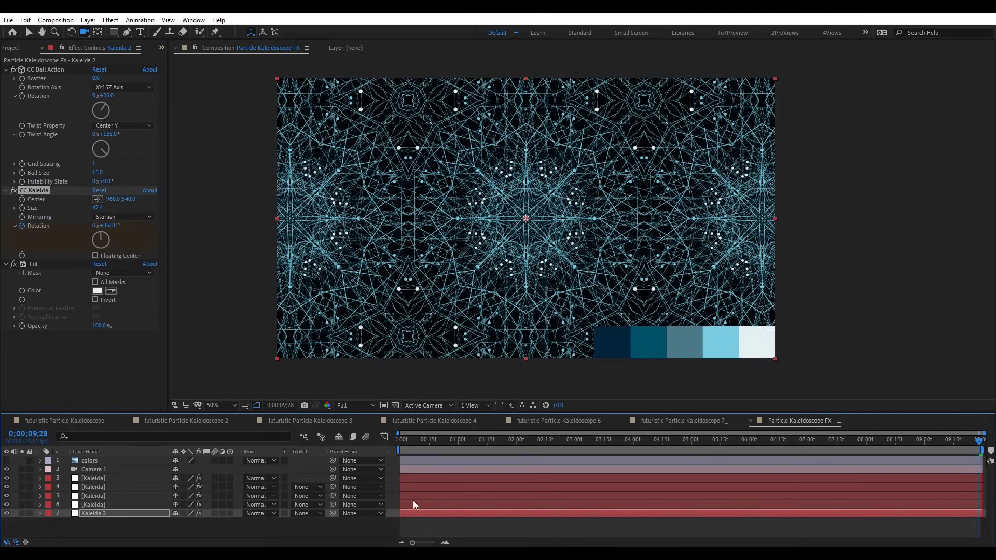
# Hide the colors swatch layer, preview the animation, and orbit the camera at 0;00;03;17.
pyautogui.click(6, 461)
pyautogui.press('space')
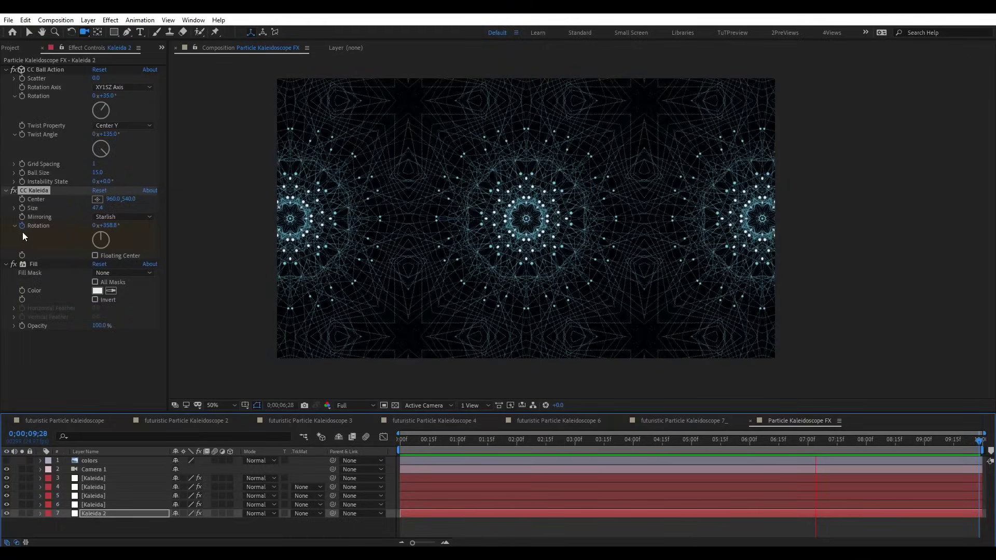
pyautogui.moveTo(497, 443); pyautogui.dragTo(606, 446)
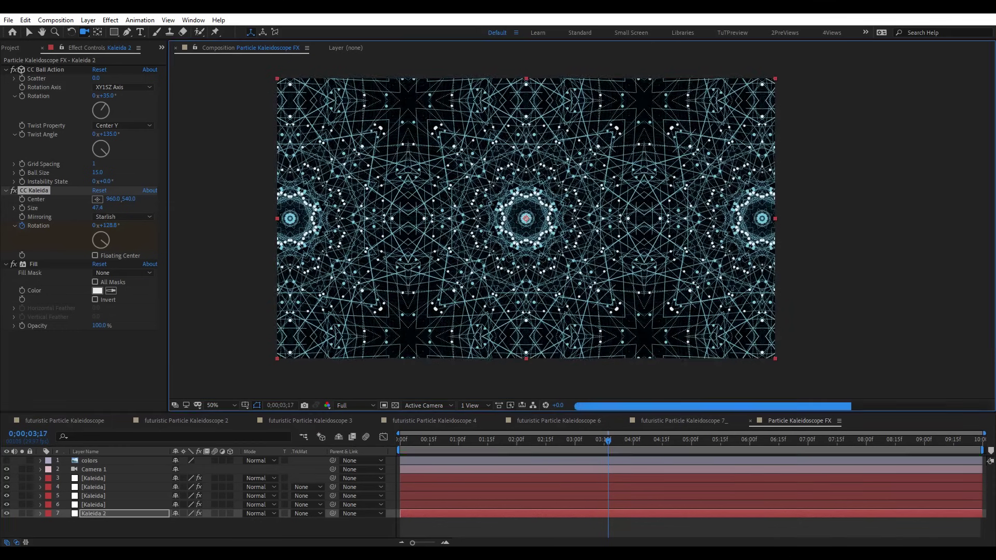
pyautogui.moveTo(526, 170); pyautogui.dragTo(565, 197)
pyautogui.scroll(2, 581, 219)
pyautogui.moveTo(658, 232); pyautogui.dragTo(454, 374)
pyautogui.scroll(-1, 442, 267)
# Undo the camera orbit and test the X Axis rotation axis before restoring XY15Z Axis.
pyautogui.hotkey('ctrl', 'z')
pyautogui.click(130, 88)
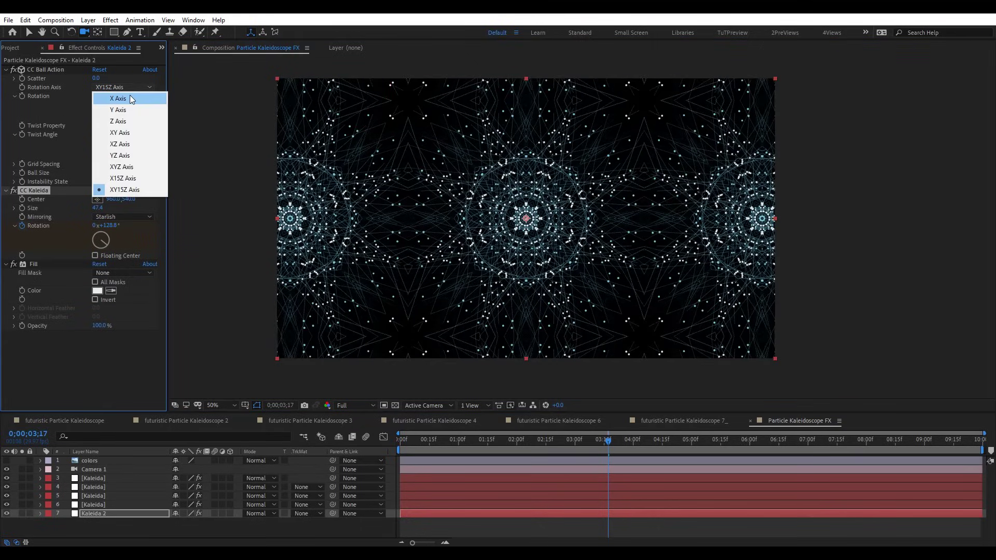
pyautogui.click(130, 95)
pyautogui.click(126, 86)
pyautogui.click(120, 190)
# Set the Kaleida layer's CC Ball Action Rotation Axis to X15Z Axis after trying XY and YZ.
pyautogui.click(96, 478)
pyautogui.click(125, 88)
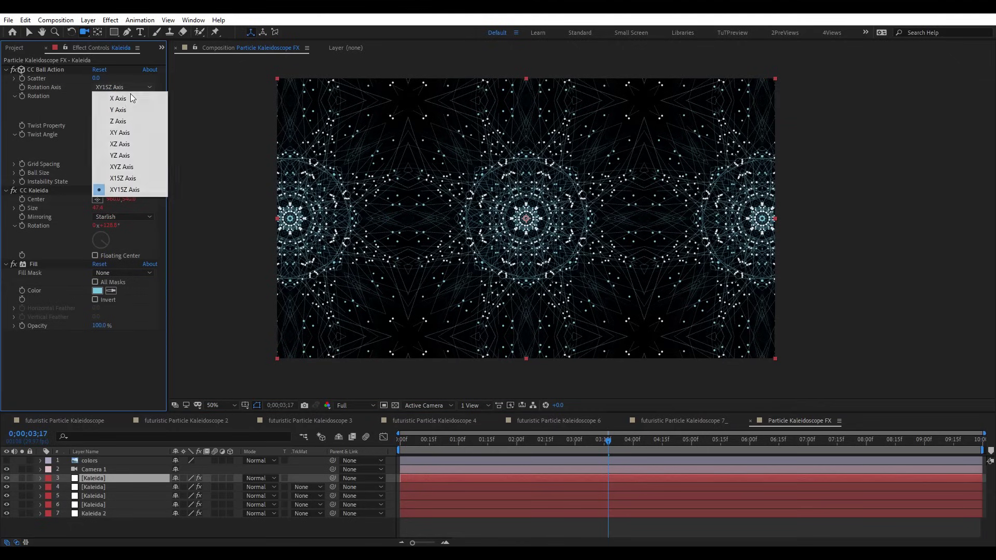
pyautogui.click(132, 139)
pyautogui.click(128, 87)
pyautogui.click(130, 133)
pyautogui.click(128, 88)
pyautogui.click(129, 172)
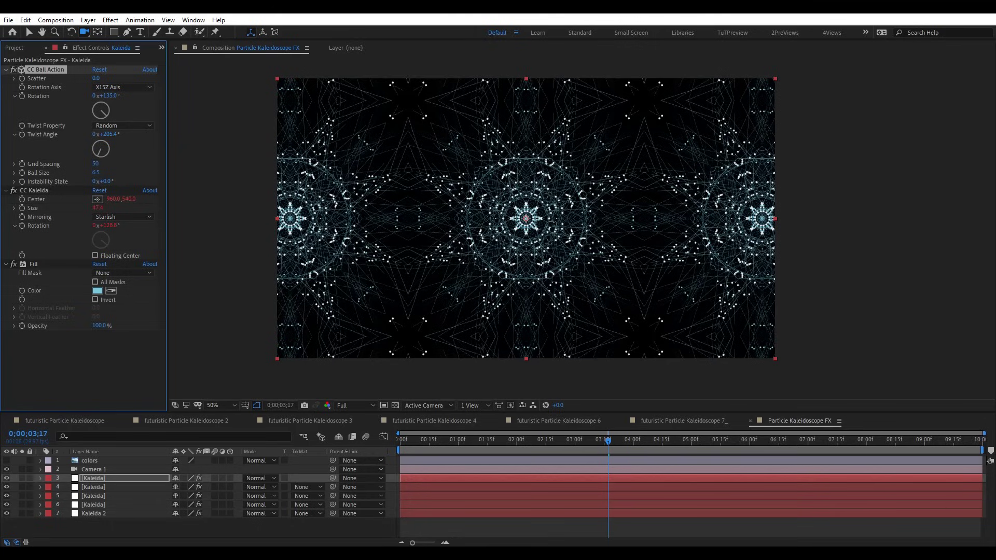
# Orbit the camera to a new angle and check the frame at 100%.
pyautogui.moveTo(553, 221); pyautogui.dragTo(709, 210)
pyautogui.press('.')
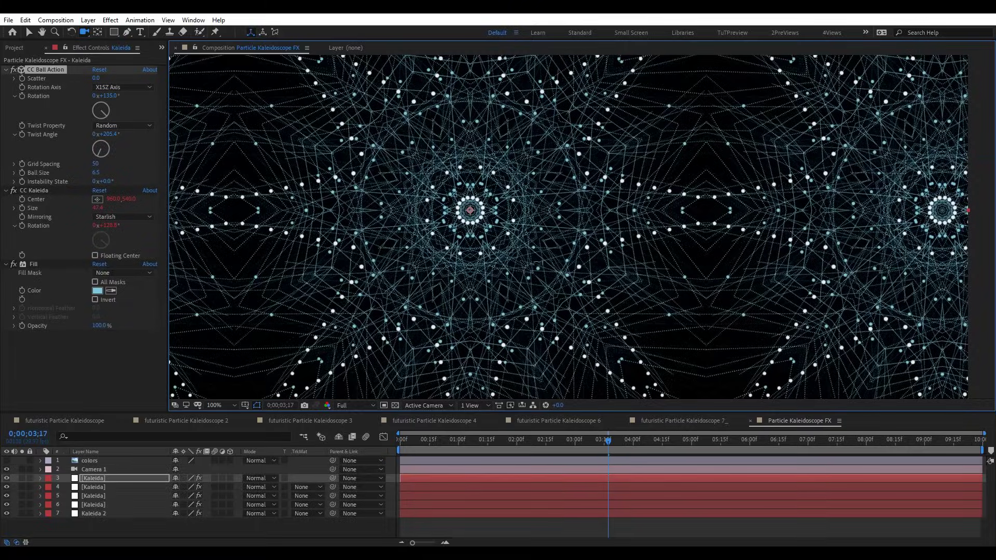
pyautogui.press(',')
# Add Null 3 as a 3D null object and reveal its Transform properties.
pyautogui.rightClick(119, 526)
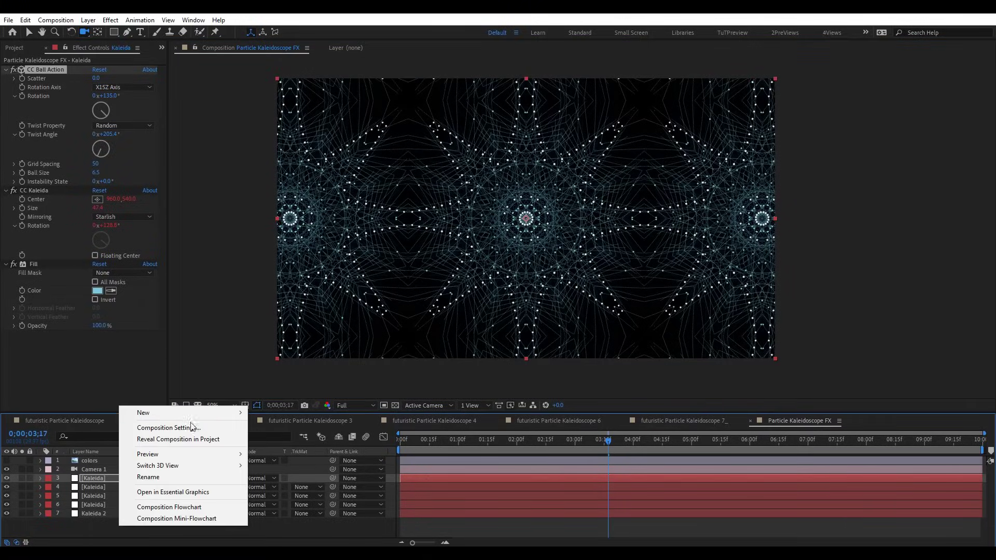
pyautogui.moveTo(188, 414)
pyautogui.click(314, 475)
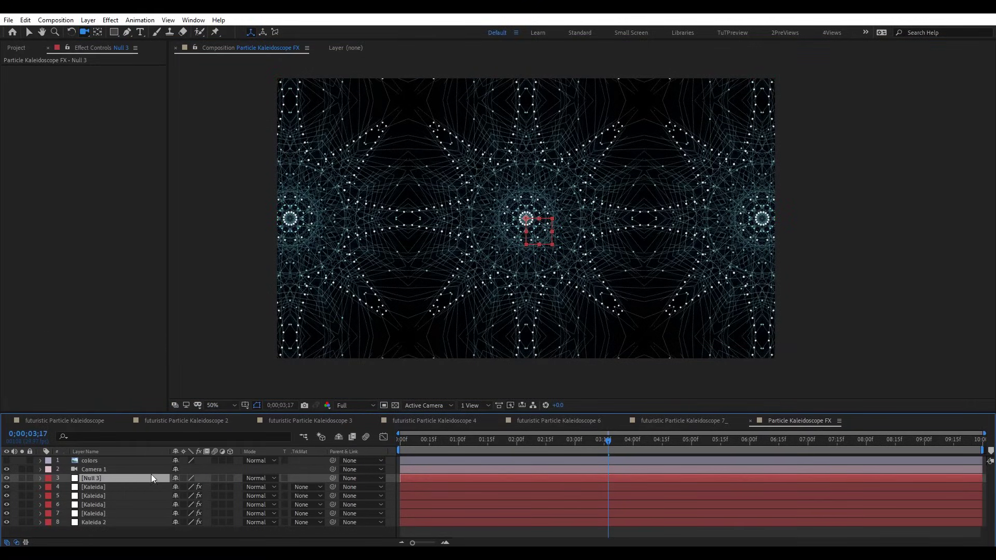
pyautogui.click(230, 478)
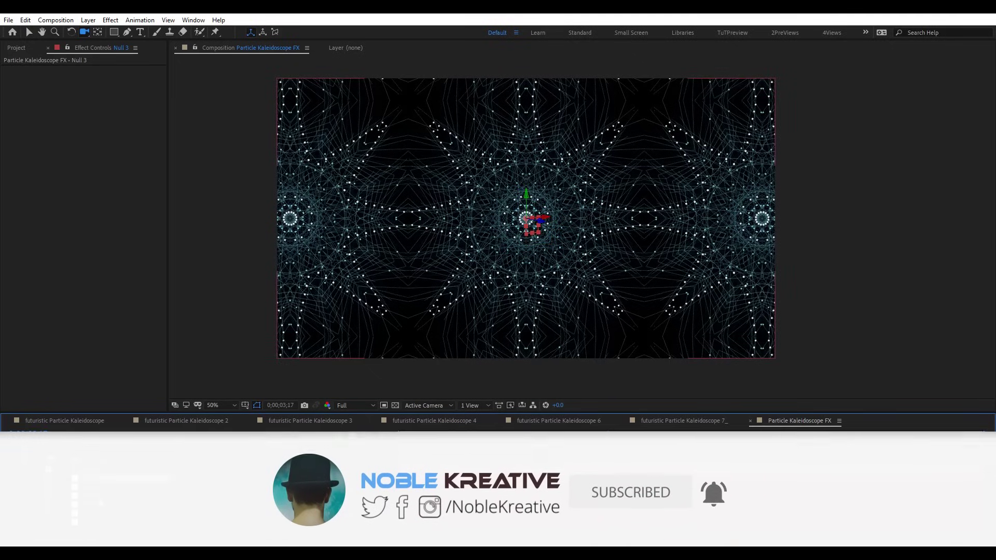
pyautogui.click(40, 479)
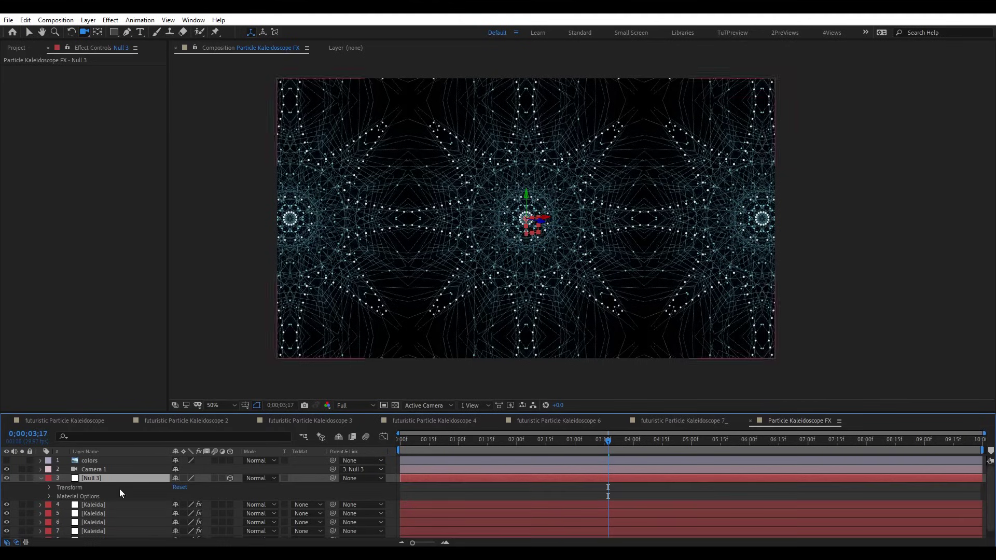
pyautogui.click(49, 487)
pyautogui.scroll(-1, 141, 505)
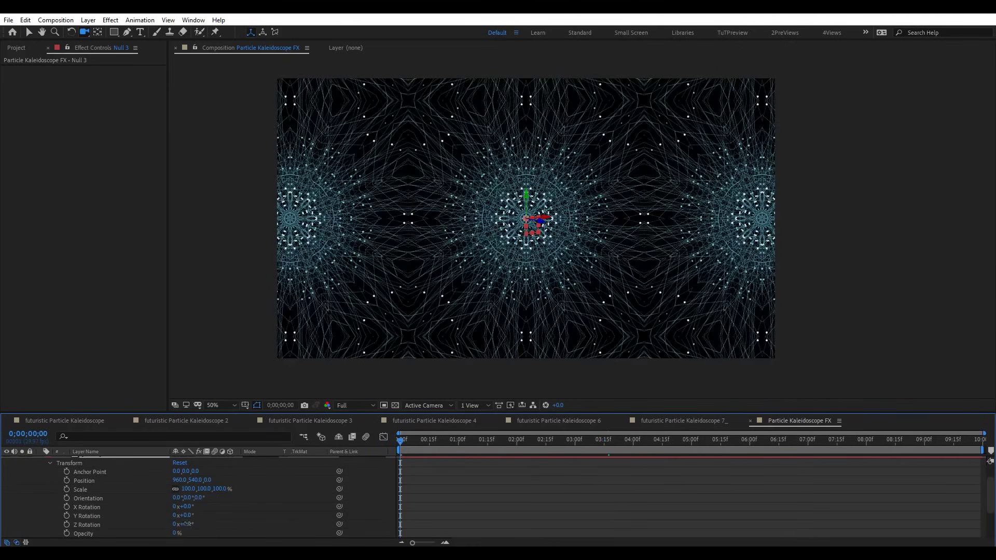
# Keyframe Null 3's Z Rotation from 22° at start to 243° at end, tilted 137° on X and 113° on Y.
pyautogui.moveTo(187, 524); pyautogui.dragTo(198, 525)
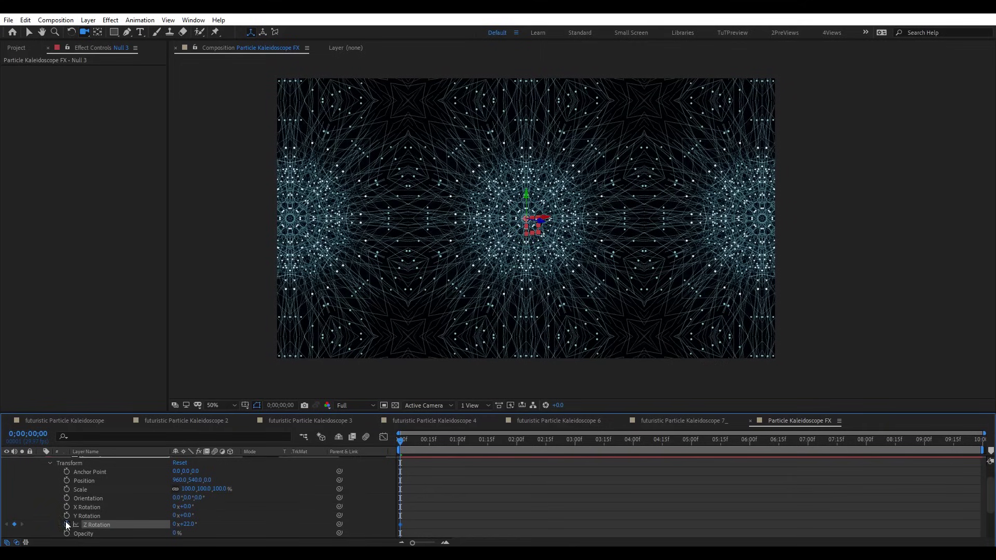
pyautogui.press('End')
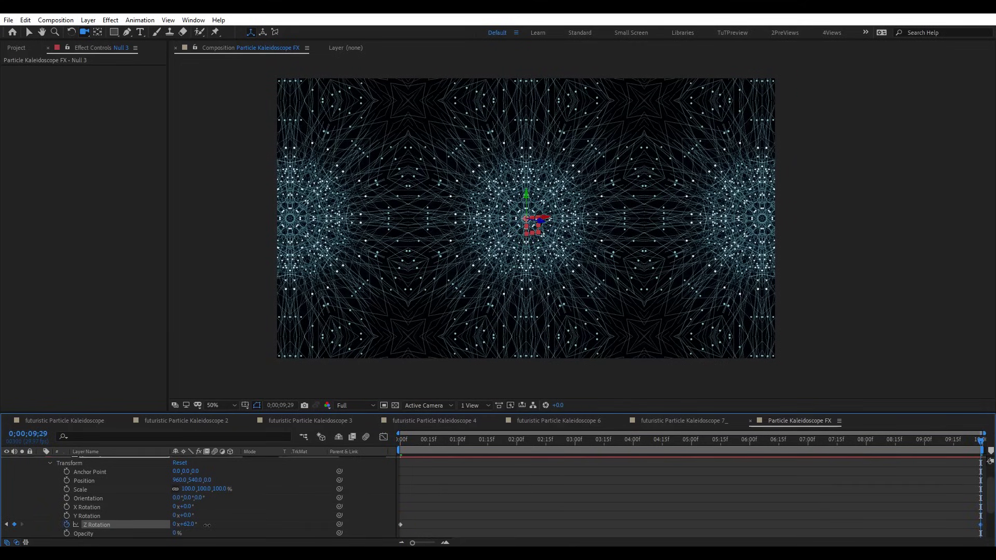
pyautogui.moveTo(207, 525); pyautogui.dragTo(305, 514)
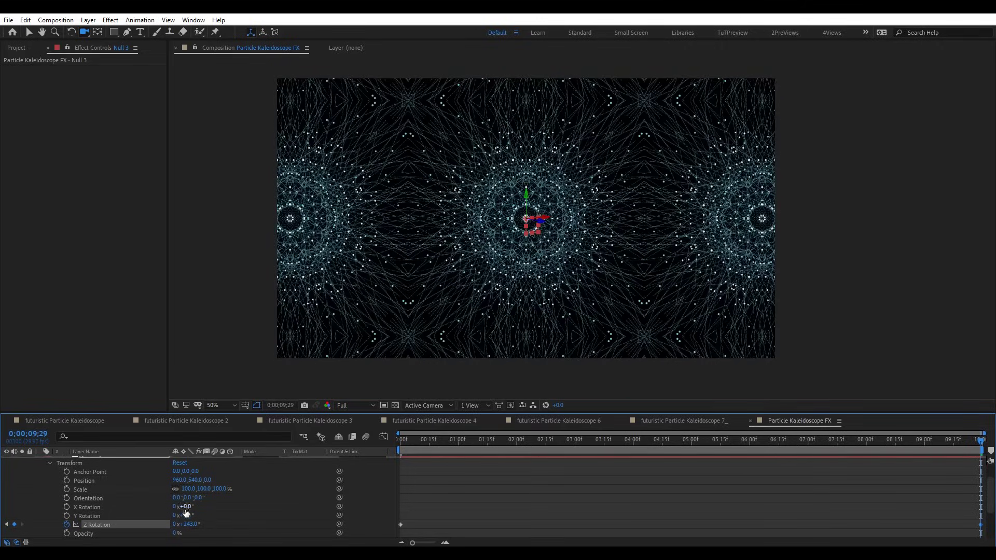
pyautogui.moveTo(187, 508); pyautogui.dragTo(262, 511)
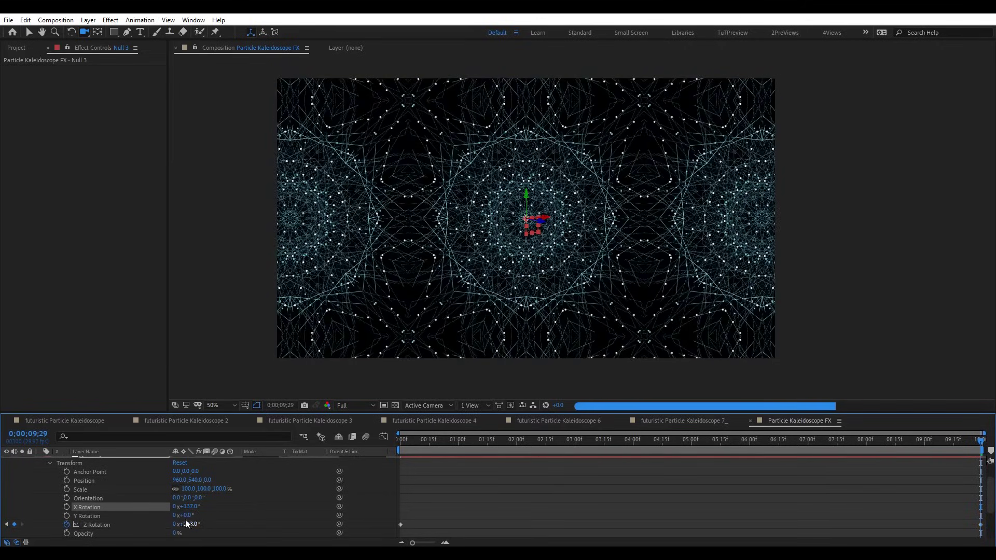
pyautogui.moveTo(188, 515); pyautogui.dragTo(249, 517)
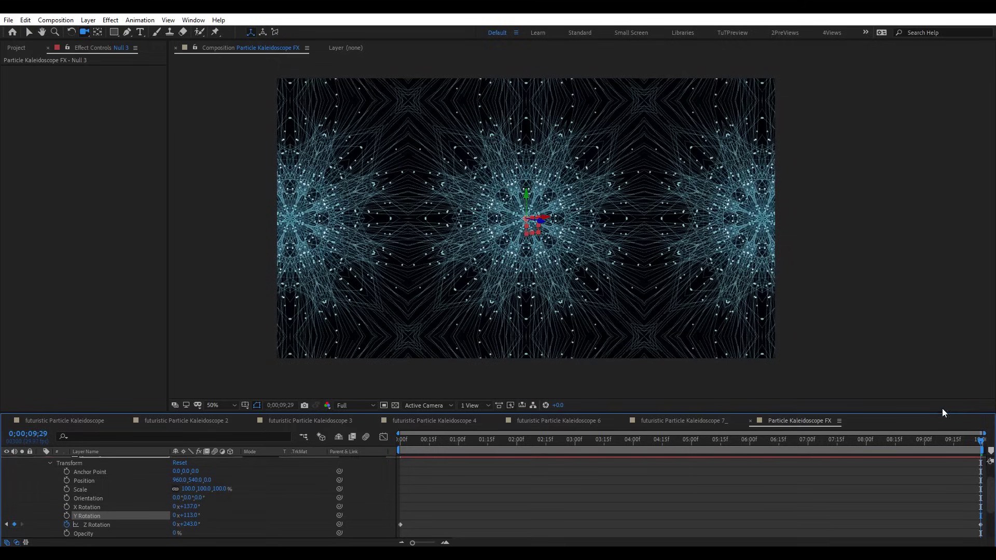
# Scrub back to review the rotation, return to the start, and collapse Null 3's Transform properties.
pyautogui.moveTo(642, 457); pyautogui.dragTo(464, 478)
pyautogui.press('Home')
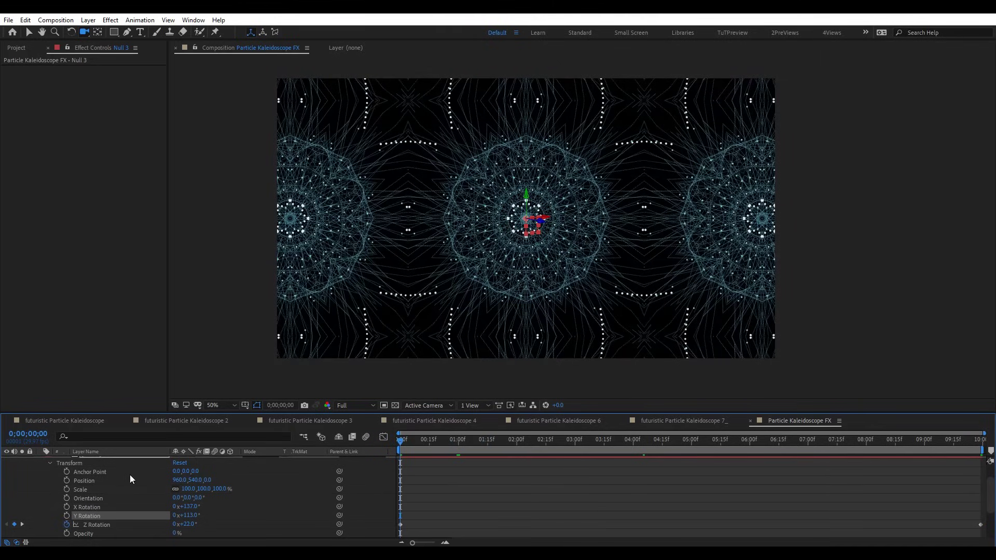
pyautogui.scroll(3, 113, 474)
pyautogui.click(40, 478)
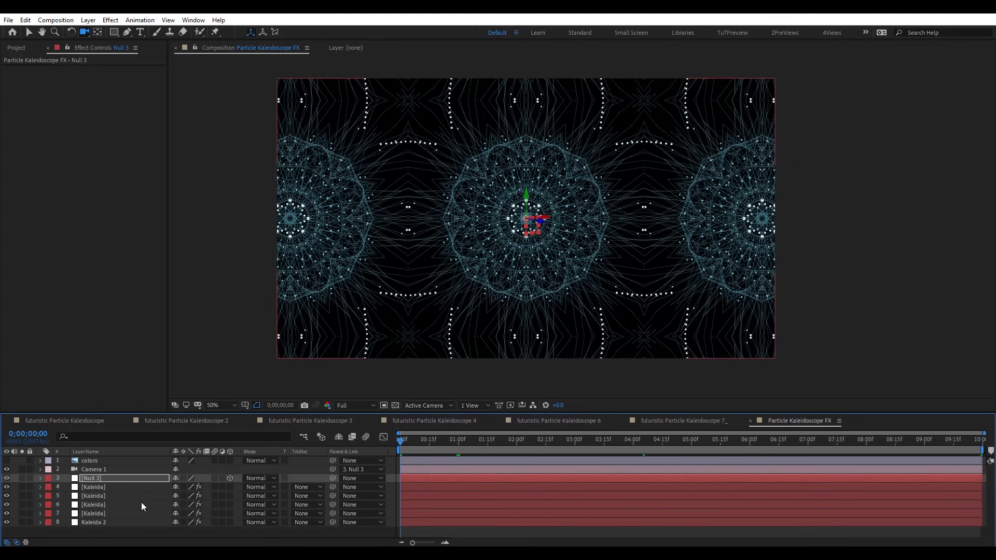
pyautogui.scroll(2, 458, 201)
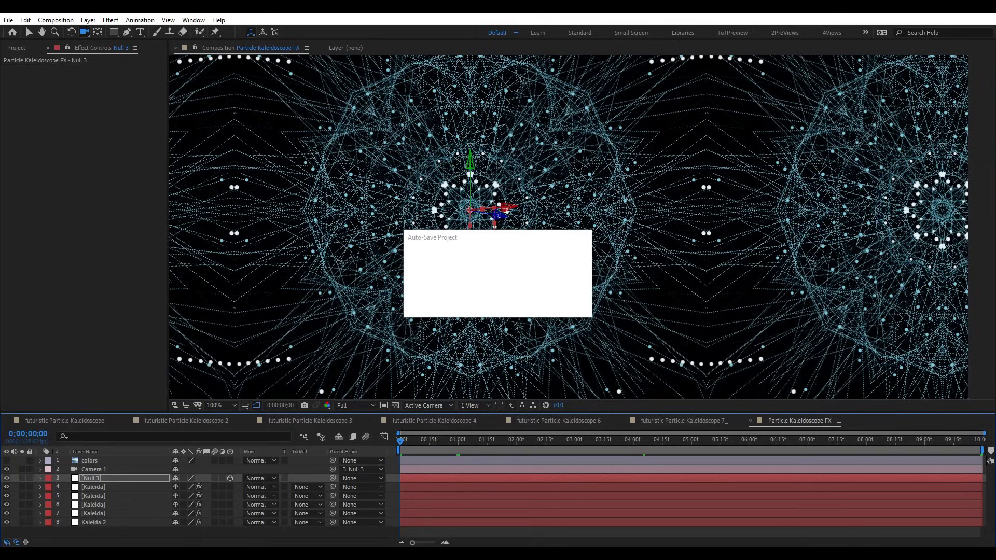
# Zoom out to the full frame and select the Kaleida layers 4–7 in Particle Kaleidoscope FX.
pyautogui.click(121, 525)
pyautogui.press(',')
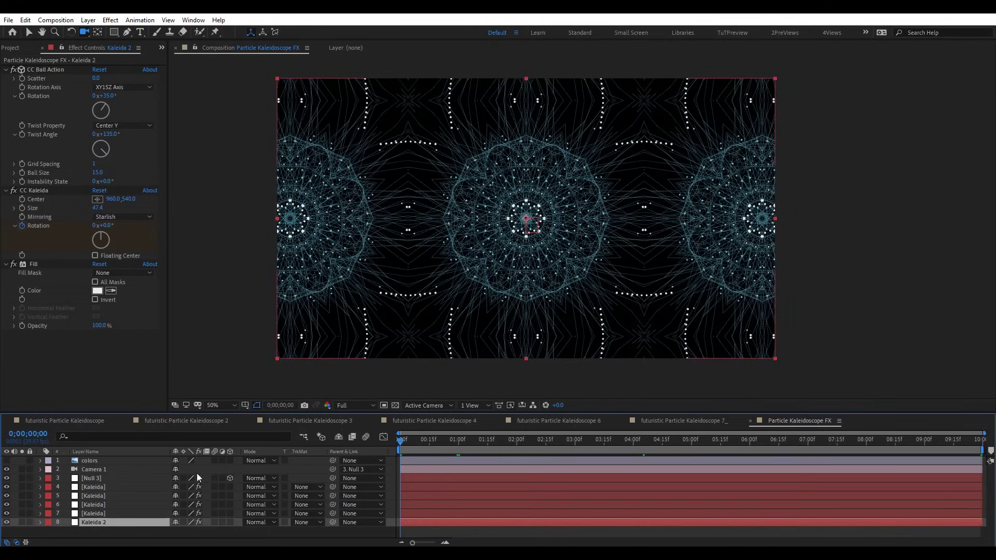
pyautogui.click(101, 487)
pyautogui.click(101, 505)
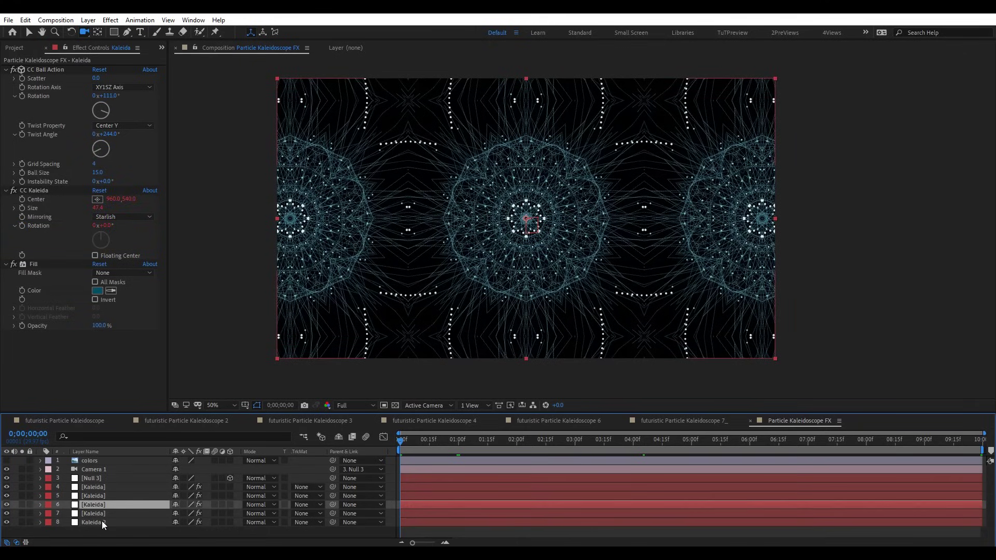
pyautogui.click(101, 522)
pyautogui.keyDown('shift'); pyautogui.click(107, 486); pyautogui.keyUp('shift')
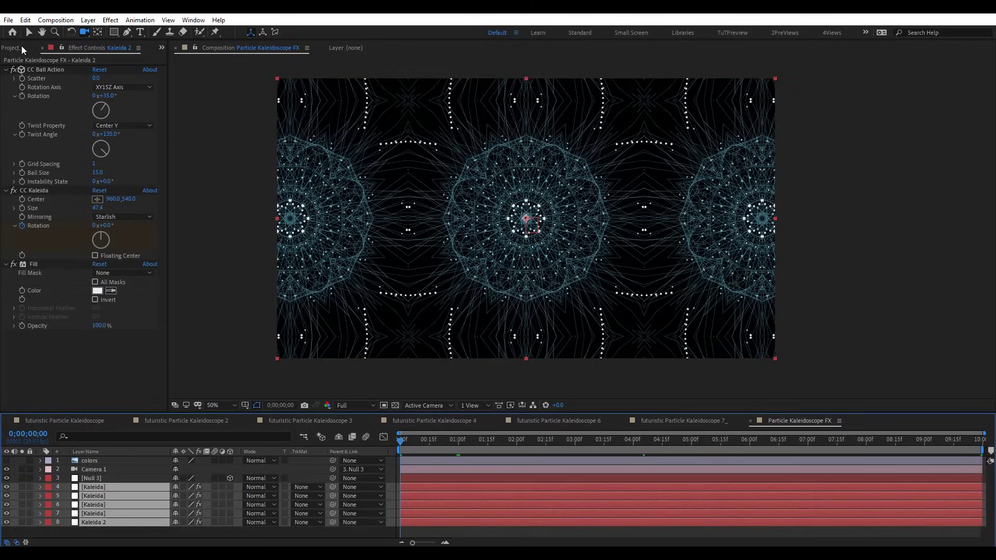
# Preview AdobeStock_144926116_Video_HD_Preview.mov, swap it in as the selected layers' source, and play back the comp.
pyautogui.click(13, 48)
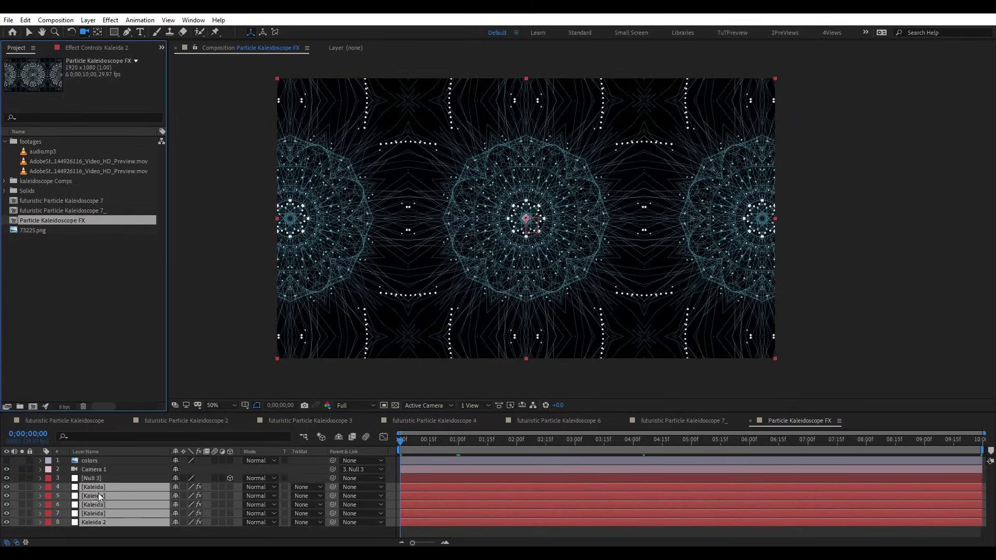
pyautogui.doubleClick(56, 162)
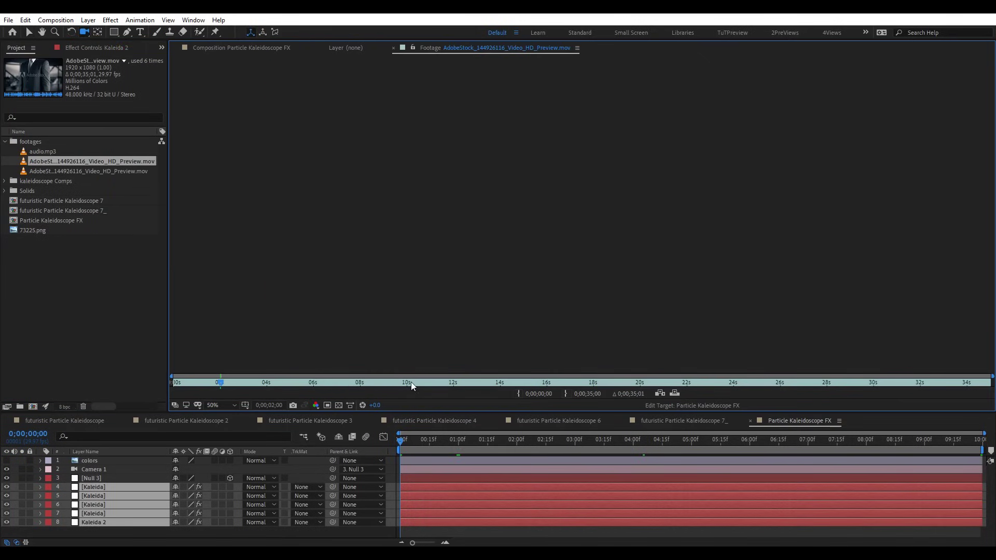
pyautogui.moveTo(731, 364); pyautogui.dragTo(564, 395)
pyautogui.moveTo(57, 159); pyautogui.dragTo(99, 160)
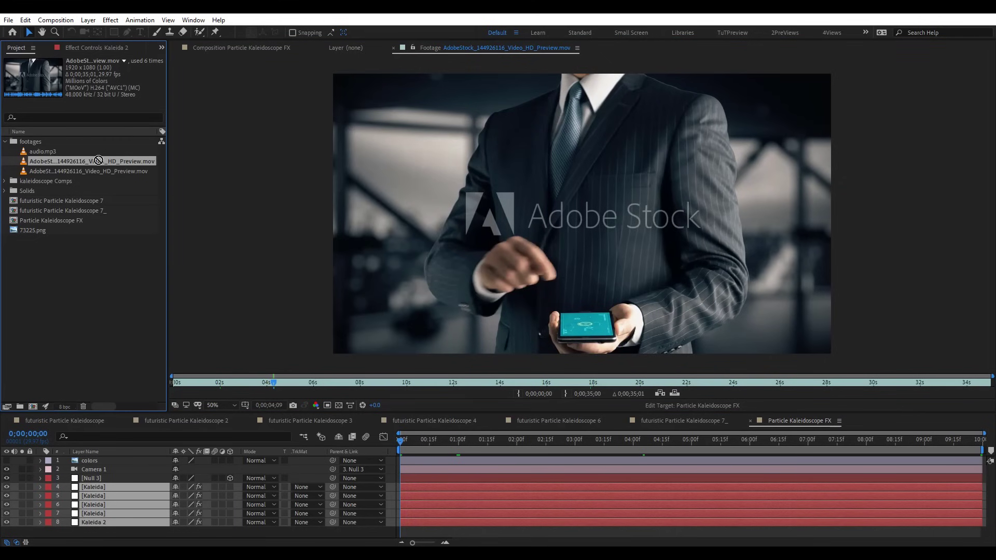
pyautogui.moveTo(99, 161); pyautogui.dragTo(108, 492)
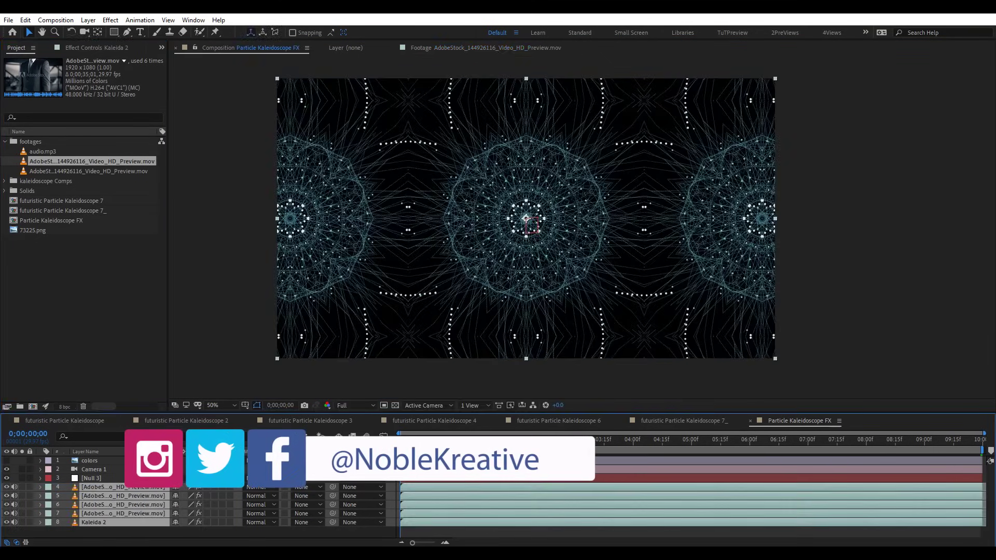
pyautogui.press('space')
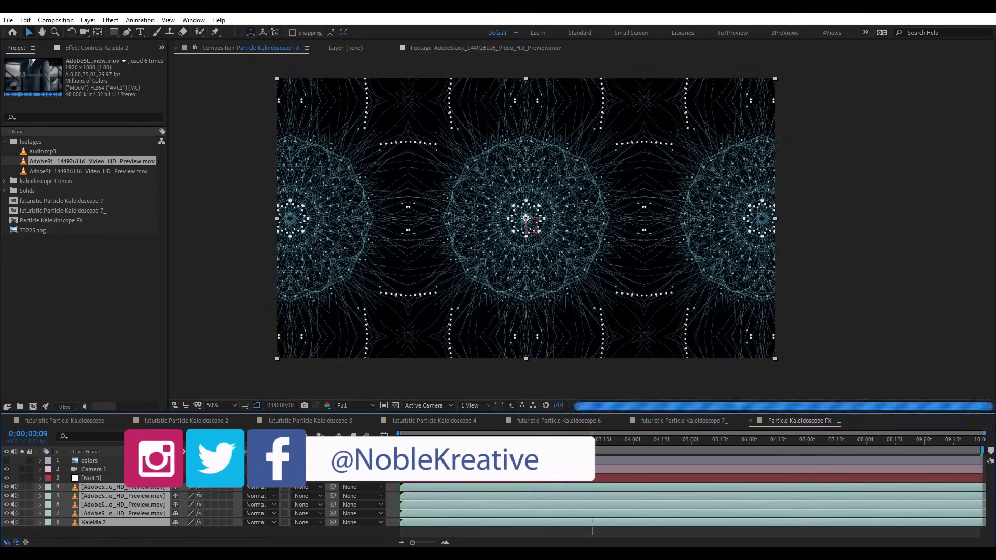
# Turn off the Fill effect on each of stock layers 7, 6, 5 and 4.
pyautogui.click(118, 46)
pyautogui.click(111, 521)
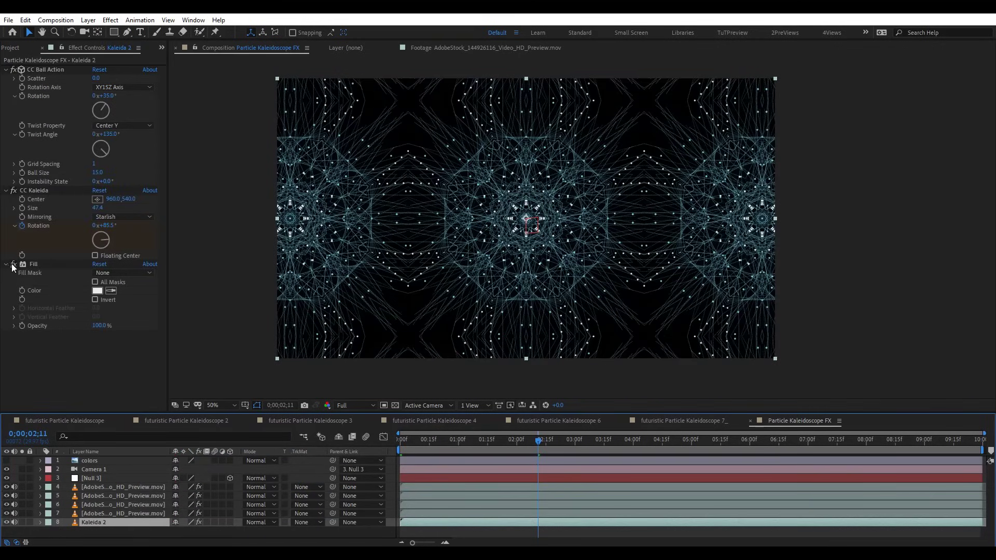
pyautogui.click(107, 513)
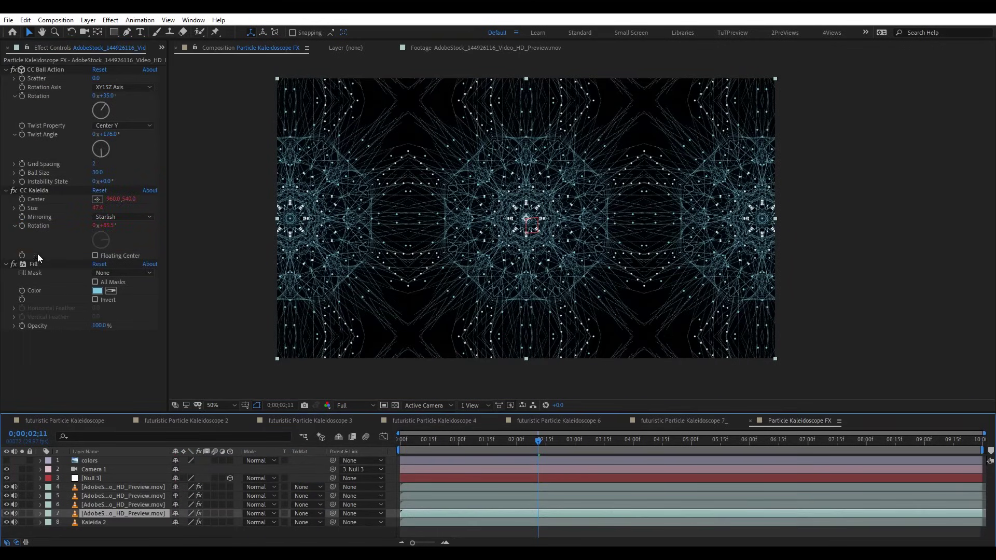
pyautogui.click(13, 265)
pyautogui.click(127, 504)
pyautogui.click(13, 265)
pyautogui.click(105, 496)
pyautogui.click(14, 265)
pyautogui.click(120, 487)
pyautogui.click(13, 265)
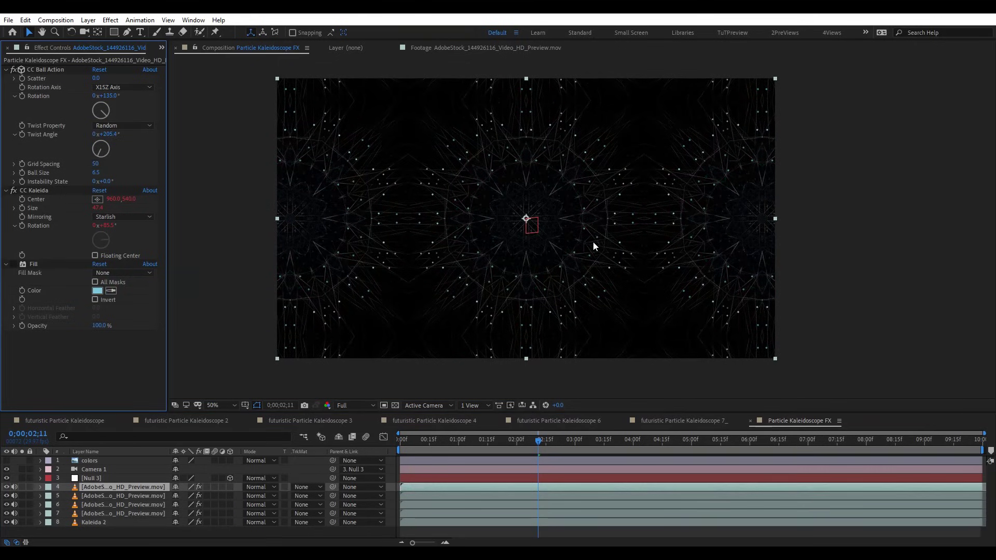
# Scrub the comp to about 5 and then 9 seconds to check the untinted result.
pyautogui.scroll(2, 589, 241)
pyautogui.moveTo(616, 441); pyautogui.dragTo(697, 439)
pyautogui.moveTo(807, 445); pyautogui.dragTo(939, 441)
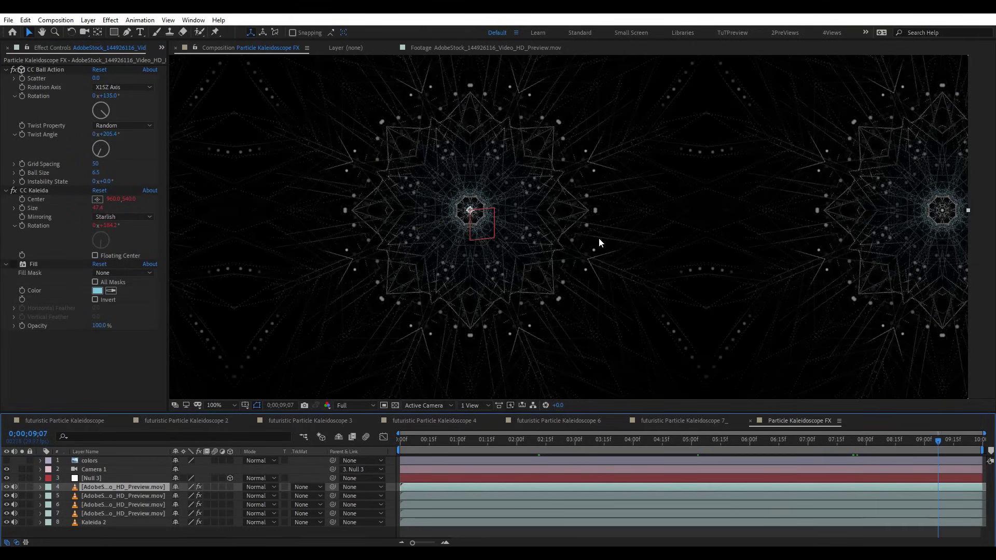
pyautogui.scroll(-2, 472, 179)
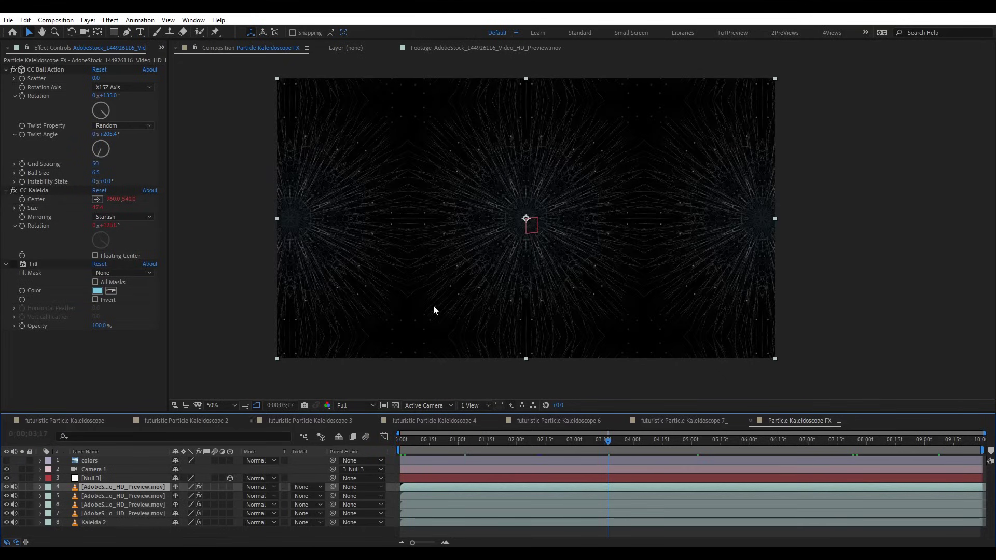
# Inspect stock layer 4's footage at 25, 4 and 16 seconds, then return to the comp at 0;00;03;06.
pyautogui.doubleClick(138, 487)
pyautogui.click(758, 375)
pyautogui.click(256, 381)
pyautogui.moveTo(721, 378); pyautogui.dragTo(489, 369)
pyautogui.click(250, 49)
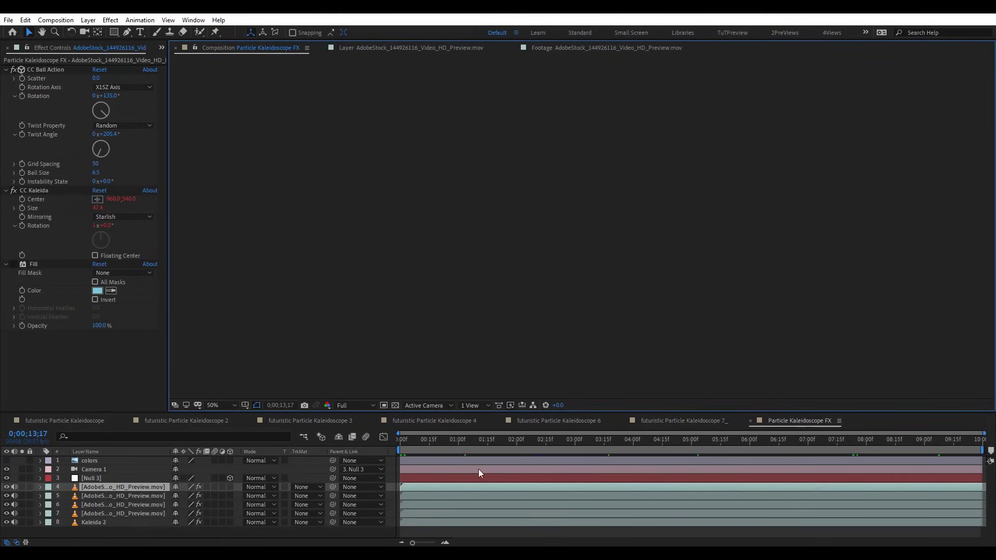
pyautogui.moveTo(518, 443); pyautogui.dragTo(586, 437)
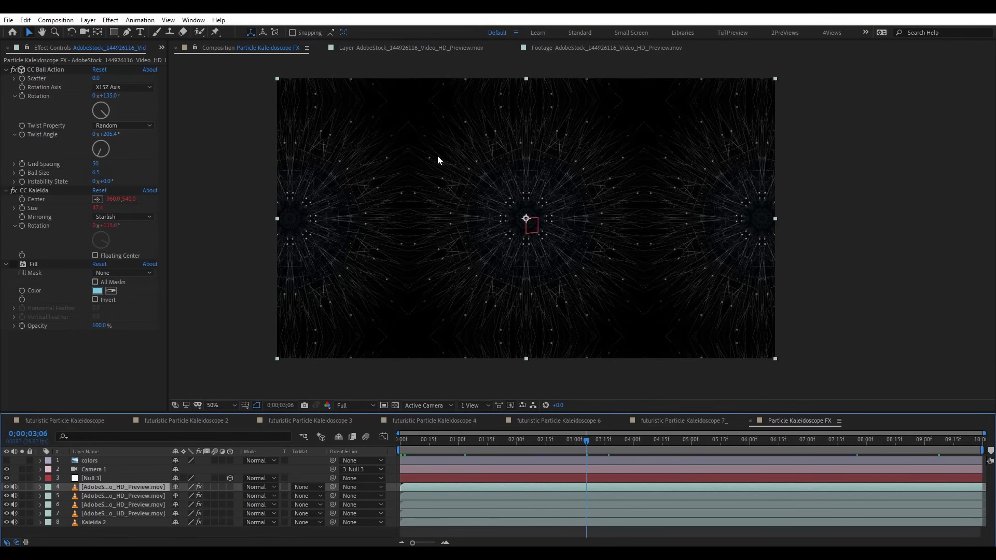
# Open the nested futuristic Particle Kaleidoscope 5 comp and select its glow layer.
pyautogui.press('.')
pyautogui.click(686, 421)
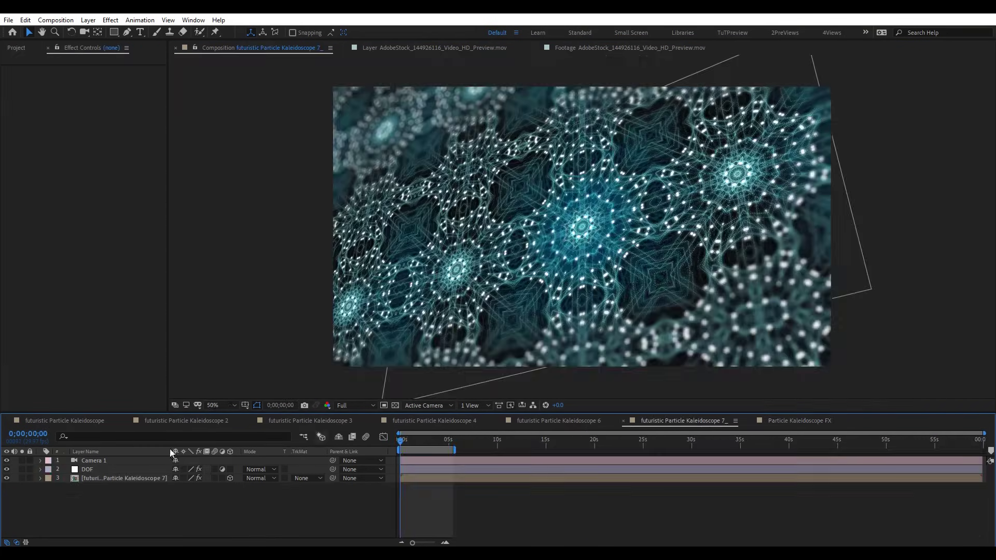
pyautogui.click(558, 420)
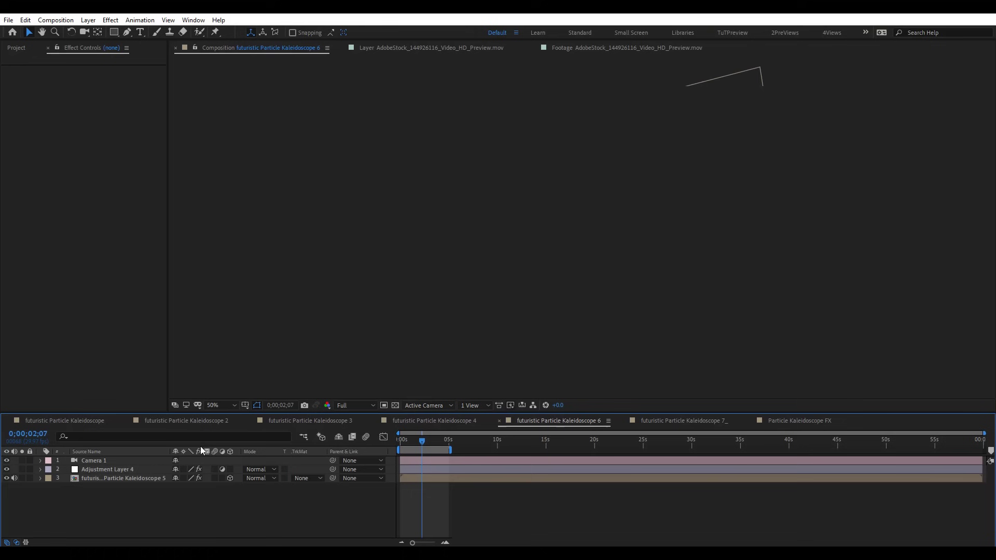
pyautogui.click(116, 476)
pyautogui.doubleClick(116, 475)
pyautogui.click(99, 463)
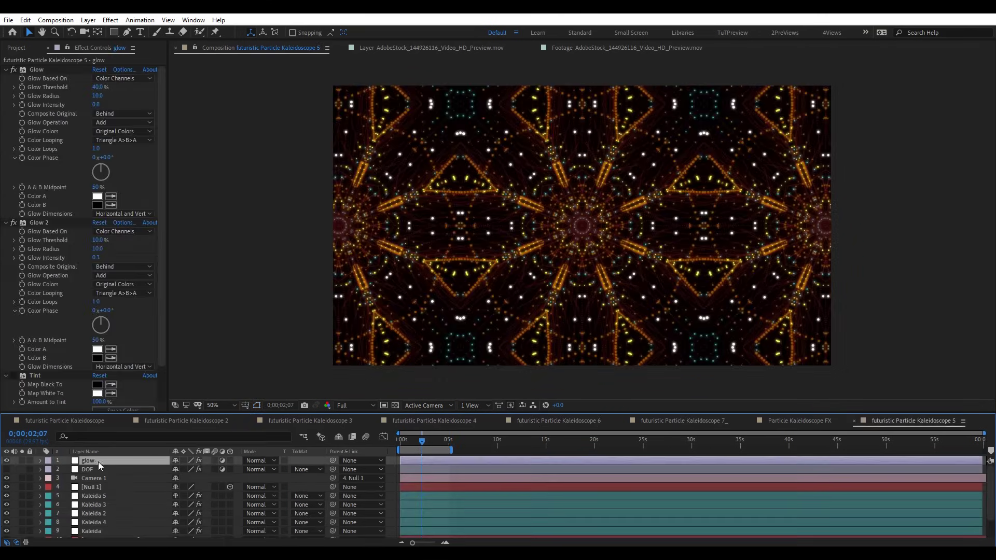
# Paste the glow layer into Particle Kaleidoscope FX as layer 2, collapse its Glow effects, and toggle it to compare.
pyautogui.click(799, 421)
pyautogui.hotkey('ctrl', 'v')
pyautogui.moveTo(98, 483); pyautogui.dragTo(101, 463)
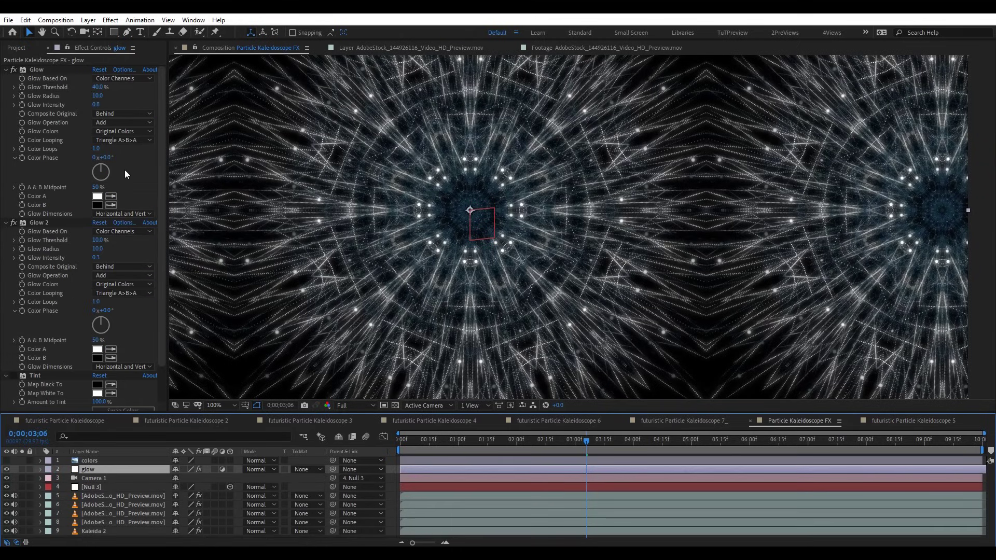
pyautogui.click(6, 70)
pyautogui.click(6, 79)
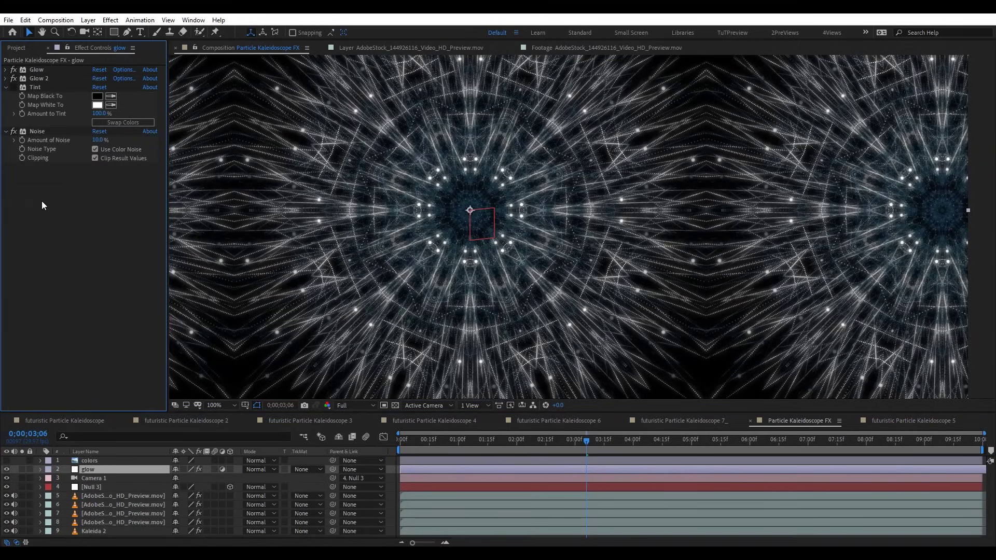
pyautogui.scroll(-2, 670, 191)
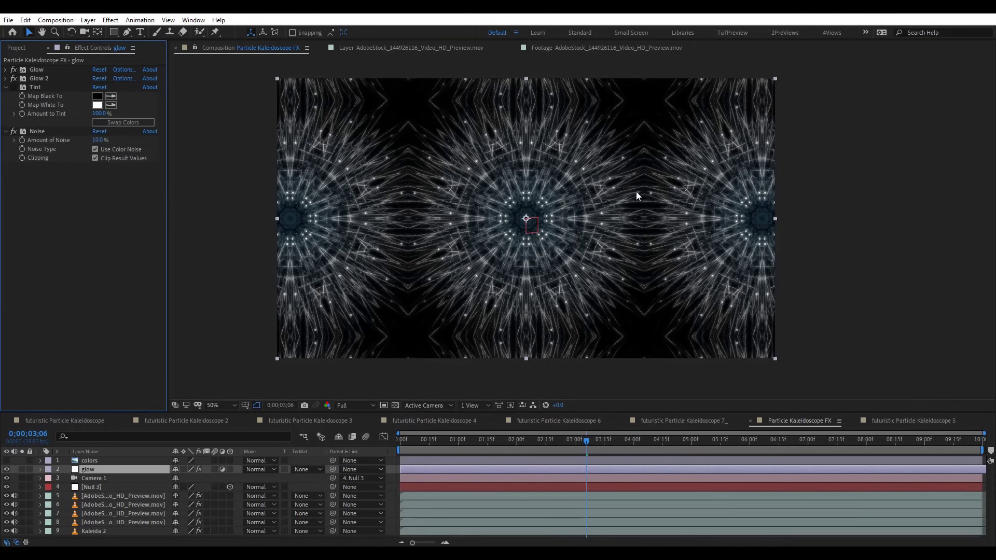
pyautogui.scroll(2, 582, 226)
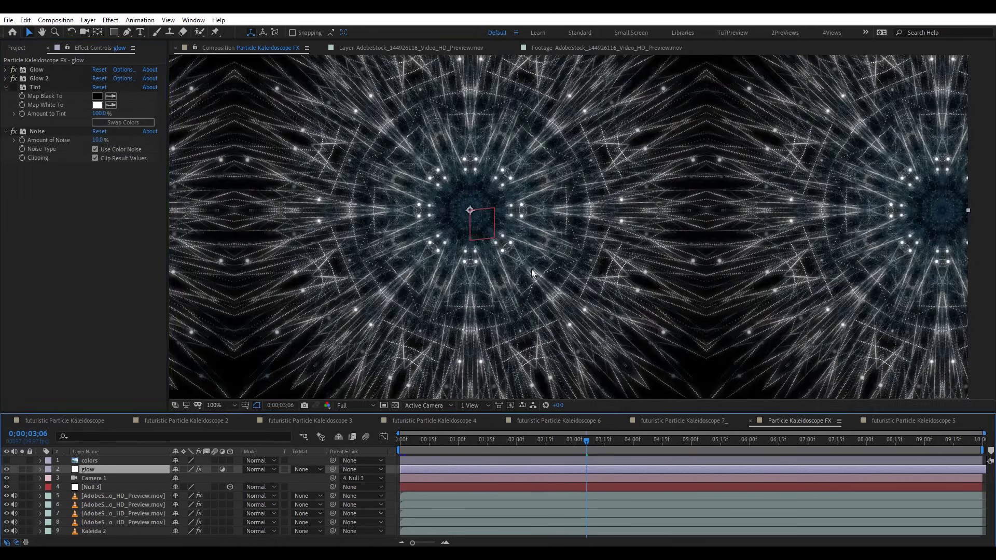
pyautogui.scroll(-2, 457, 250)
pyautogui.click(6, 470)
pyautogui.click(7, 470)
# Orbit the camera around the kaleidoscope, move to about 6 seconds, and open futuristic Particle Kaleidoscope 3.
pyautogui.press('c')
pyautogui.moveTo(560, 193); pyautogui.dragTo(639, 249)
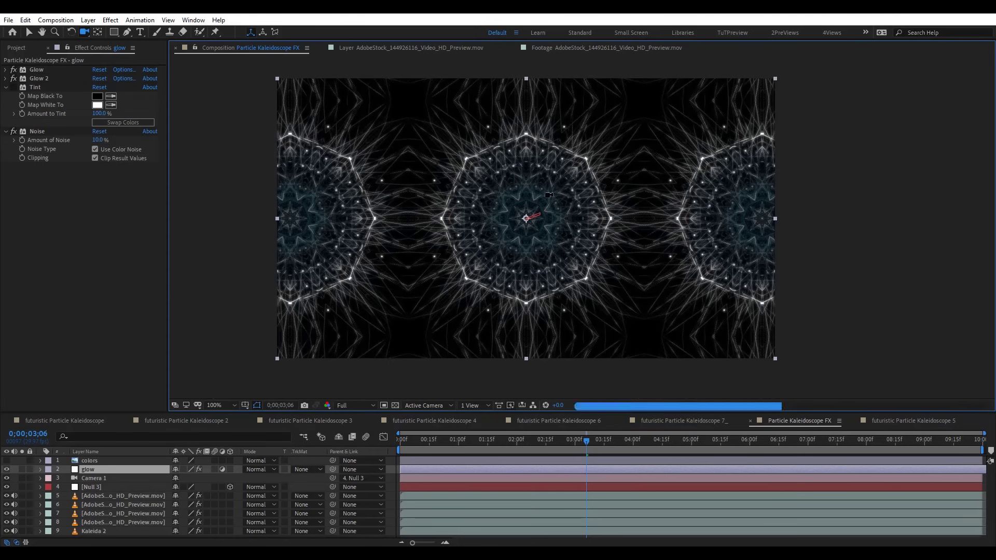
pyautogui.scroll(2, 582, 227)
pyautogui.moveTo(698, 439); pyautogui.dragTo(757, 438)
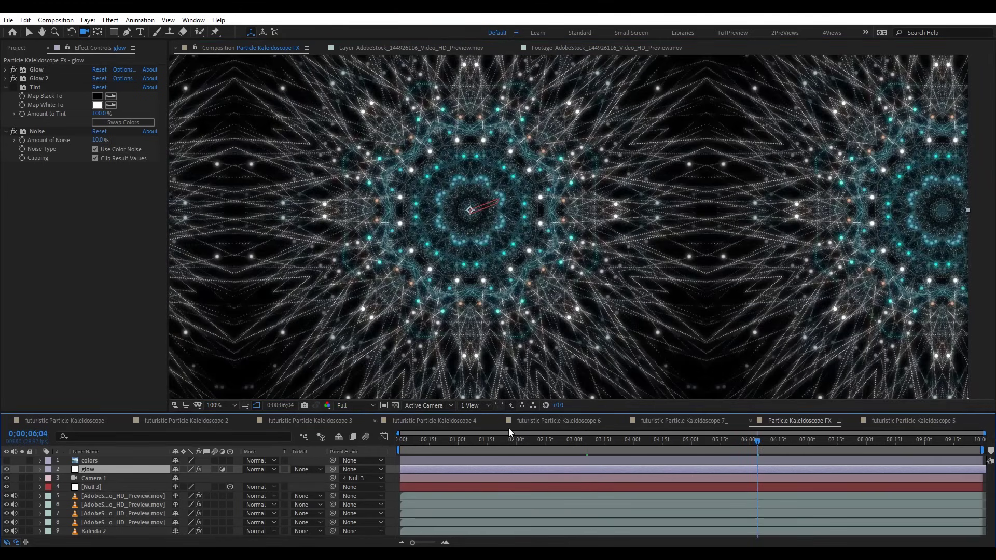
pyautogui.click(308, 420)
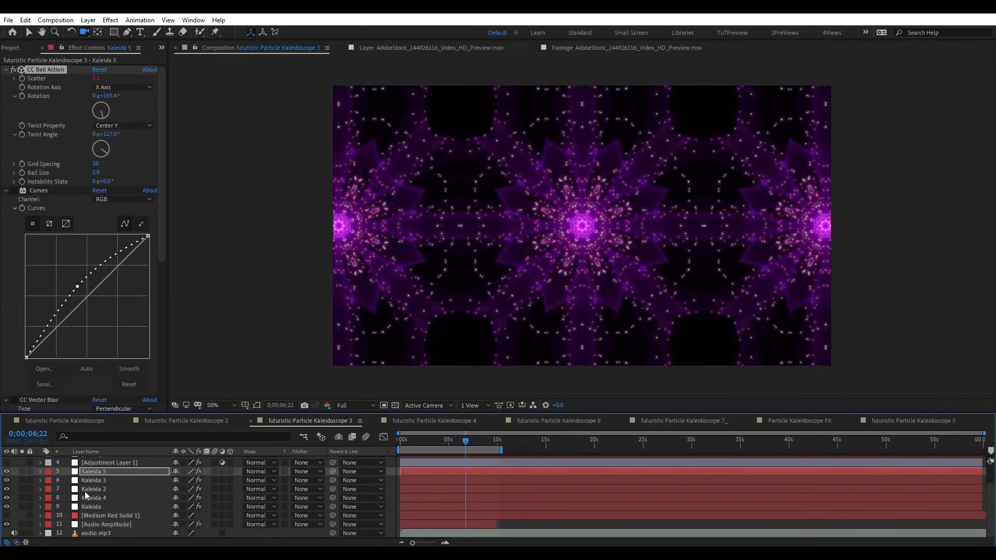
# Reveal Kaleida 3's Scatter expression and CC Ball Action effect, then select the audio.mp3 layer.
pyautogui.click(95, 480)
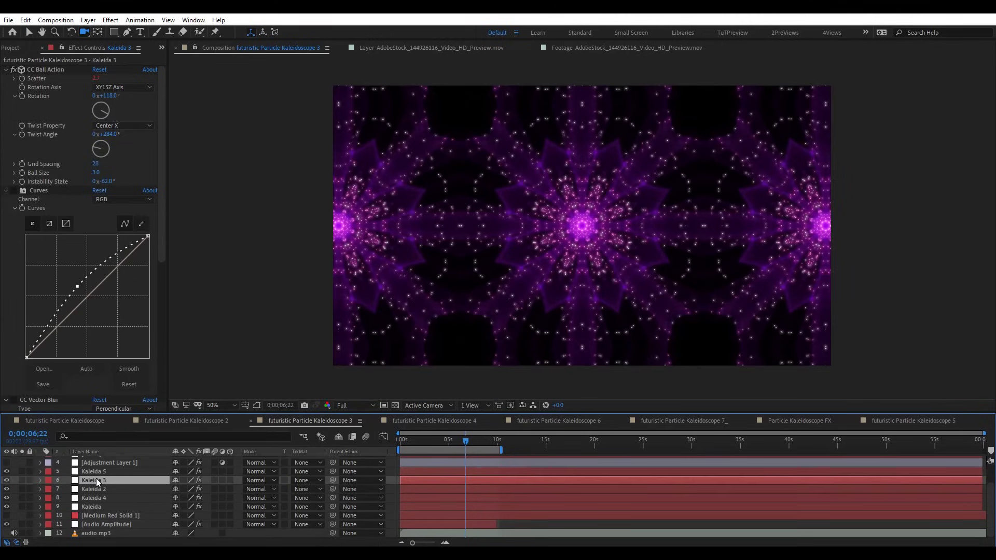
pyautogui.press('e')
pyautogui.press('e')
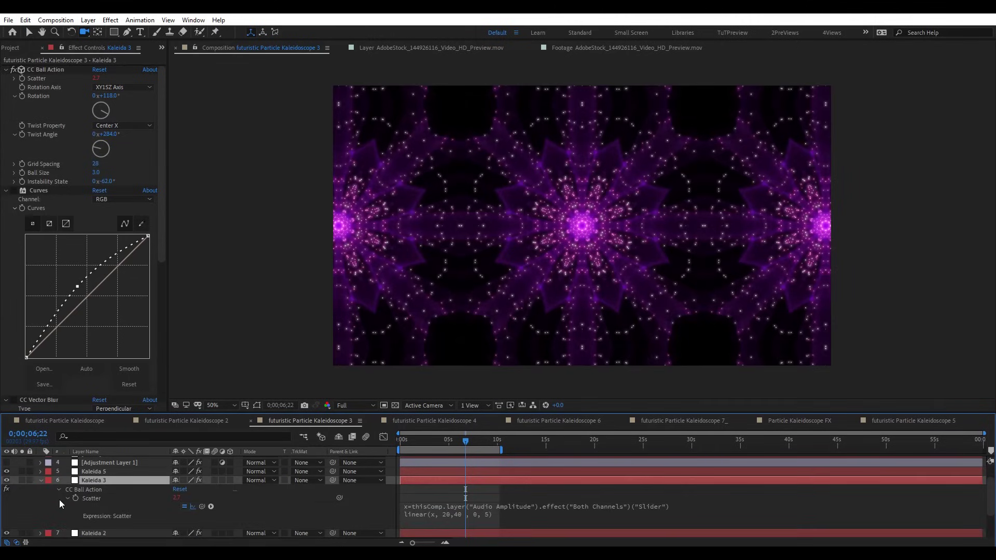
pyautogui.click(96, 488)
pyautogui.scroll(-2, 99, 499)
pyautogui.click(89, 531)
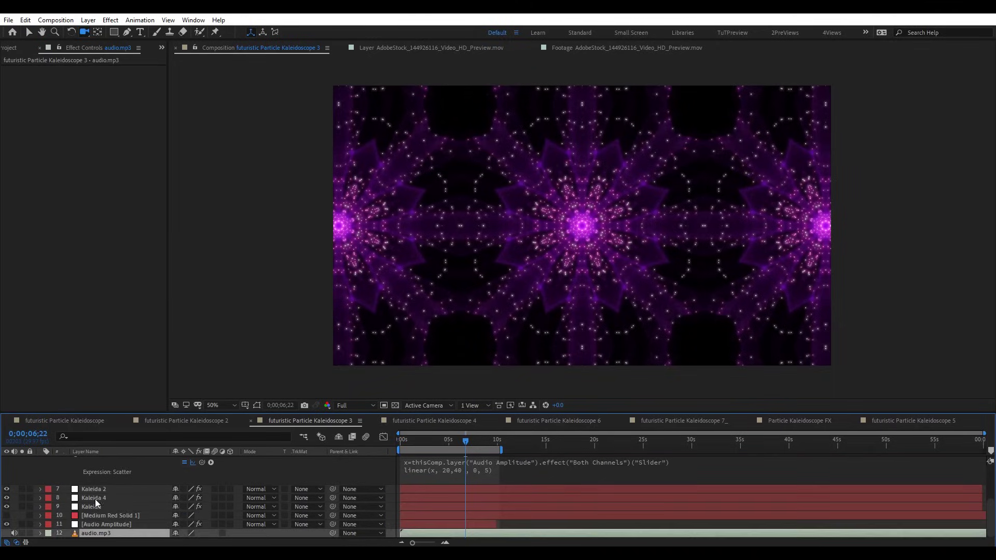
pyautogui.scroll(3, 97, 497)
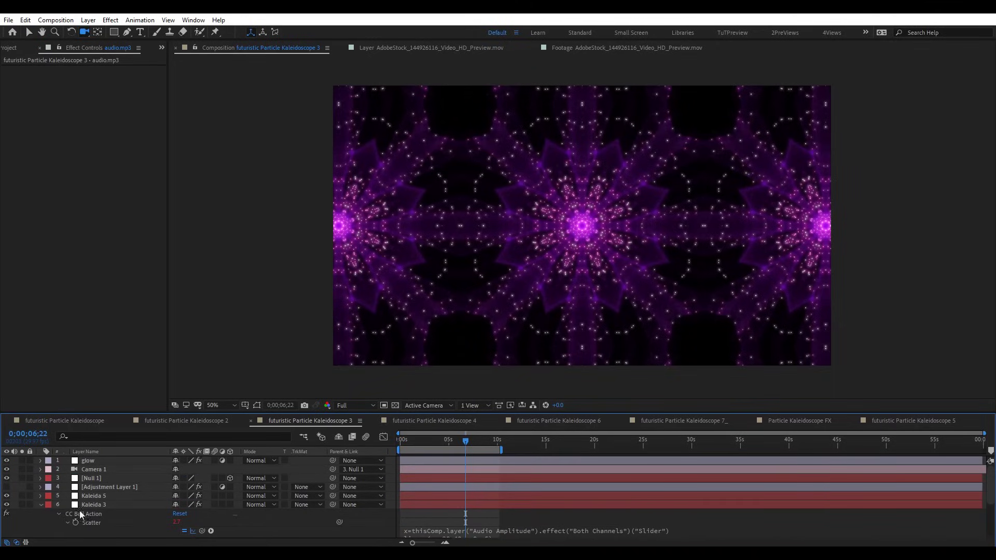
# Preview the audio-driven scatter animation from the start, stopping around 7 seconds.
pyautogui.moveTo(460, 440); pyautogui.dragTo(395, 502)
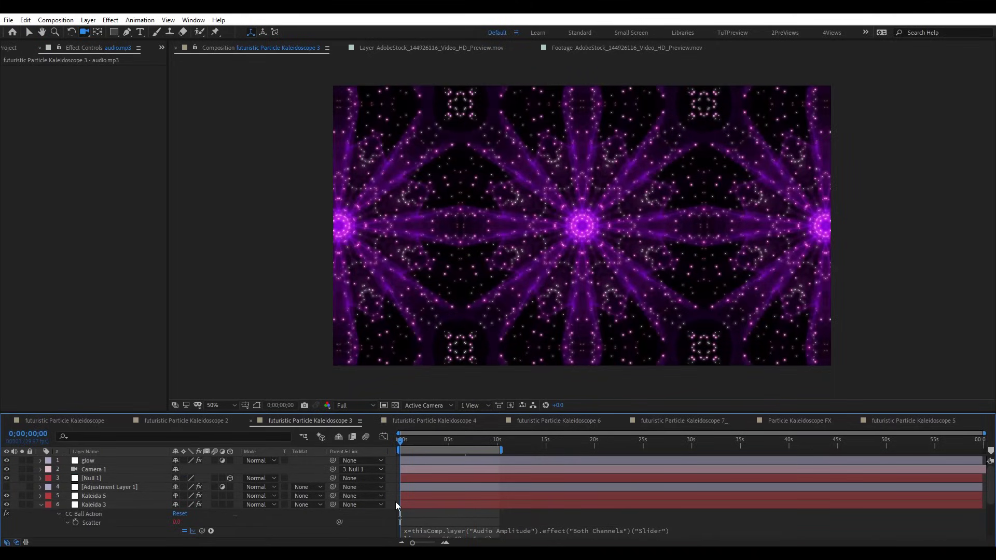
pyautogui.press('space')
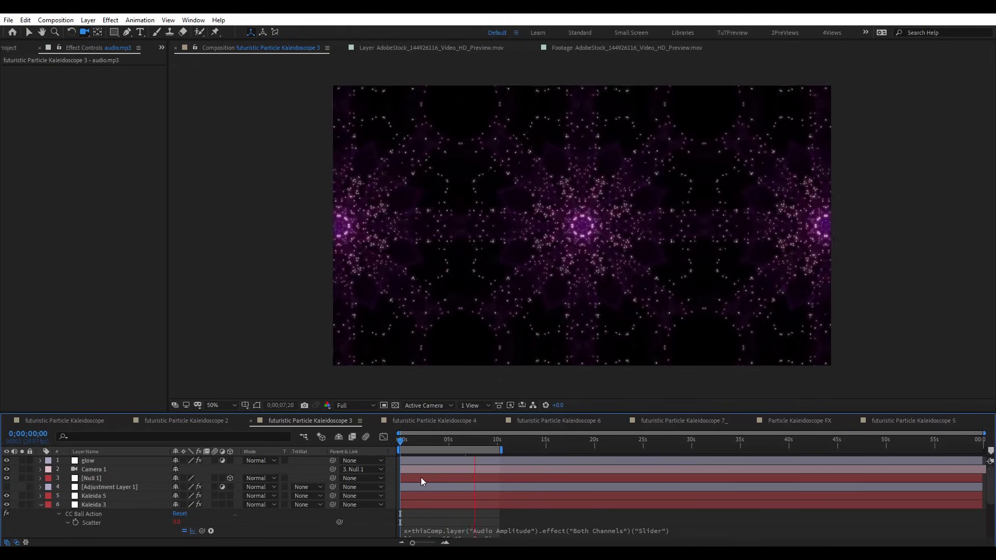
pyautogui.click(472, 442)
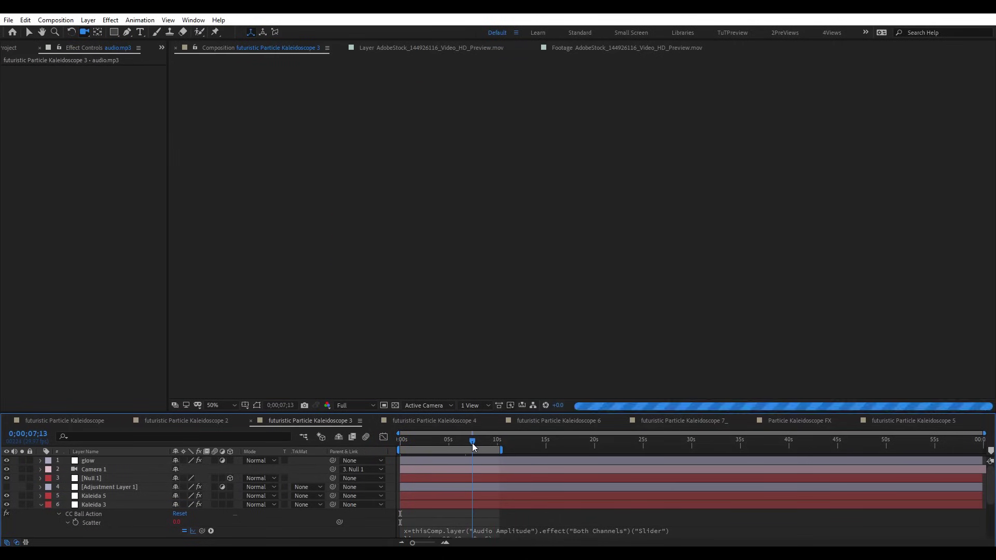
# Set the viewer preview resolution to Half and move back to about 4 seconds.
pyautogui.click(366, 406)
pyautogui.click(365, 452)
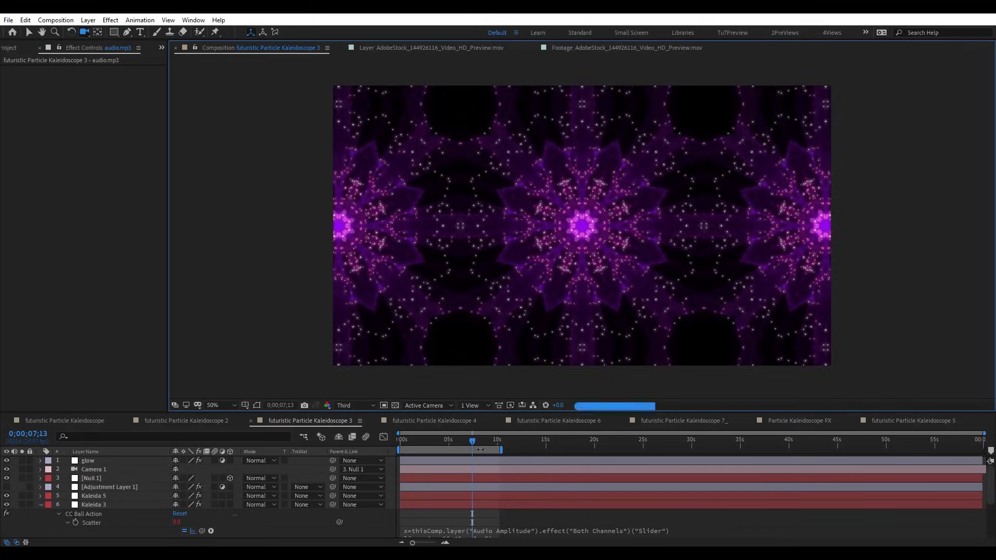
pyautogui.click(364, 405)
pyautogui.click(367, 463)
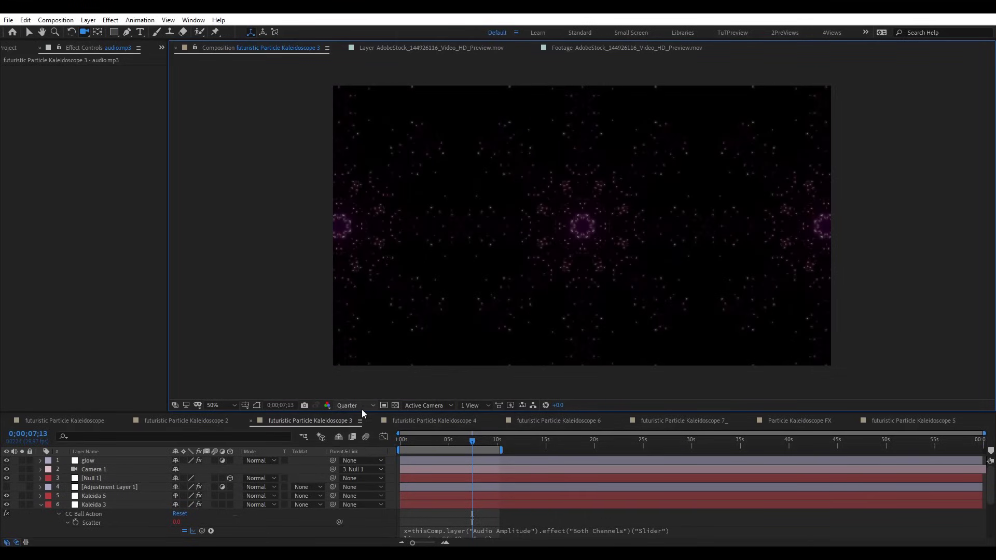
pyautogui.click(362, 405)
pyautogui.click(367, 441)
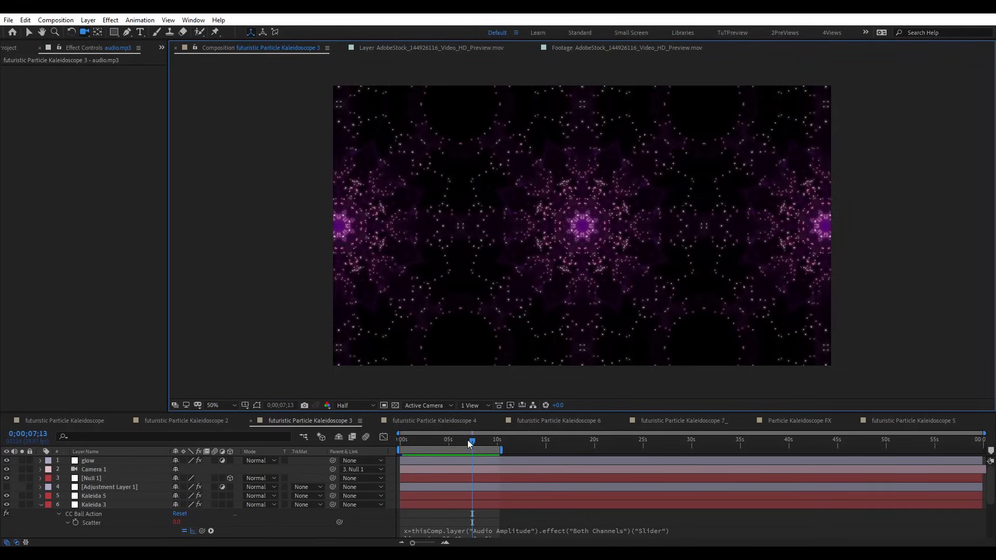
pyautogui.moveTo(471, 441); pyautogui.dragTo(441, 442)
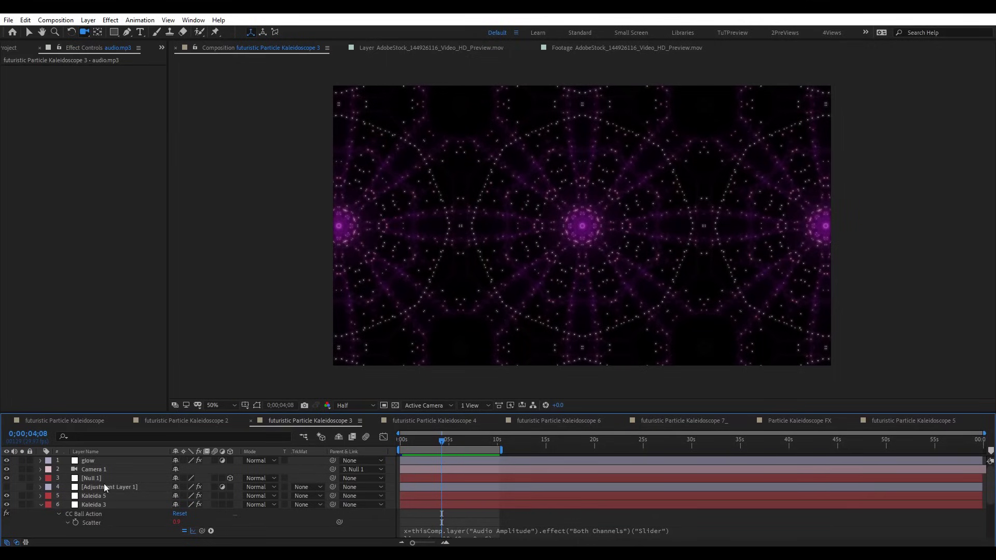
pyautogui.click(93, 515)
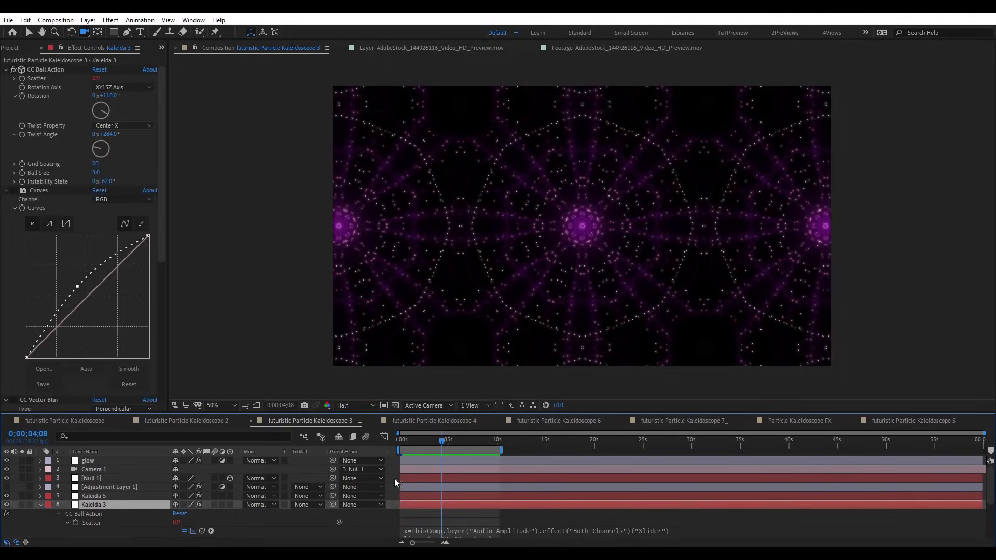
pyautogui.hotkey('shift', 'F3')
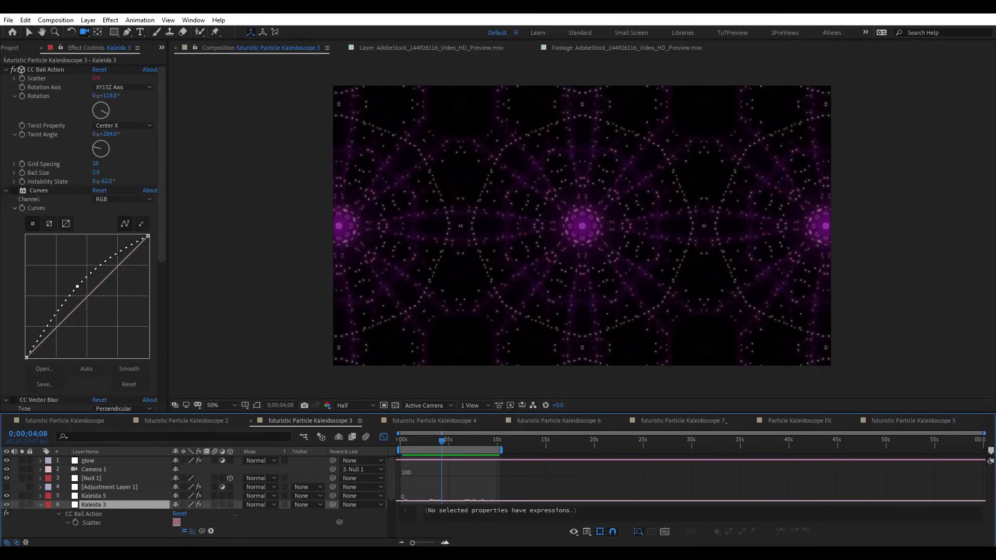
pyautogui.click(446, 542)
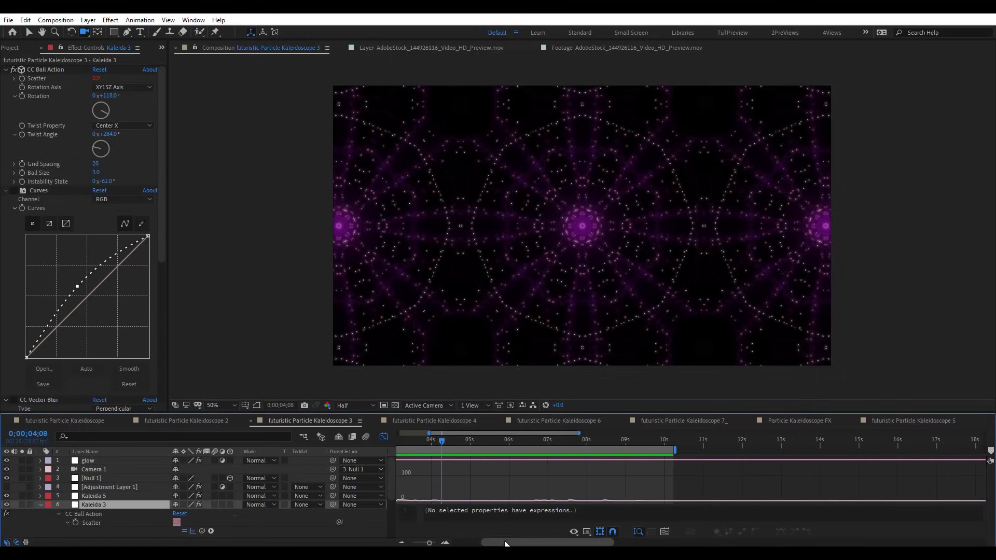
pyautogui.click(108, 522)
pyautogui.moveTo(567, 441); pyautogui.dragTo(505, 447)
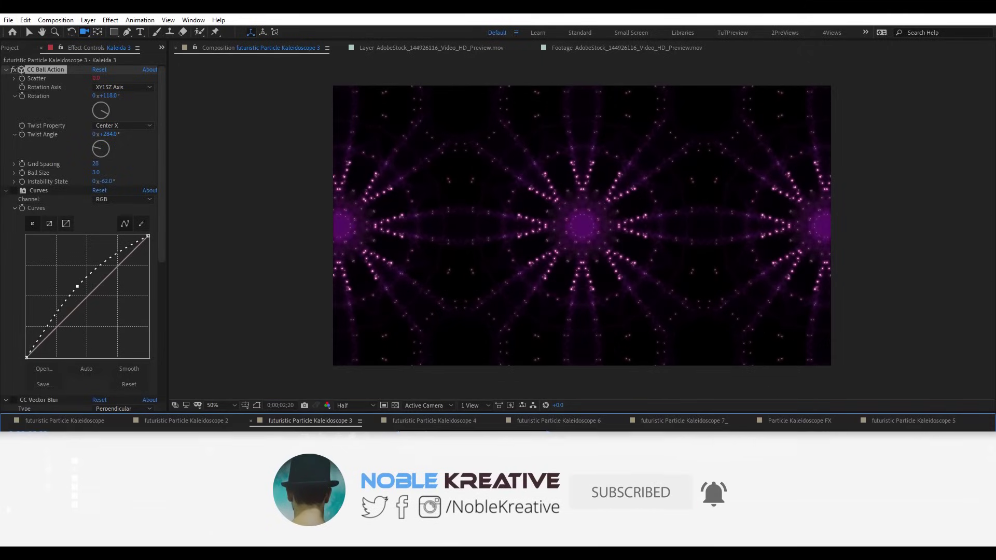
pyautogui.click(22, 505)
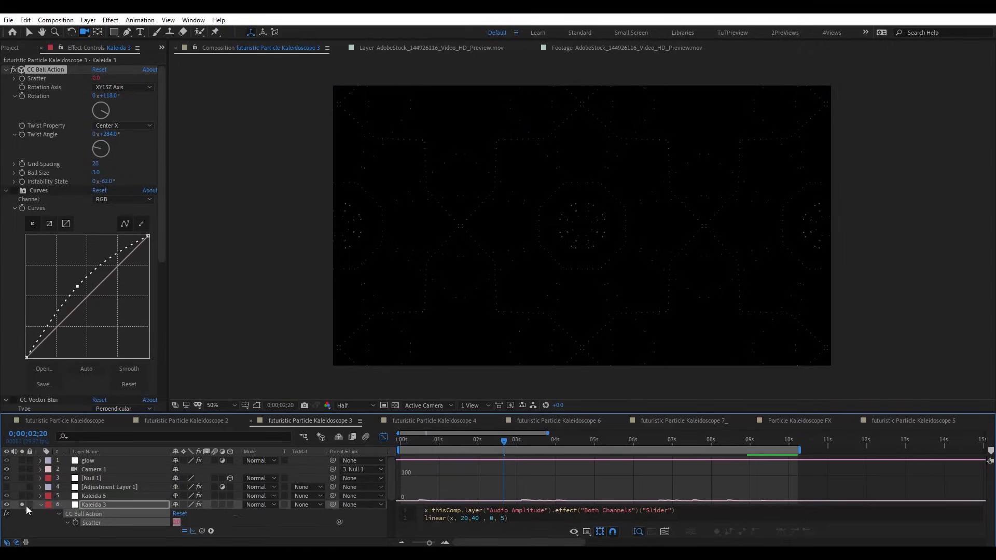
pyautogui.moveTo(504, 440); pyautogui.dragTo(442, 449)
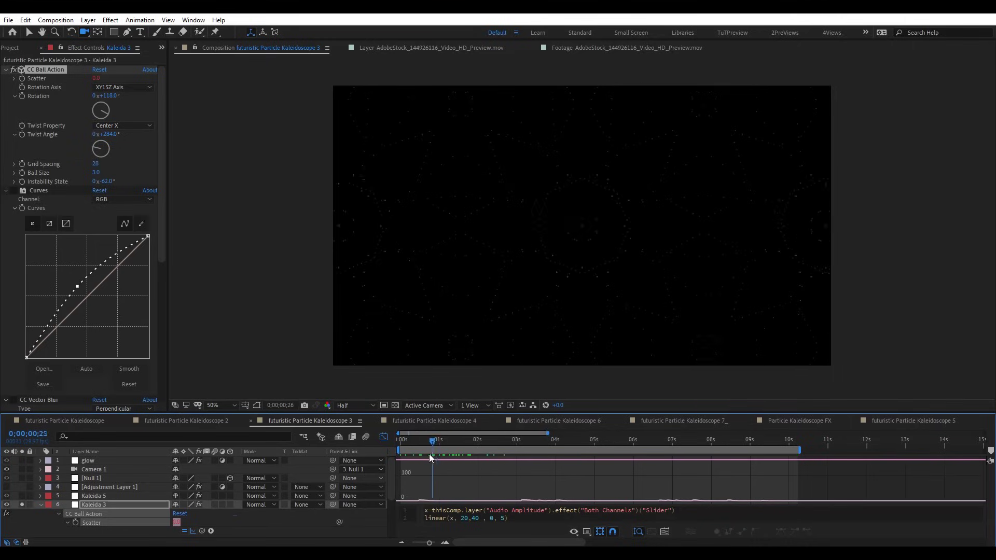
pyautogui.click(427, 453)
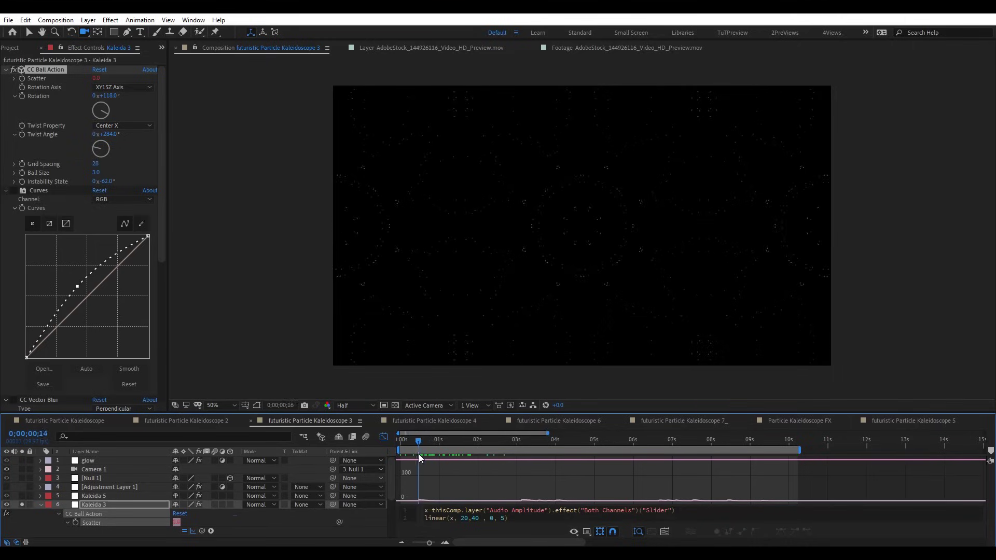
pyautogui.click(184, 531)
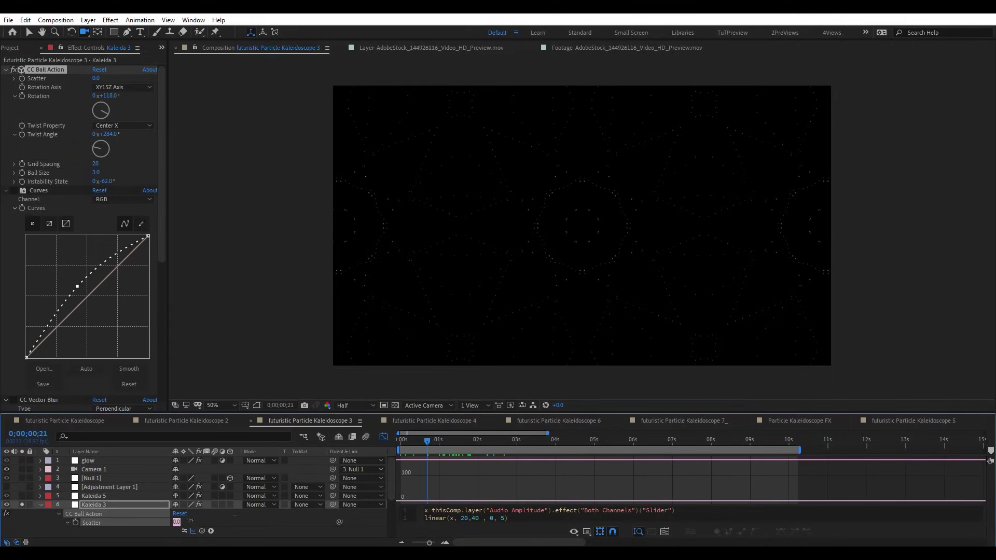
pyautogui.moveTo(175, 521)
pyautogui.mouseDown()
pyautogui.moveTo(229, 521)
pyautogui.moveTo(189, 522)
pyautogui.mouseUp()
pyautogui.click(184, 532)
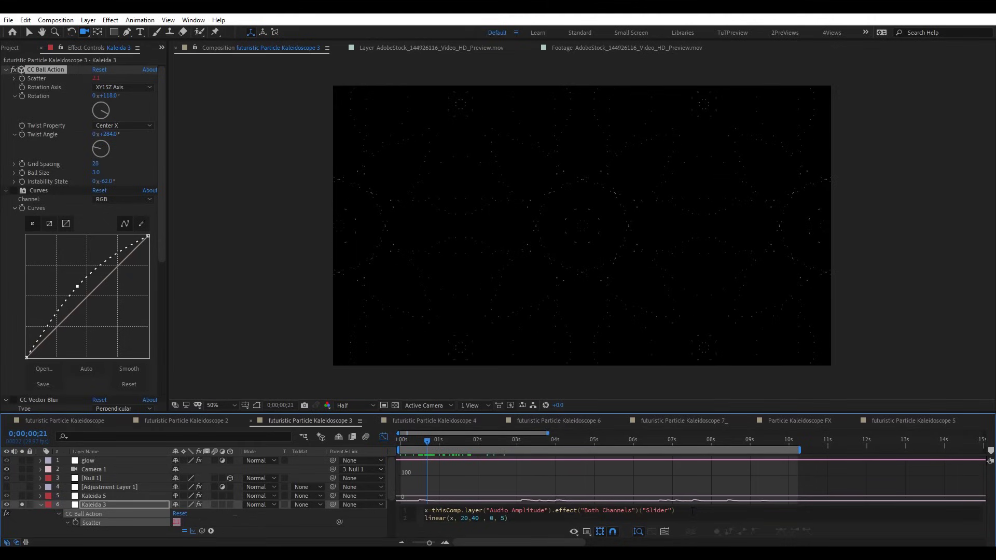
pyautogui.moveTo(676, 510); pyautogui.dragTo(425, 510)
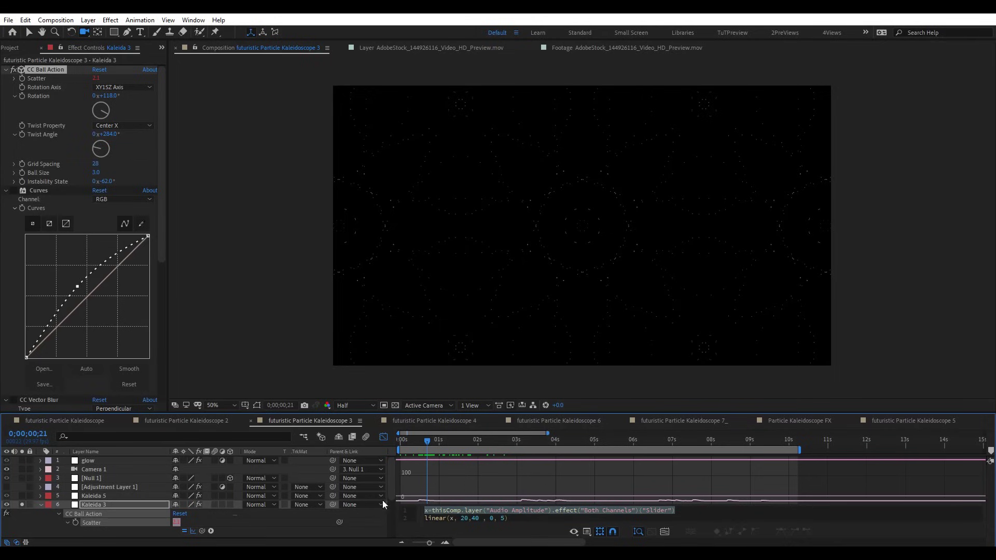
pyautogui.click(473, 525)
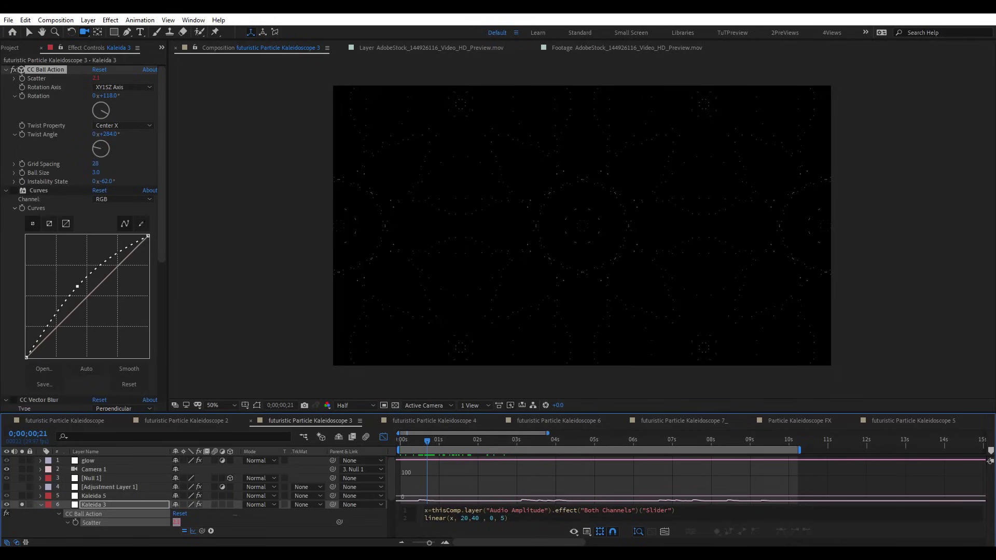
pyautogui.moveTo(520, 517); pyautogui.dragTo(426, 518)
pyautogui.click(506, 519)
pyautogui.moveTo(447, 446); pyautogui.dragTo(444, 446)
pyautogui.click(193, 531)
pyautogui.click(195, 532)
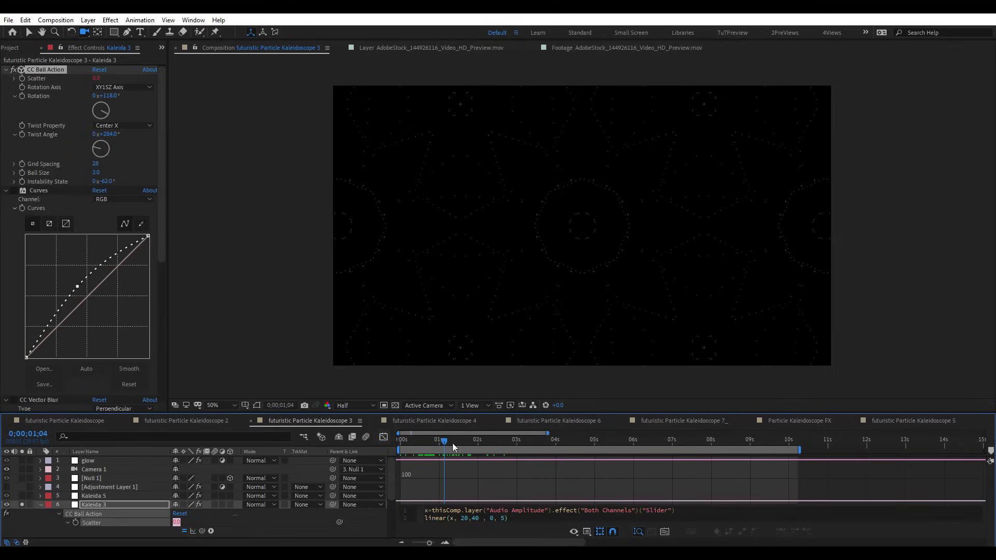
pyautogui.click(382, 438)
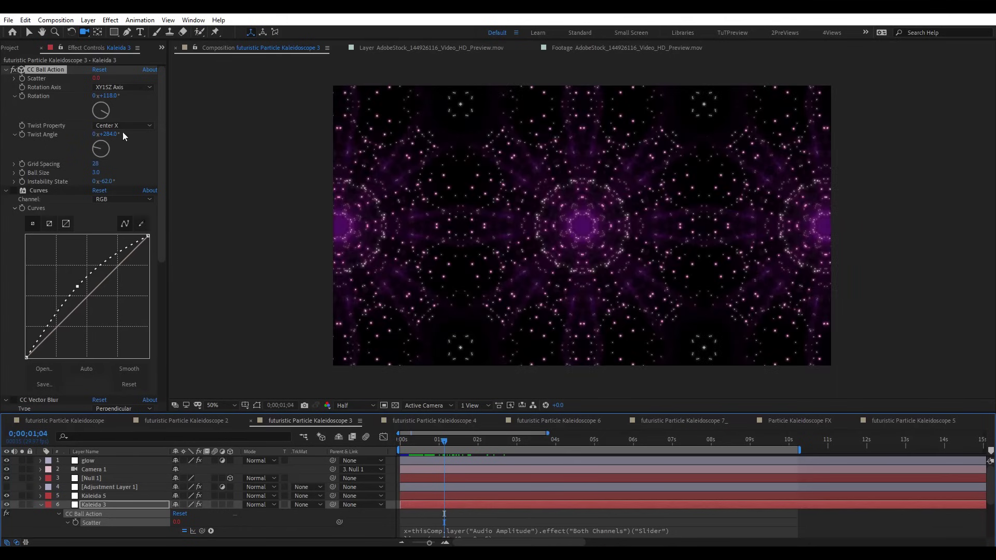
pyautogui.moveTo(452, 441); pyautogui.dragTo(502, 454)
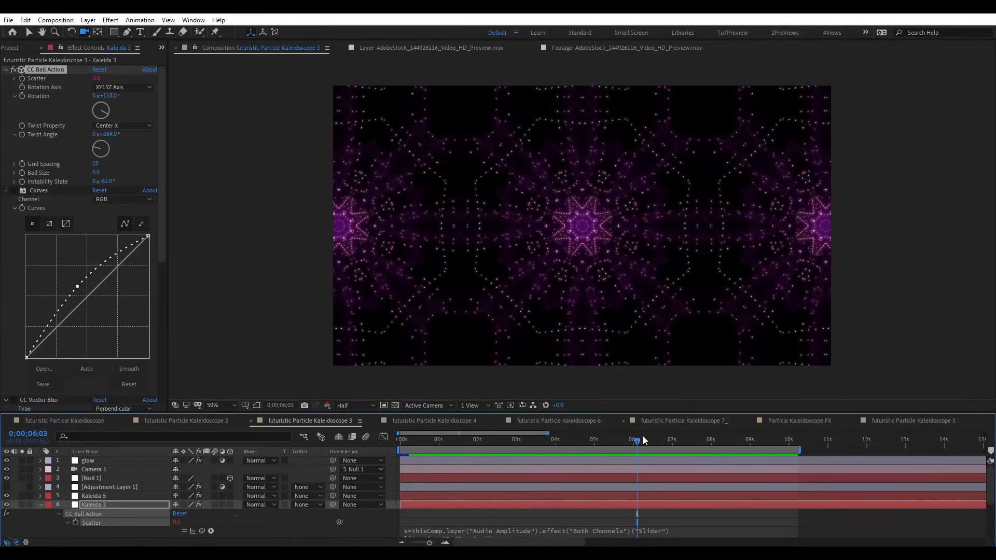
pyautogui.moveTo(643, 438); pyautogui.dragTo(632, 460)
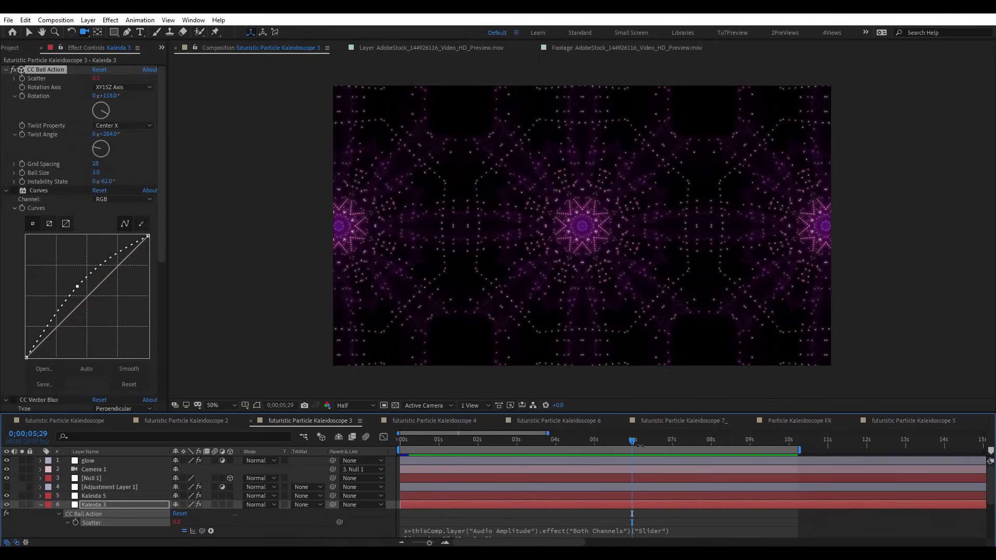
# Locate Particle Kaleidoscope FX in the project and nest it in a new composition.
pyautogui.click(893, 422)
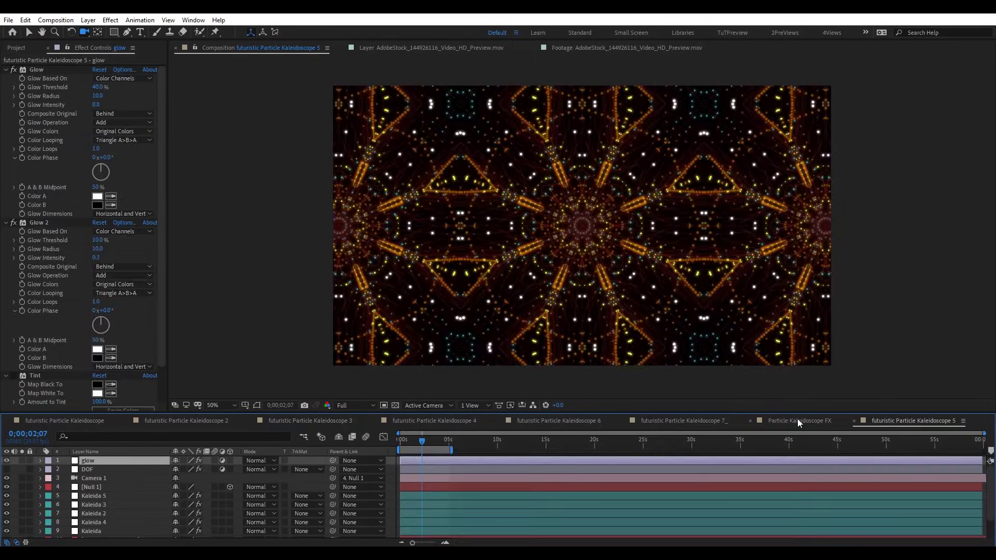
pyautogui.click(798, 420)
pyautogui.press(',')
pyautogui.press(',')
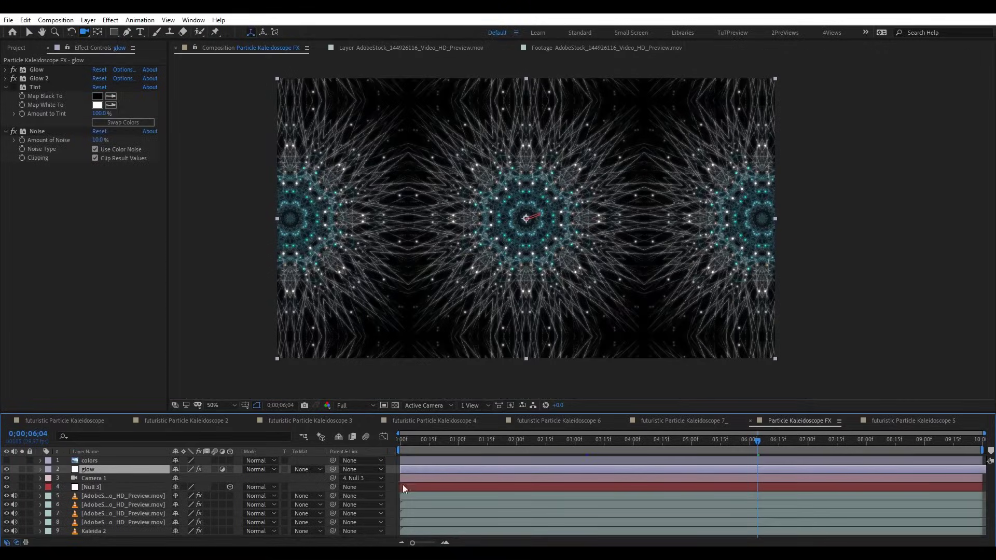
pyautogui.rightClick(394, 487)
pyautogui.click(450, 389)
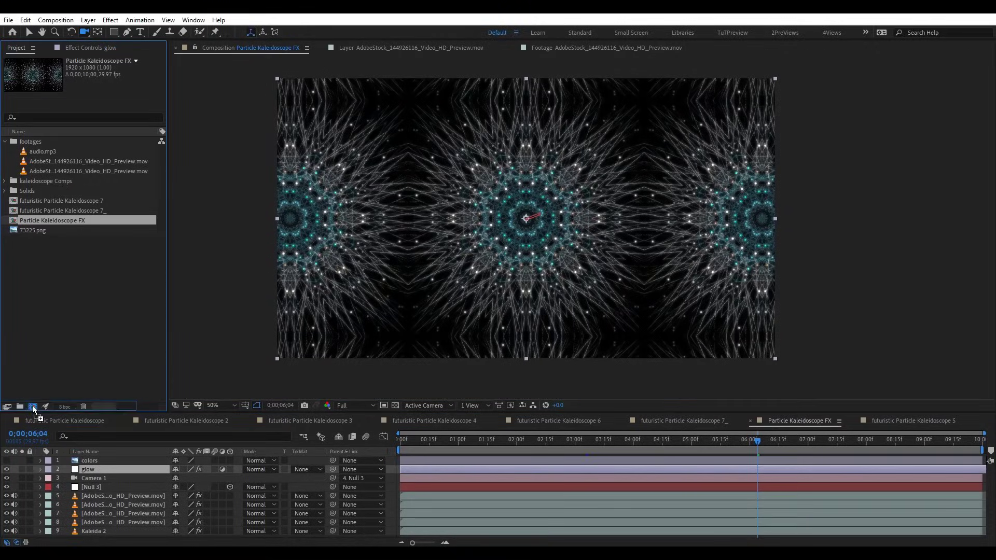
pyautogui.moveTo(33, 409); pyautogui.dragTo(32, 408)
# Make the nested layer 3D and add a camera, tilting the view with an orbit.
pyautogui.click(228, 468)
pyautogui.click(229, 461)
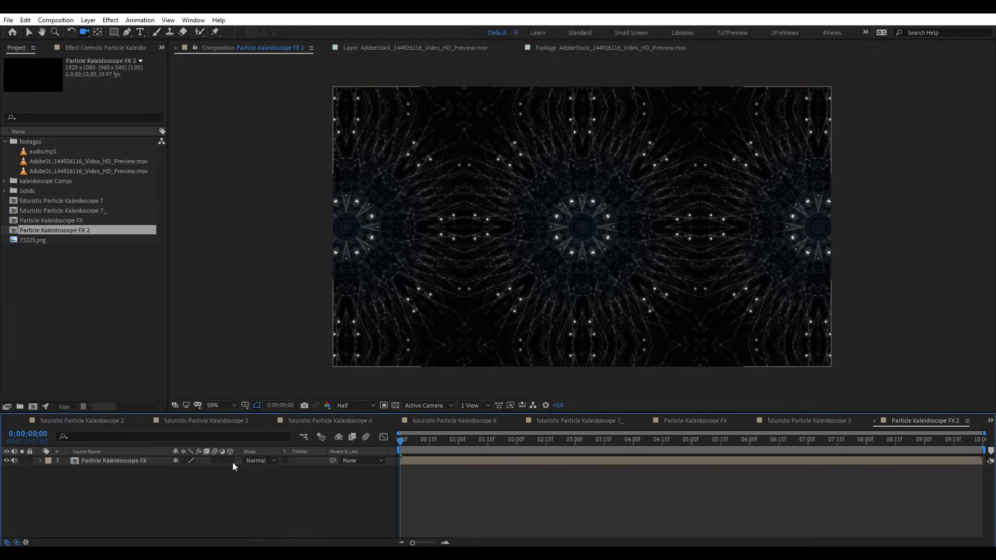
pyautogui.rightClick(258, 482)
pyautogui.moveTo(283, 367)
pyautogui.click(417, 417)
pyautogui.press('Return')
pyautogui.moveTo(597, 291); pyautogui.dragTo(606, 245)
# Apply Motion Tile to the nested layer and widen its output width to 420.
pyautogui.press('v')
pyautogui.click(123, 470)
pyautogui.hotkey('ctrl', 'space')
pyautogui.write('motio')
pyautogui.press('Down')
pyautogui.press('Down')
pyautogui.press('Down')
pyautogui.press('Return')
pyautogui.moveTo(99, 105); pyautogui.dragTo(124, 113)
# Orbit the camera around the tiled layer and raise Kaleida 2's kaleidoscope Size to 62.
pyautogui.press('c')
pyautogui.moveTo(512, 195); pyautogui.dragTo(523, 202)
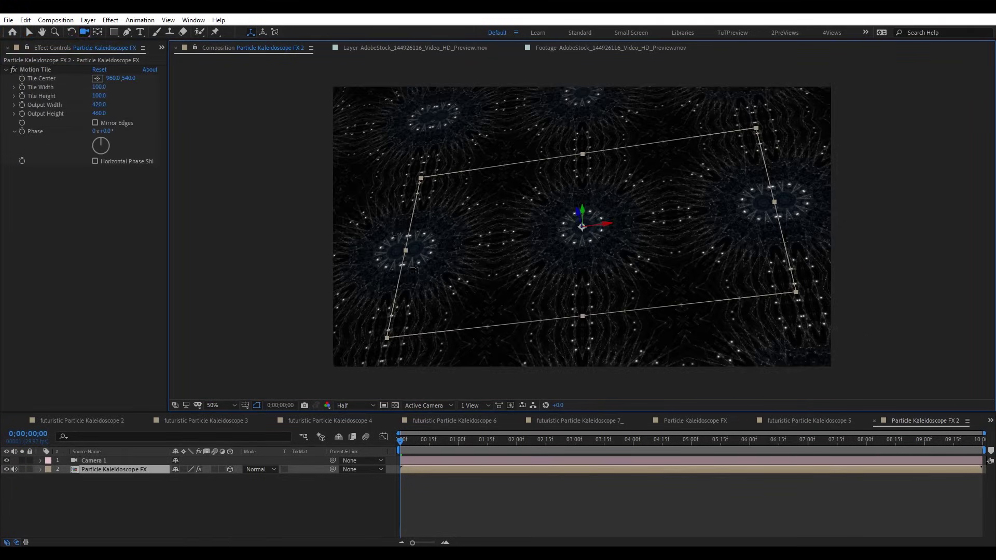
pyautogui.scroll(5, 524, 203)
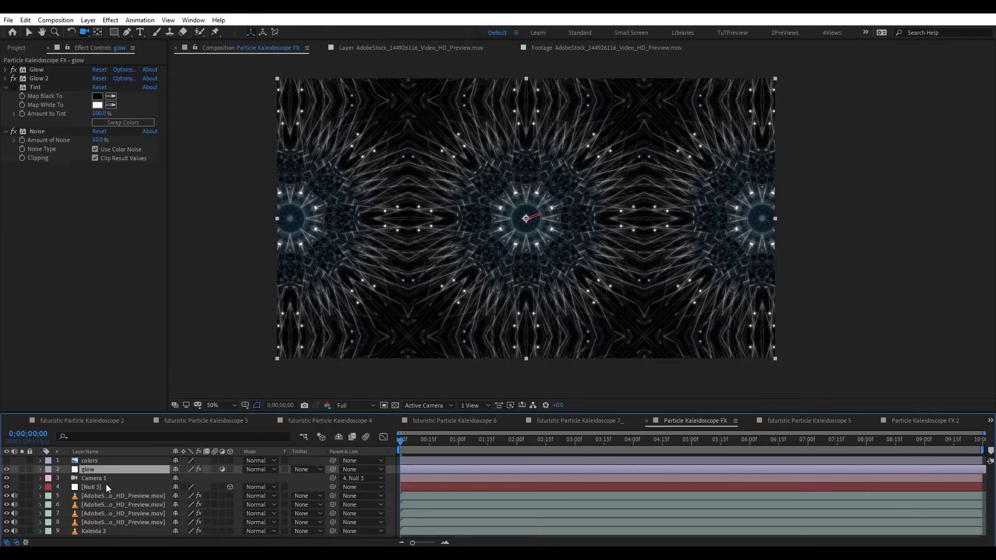
pyautogui.click(102, 531)
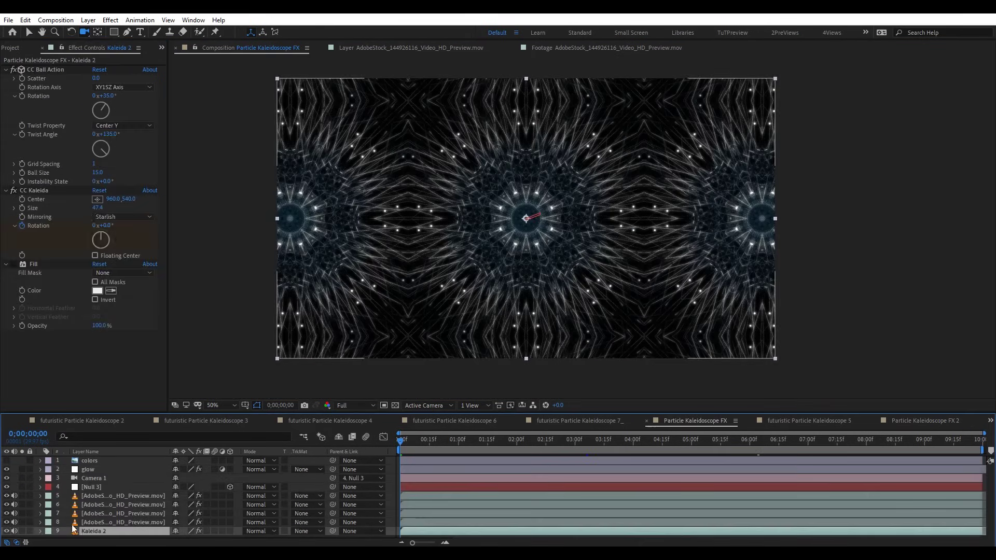
pyautogui.moveTo(98, 208); pyautogui.dragTo(184, 209)
# In Particle Kaleidoscope FX 2, scrub forward and reduce the kaleidoscope Size to 49.5.
pyautogui.click(944, 423)
pyautogui.moveTo(400, 439); pyautogui.dragTo(655, 428)
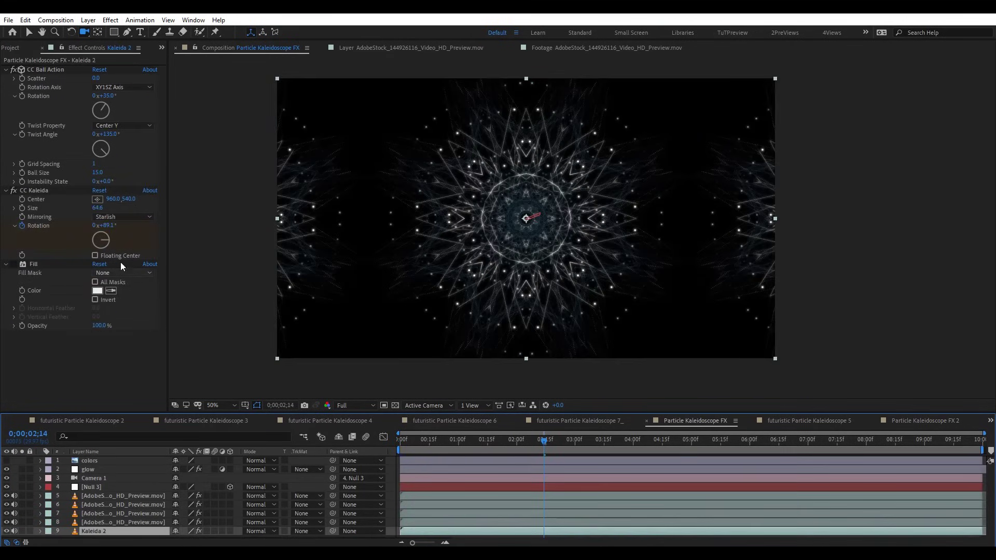
pyautogui.moveTo(97, 207); pyautogui.dragTo(21, 208)
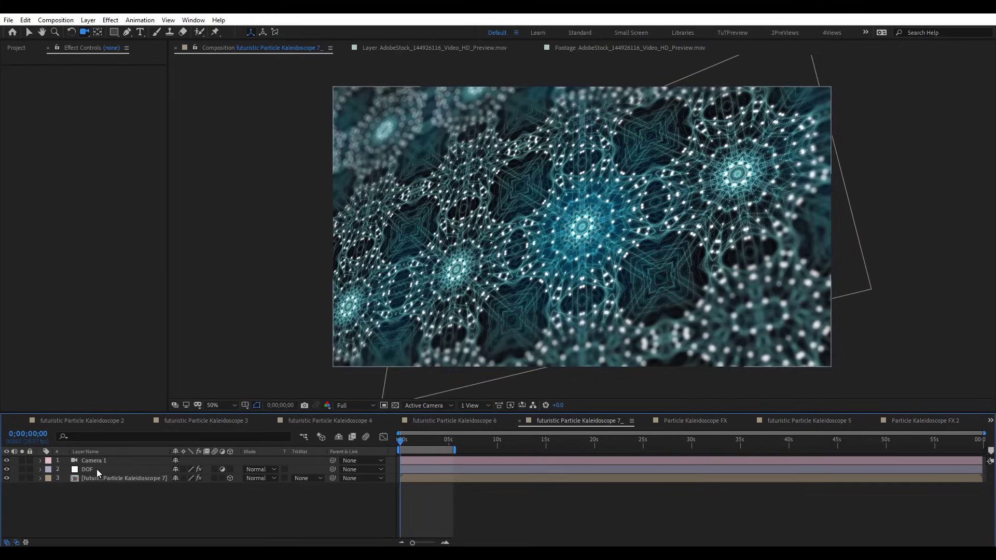
pyautogui.click(107, 470)
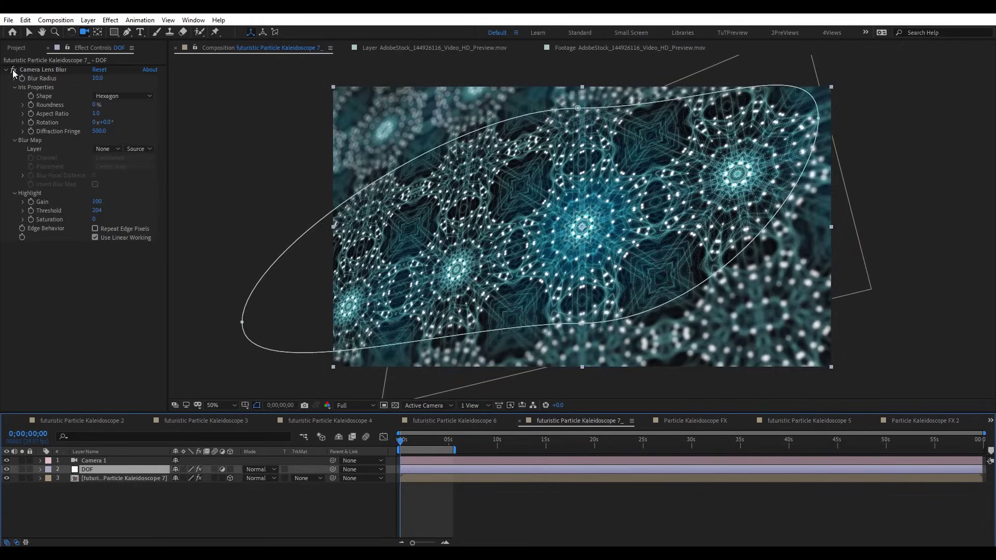
pyautogui.click(14, 70)
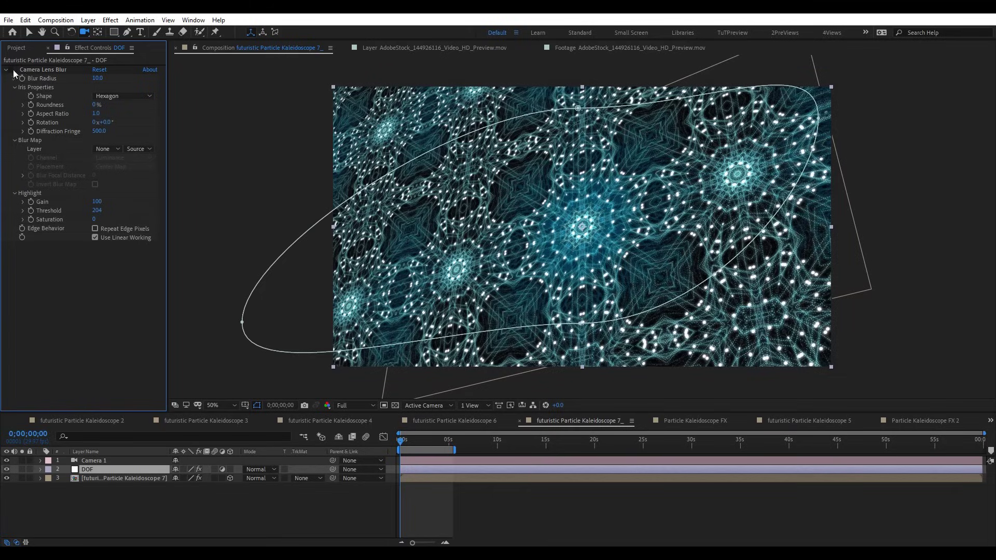
pyautogui.click(14, 71)
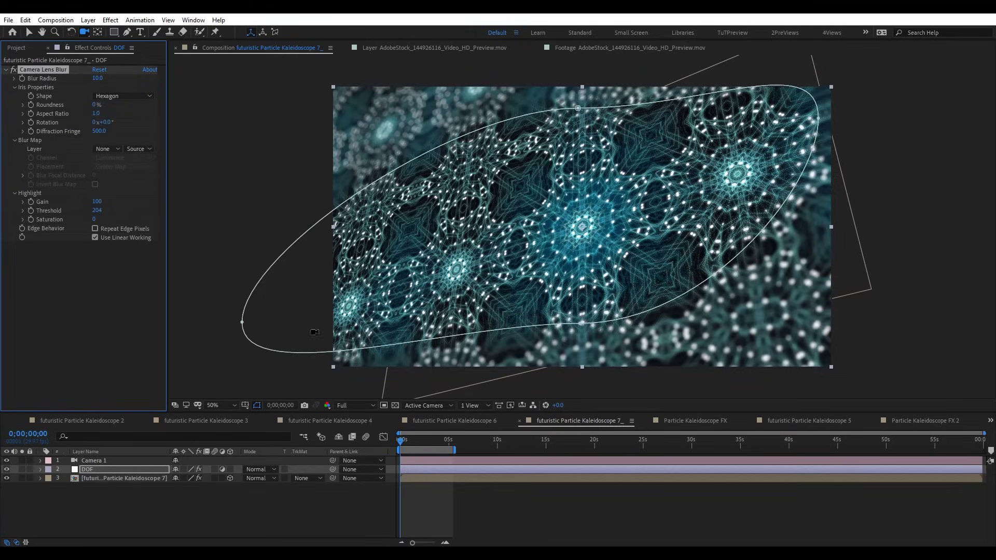
pyautogui.moveTo(420, 447); pyautogui.dragTo(445, 440)
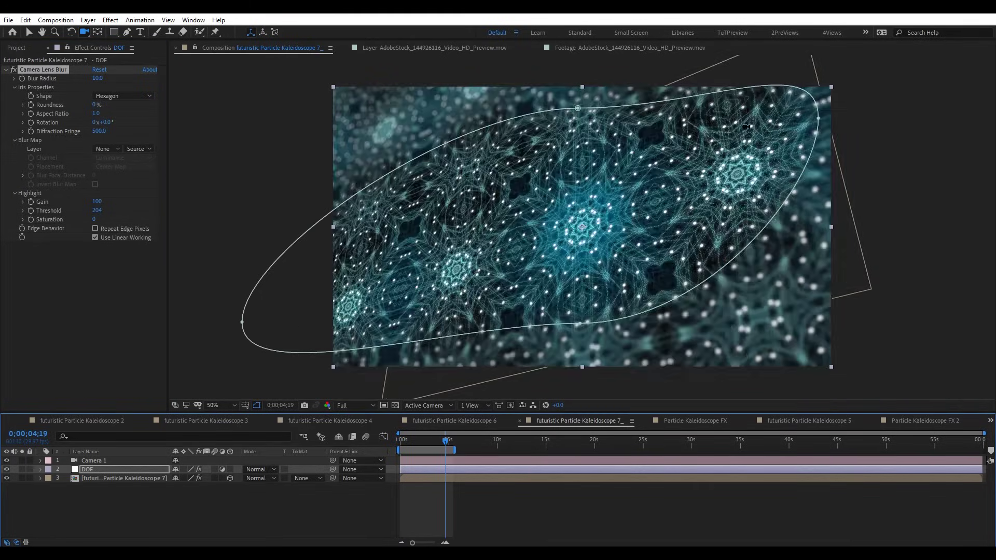
pyautogui.click(460, 499)
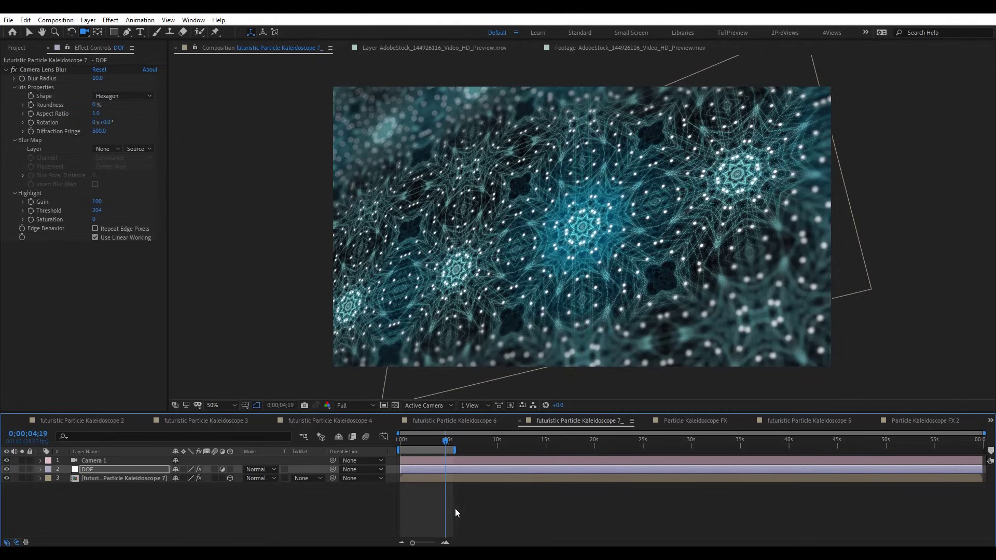